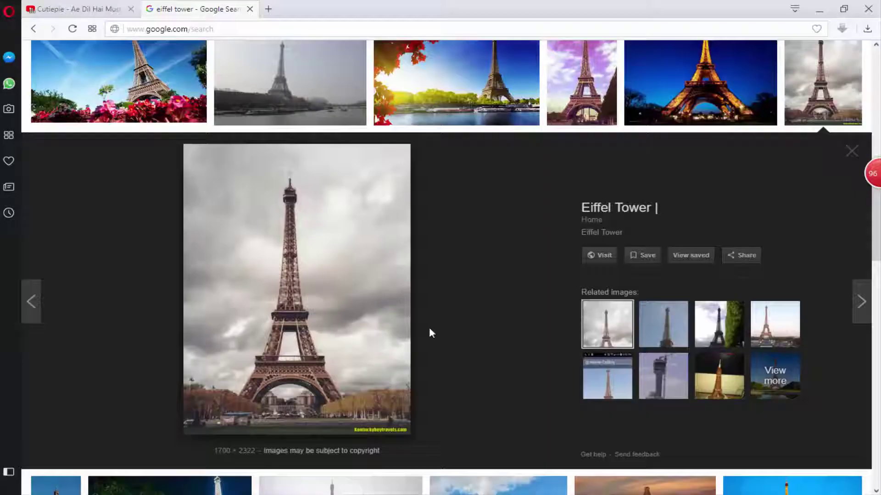
# Lock the photo layer, add a new layer, and draw a white-outlined ground box across the tower base
pyautogui.hotkey('ctrl', '2')
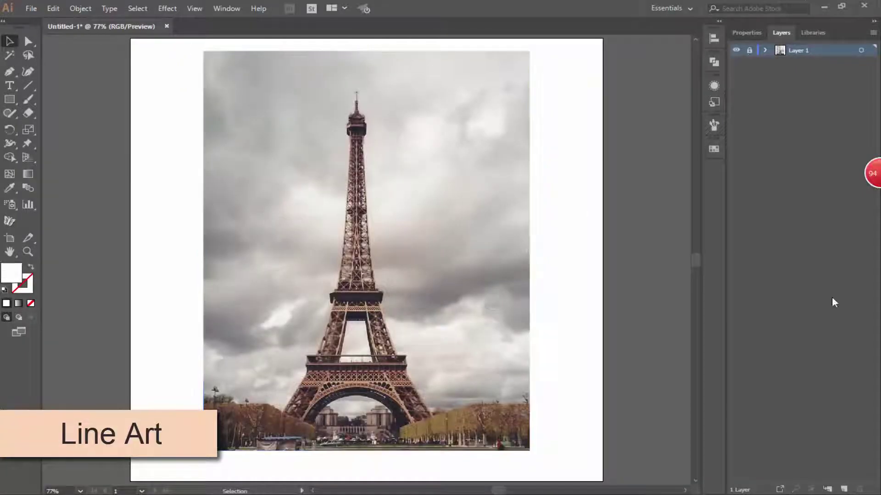
pyautogui.click(843, 489)
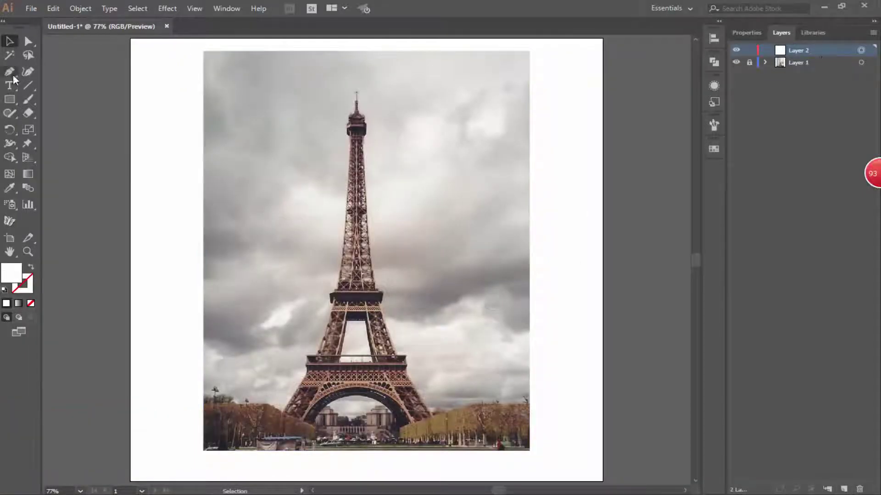
pyautogui.click(10, 99)
pyautogui.scroll(3, 344, 441)
pyautogui.moveTo(571, 376); pyautogui.dragTo(164, 405)
pyautogui.press('v')
pyautogui.moveTo(572, 390); pyautogui.dragTo(585, 390)
pyautogui.click(31, 267)
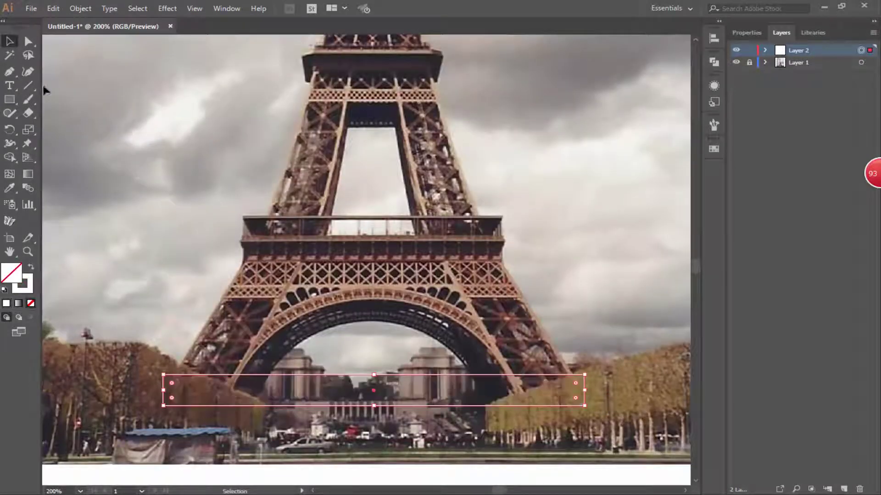
pyautogui.hotkey('ctrl', 'shift', 'a')
# Pen-trace the outer and inner arch curves from the arch top down to their feet
pyautogui.scroll(1, 476, 369)
pyautogui.moveTo(346, 268); pyautogui.dragTo(376, 275)
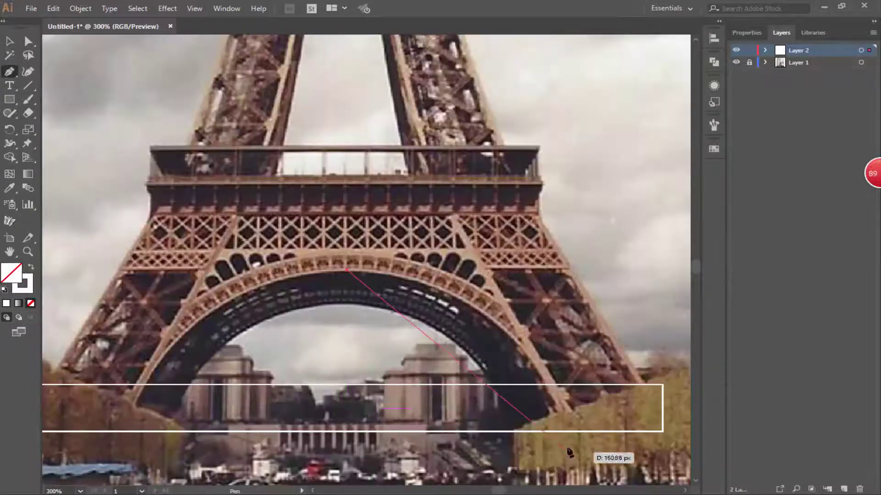
pyautogui.click(564, 407)
pyautogui.scroll(-3, 614, 435)
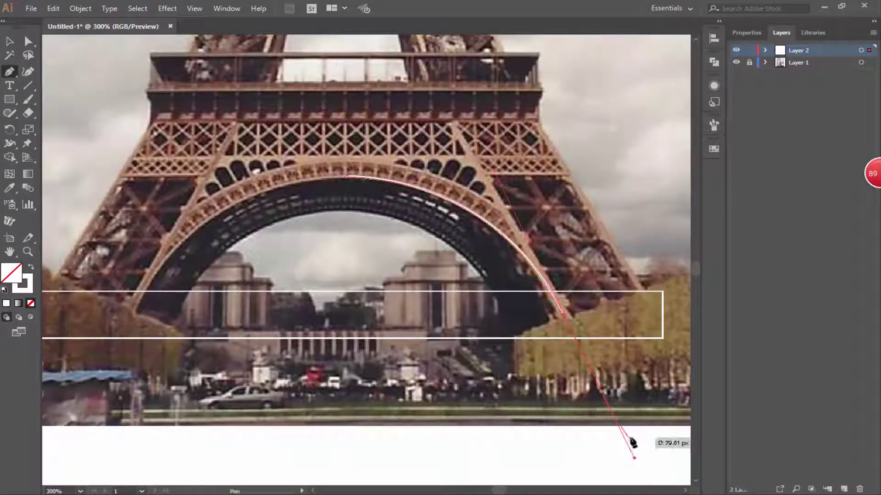
pyautogui.moveTo(628, 458); pyautogui.dragTo(613, 416)
pyautogui.press('v')
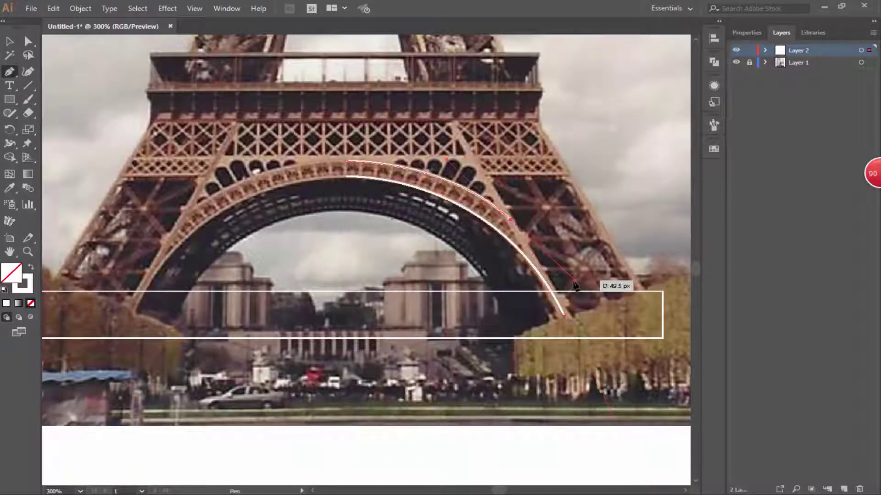
pyautogui.press('p')
pyautogui.moveTo(347, 209); pyautogui.dragTo(507, 316)
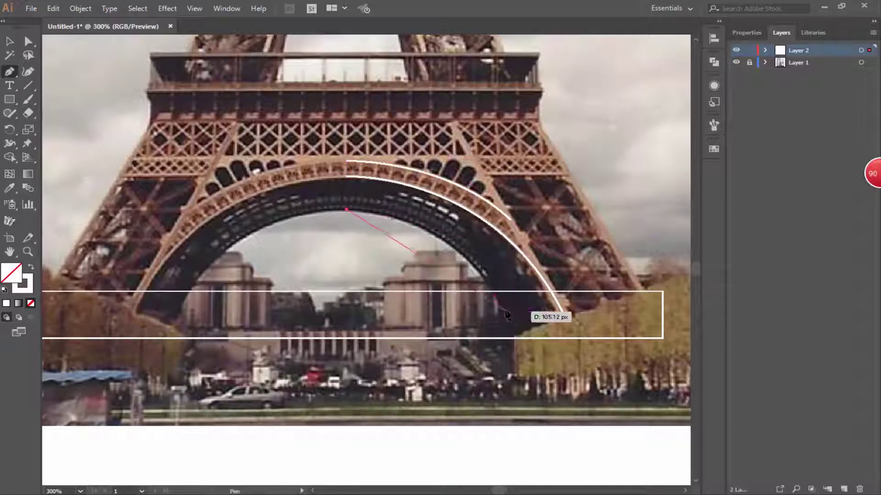
pyautogui.moveTo(545, 404); pyautogui.dragTo(545, 404)
pyautogui.press('v')
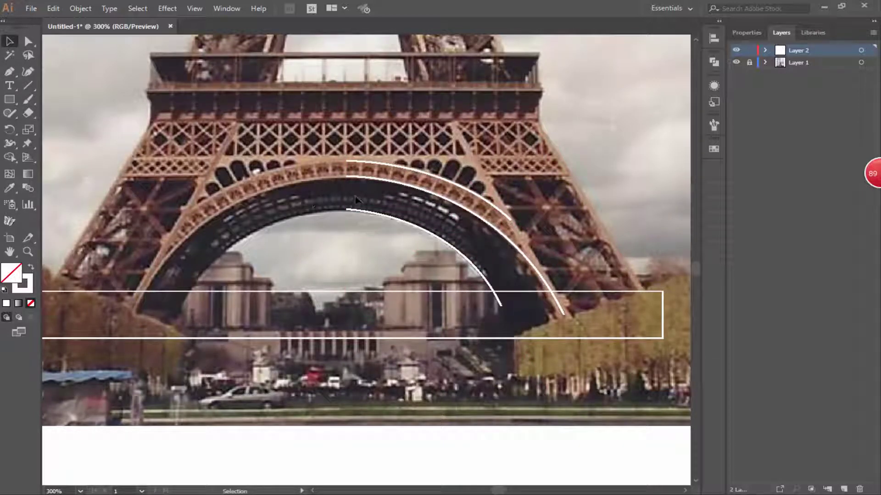
# Draw a short horizontal line above the arch and the straight leg diagonal to the ground
pyautogui.click(347, 156)
pyautogui.click(472, 156)
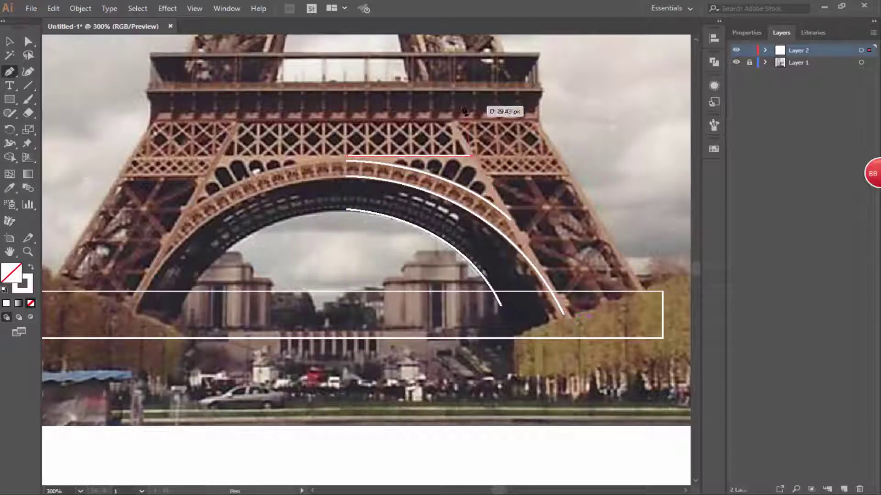
pyautogui.click(451, 121)
pyautogui.click(572, 327)
pyautogui.press('v')
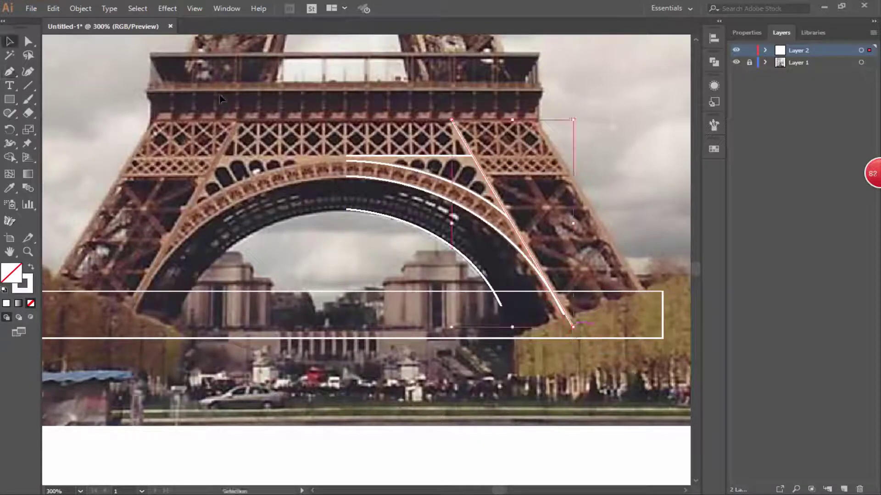
pyautogui.click(29, 87)
pyautogui.scroll(1, 342, 223)
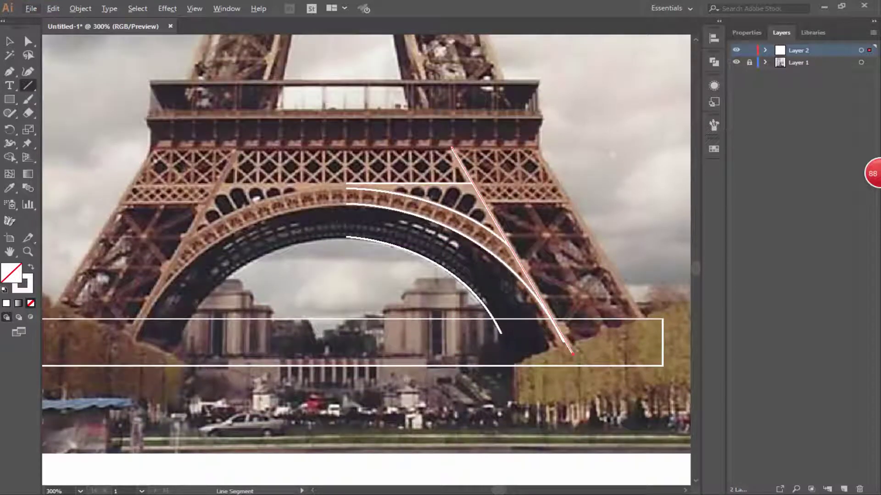
# Draw three horizontal lattice lines and the outer edge of the right leg
pyautogui.keyDown('alt'); pyautogui.scroll(2, 477, 183); pyautogui.keyUp('alt')
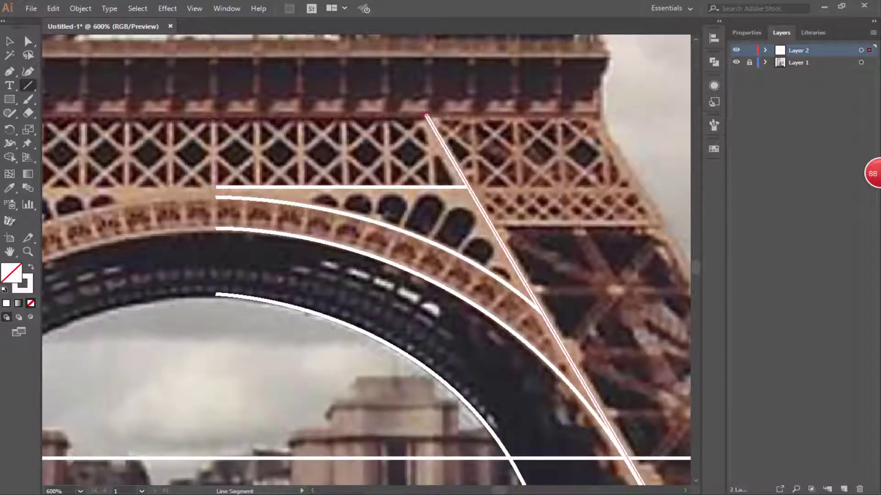
pyautogui.moveTo(667, 114); pyautogui.dragTo(603, 114)
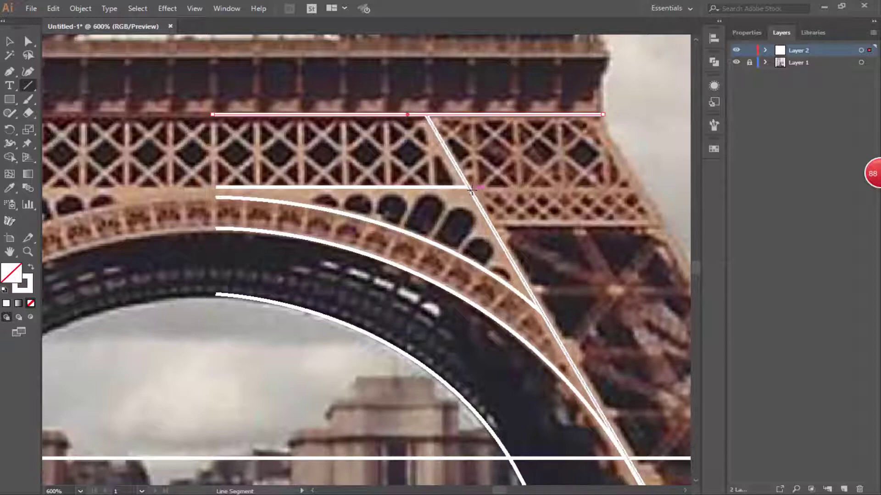
pyautogui.moveTo(472, 189); pyautogui.dragTo(643, 191)
pyautogui.moveTo(489, 224); pyautogui.dragTo(580, 224)
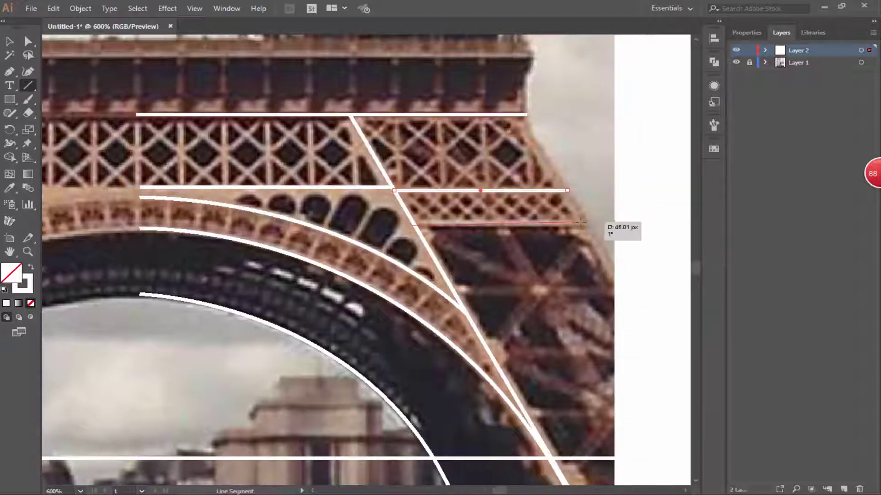
pyautogui.keyDown('alt'); pyautogui.scroll(-1, 395, 181); pyautogui.keyUp('alt')
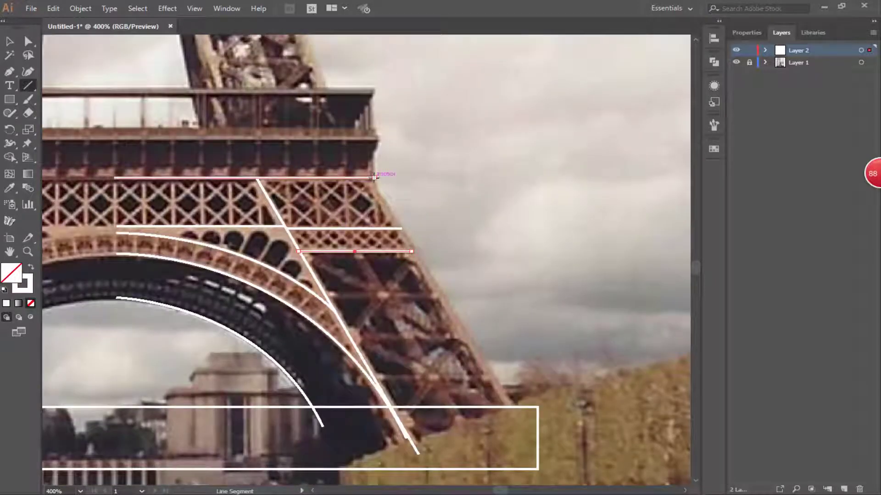
pyautogui.moveTo(374, 178); pyautogui.dragTo(519, 417)
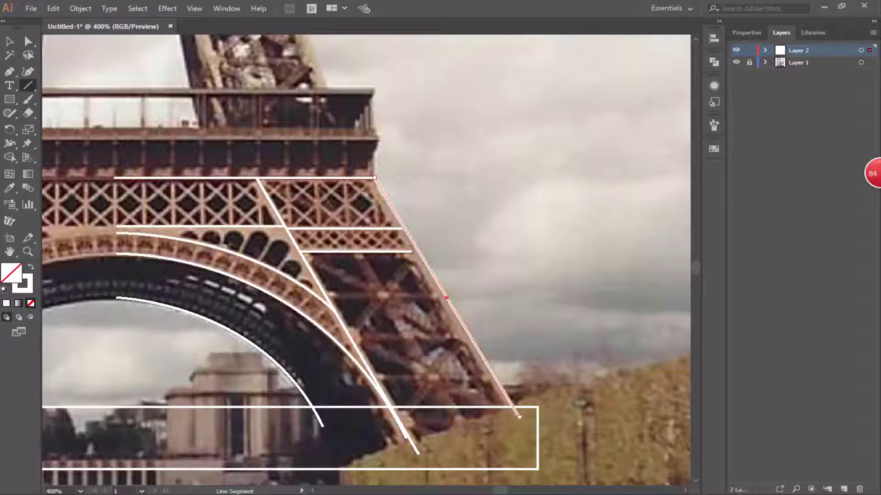
# Snap a horizontal's end onto the outer edge, then draw the upper X-brace and a parallel leg line
pyautogui.moveTo(411, 251); pyautogui.dragTo(417, 251)
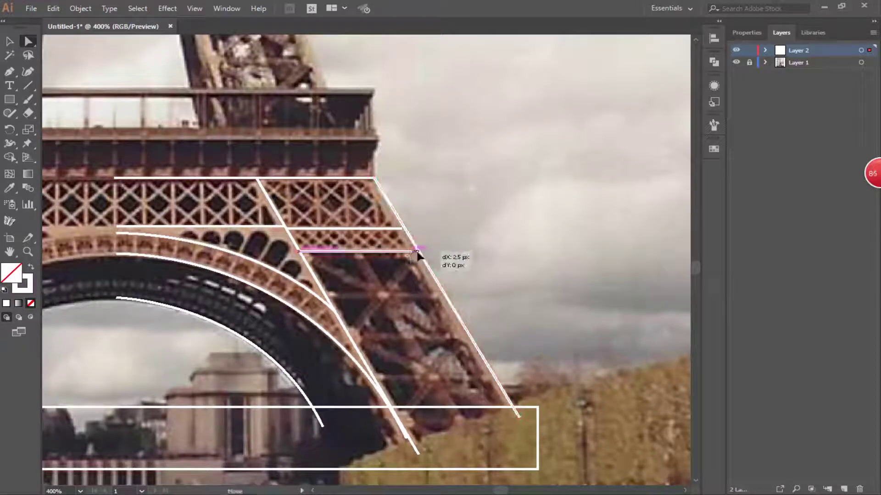
pyautogui.press('a')
pyautogui.click(405, 228)
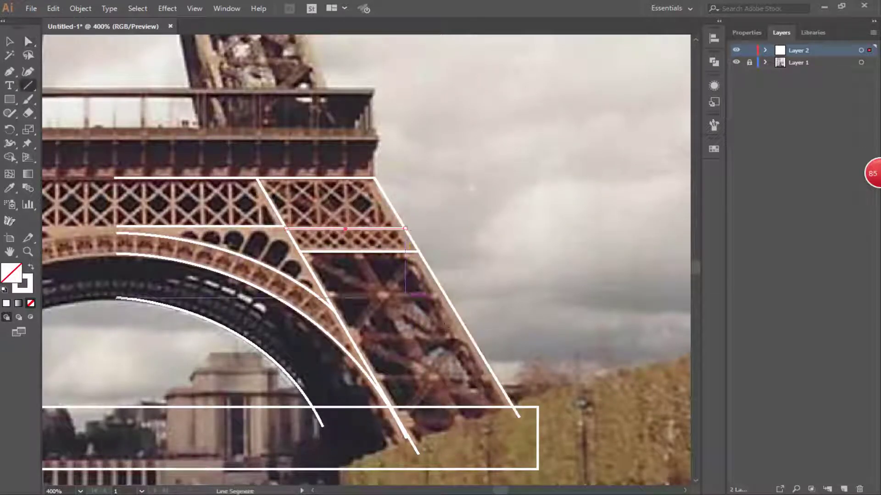
pyautogui.press('\\')
pyautogui.moveTo(417, 252); pyautogui.dragTo(352, 340)
pyautogui.moveTo(299, 251); pyautogui.dragTo(470, 336)
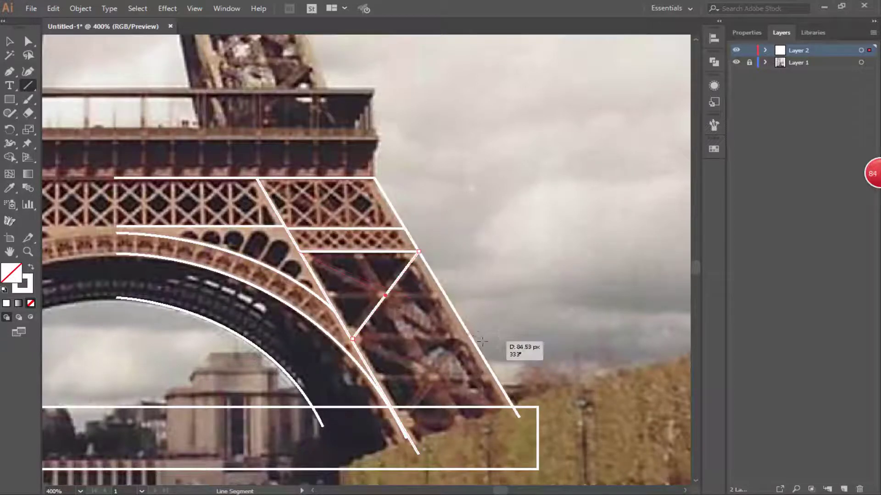
pyautogui.moveTo(360, 251); pyautogui.dragTo(466, 427)
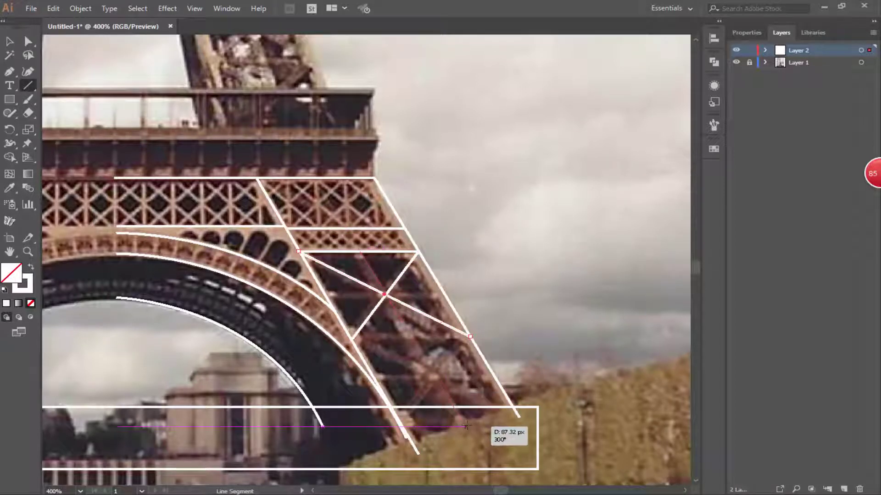
pyautogui.click(469, 335)
pyautogui.press('Escape')
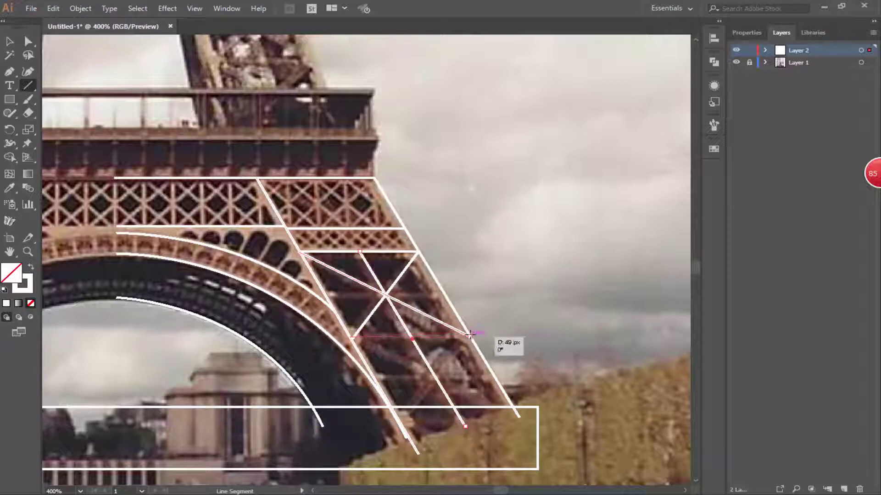
# Add a horizontal below the X, a lower X-brace, and a horizontal through the upper crossing
pyautogui.moveTo(353, 340); pyautogui.dragTo(470, 339)
pyautogui.moveTo(352, 339); pyautogui.dragTo(519, 417)
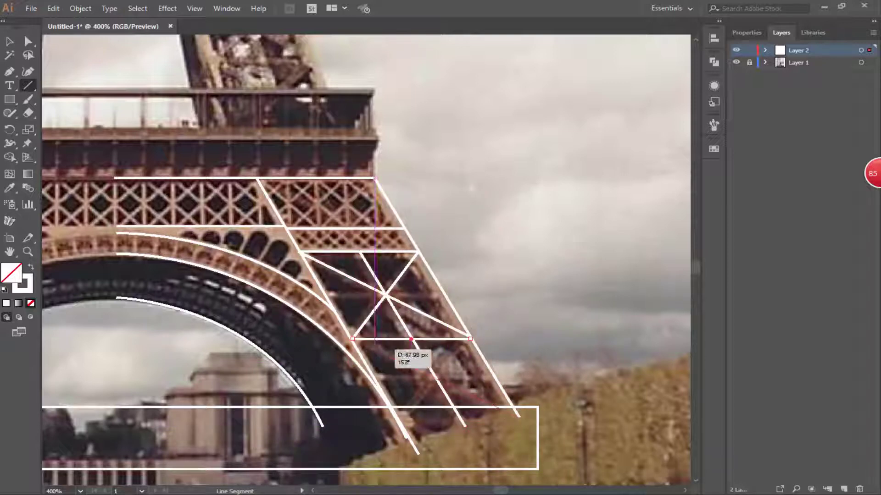
pyautogui.moveTo(470, 339); pyautogui.dragTo(401, 426)
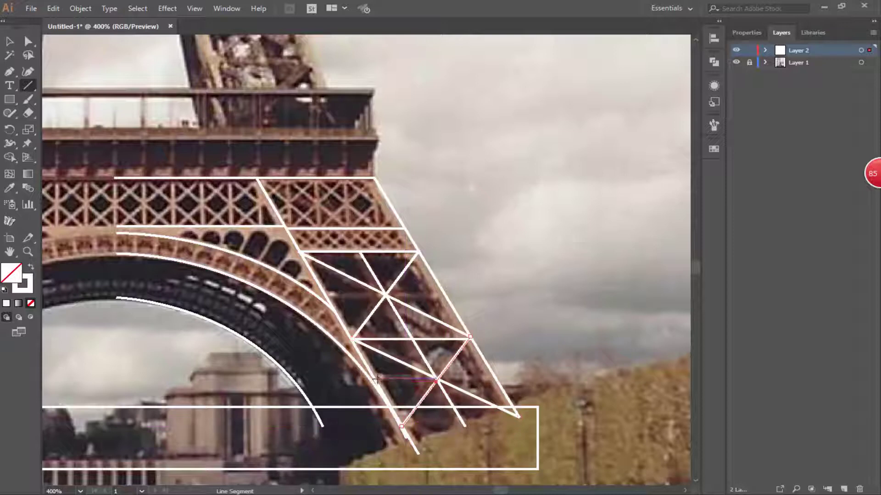
pyautogui.moveTo(468, 377); pyautogui.dragTo(375, 378)
pyautogui.moveTo(445, 295); pyautogui.dragTo(325, 295)
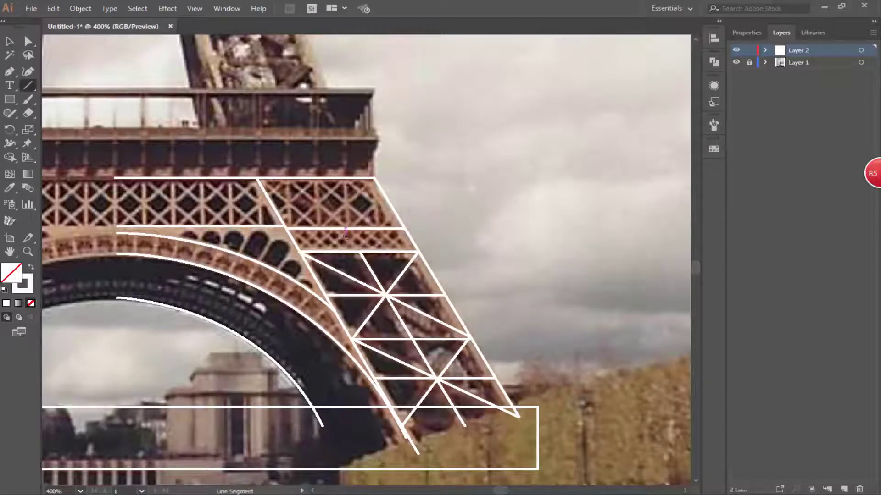
pyautogui.scroll(3, 298, 251)
# Pull a diagonal's end up to the horizontal line and toggle smart guides
pyautogui.press('a')
pyautogui.moveTo(305, 250); pyautogui.dragTo(256, 171)
pyautogui.click(195, 9)
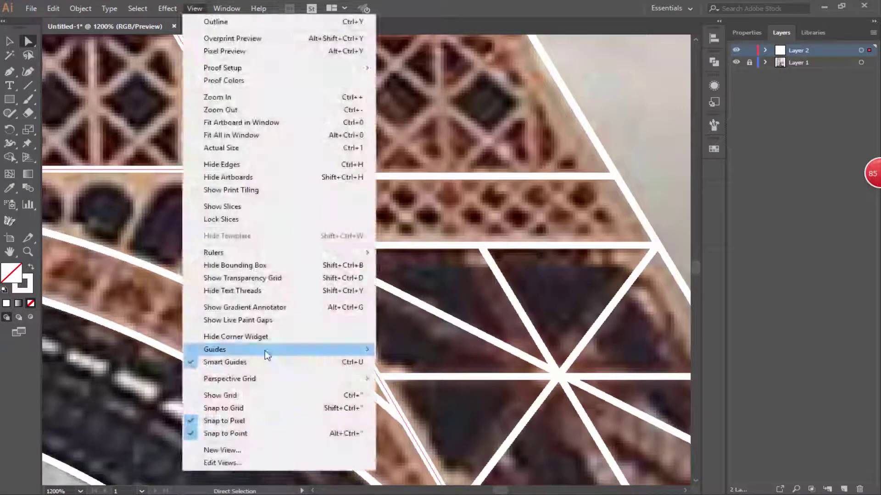
pyautogui.click(265, 350)
pyautogui.click(307, 248)
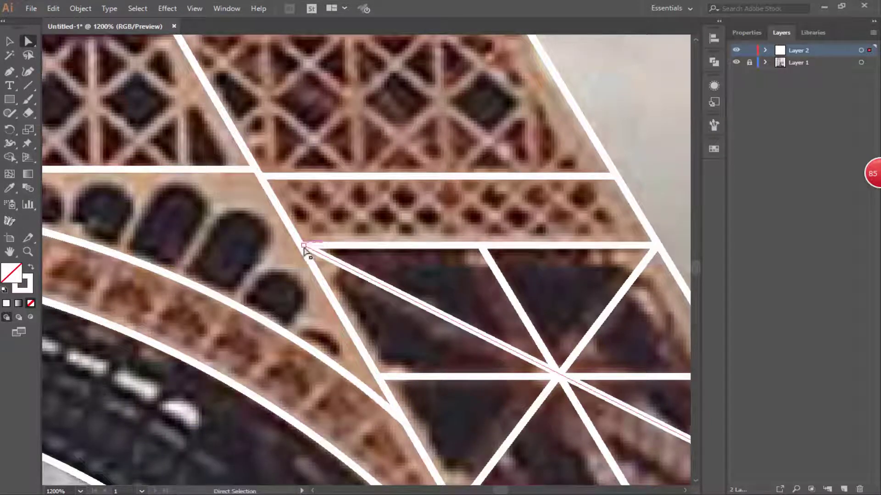
pyautogui.scroll(2, 492, 288)
# Draw eight parallel diagonals sloping down-right across the narrow lattice band
pyautogui.moveTo(271, 225); pyautogui.dragTo(354, 283)
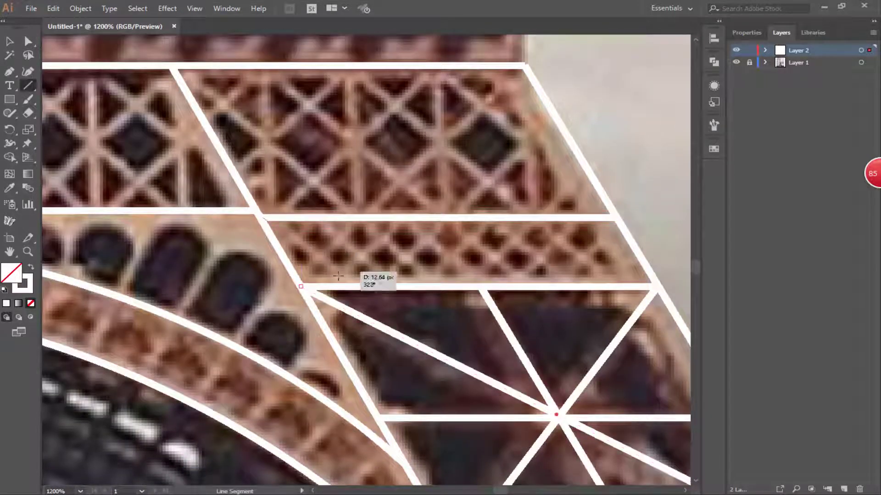
pyautogui.moveTo(315, 218); pyautogui.dragTo(399, 287)
pyautogui.moveTo(364, 221); pyautogui.dragTo(438, 285)
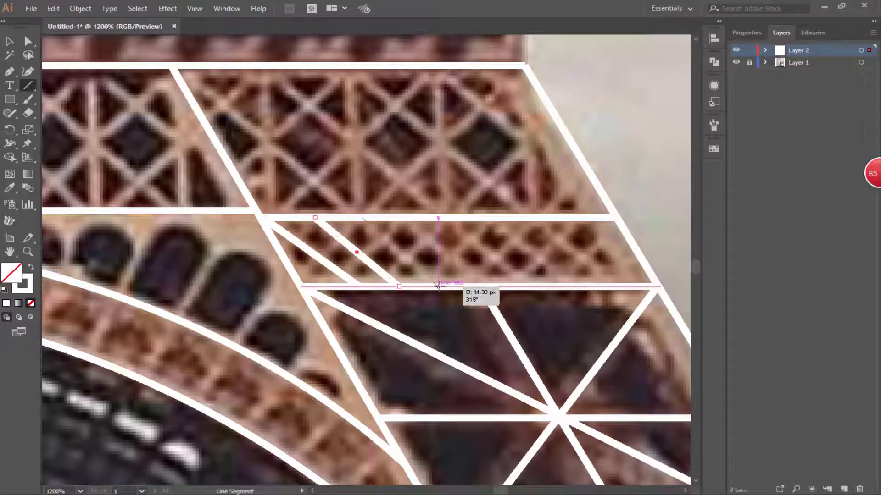
pyautogui.moveTo(407, 215); pyautogui.dragTo(480, 286)
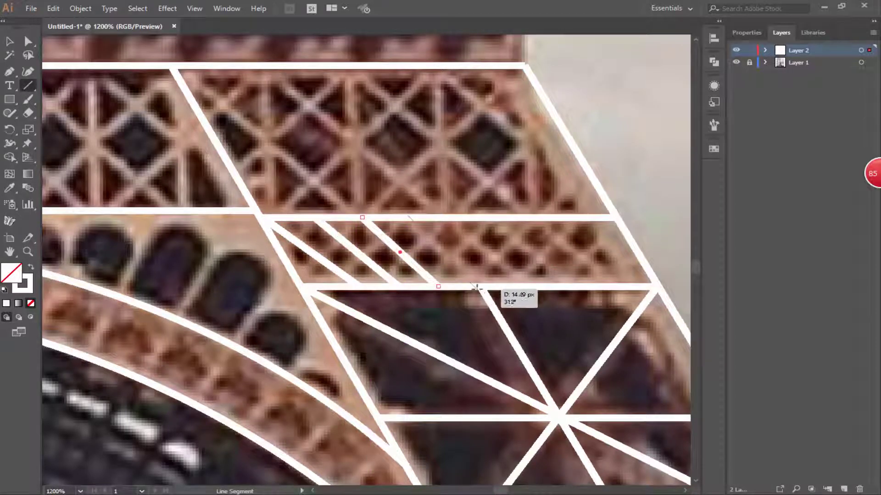
pyautogui.click(28, 86)
pyautogui.moveTo(448, 218); pyautogui.dragTo(531, 287)
pyautogui.moveTo(495, 219); pyautogui.dragTo(573, 286)
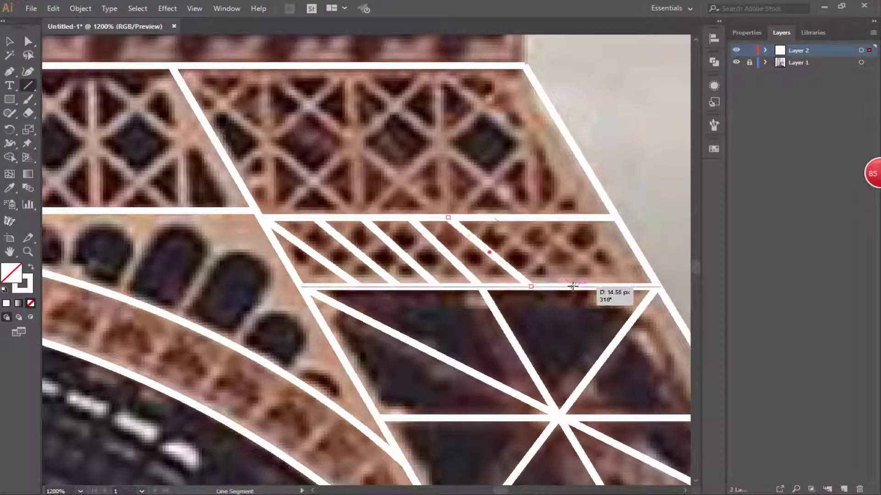
pyautogui.moveTo(534, 214); pyautogui.dragTo(612, 284)
pyautogui.moveTo(576, 218); pyautogui.dragTo(651, 273)
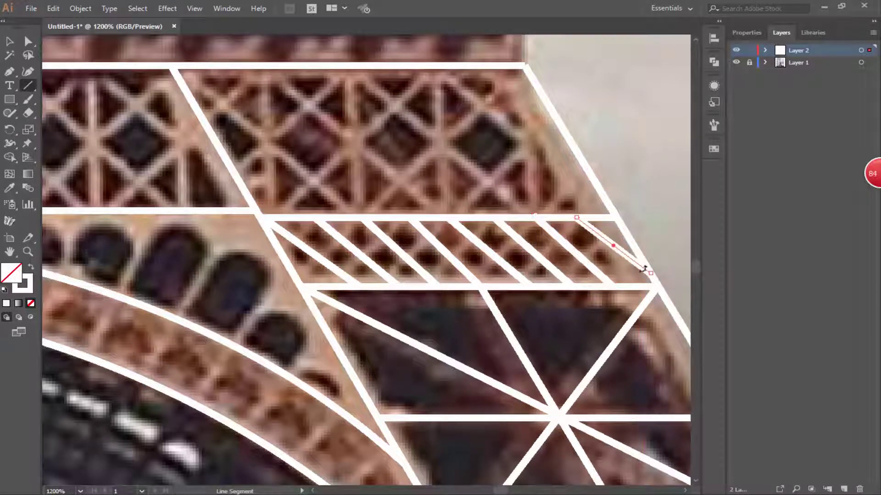
# Add crossing diagonals sloping the other way across the band and align one top end to the band edge
pyautogui.moveTo(326, 217); pyautogui.dragTo(282, 255)
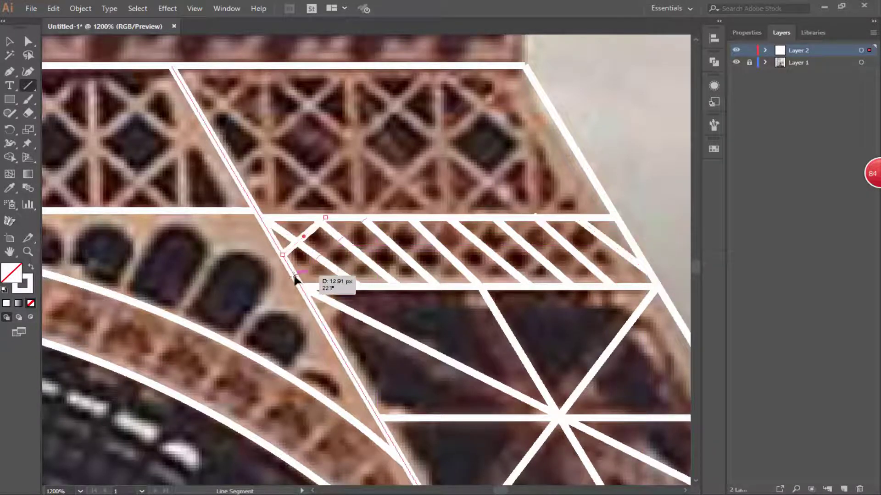
pyautogui.moveTo(402, 218); pyautogui.dragTo(337, 284)
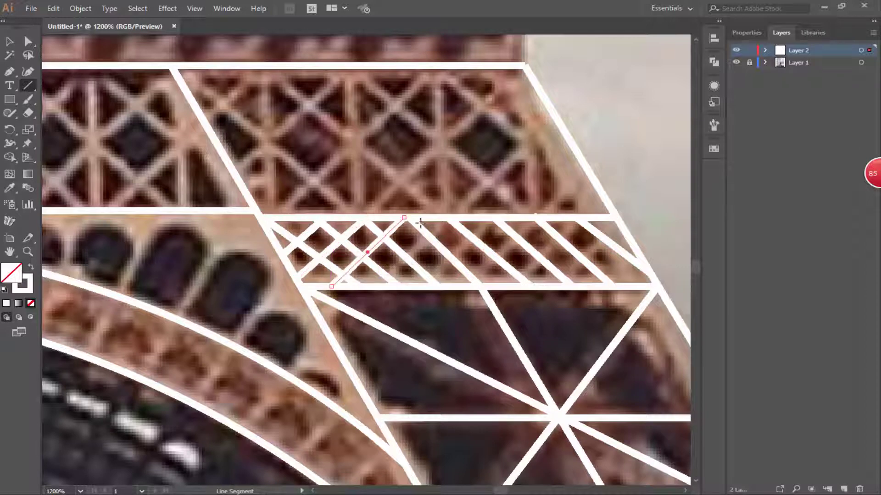
pyautogui.moveTo(448, 217); pyautogui.dragTo(381, 286)
pyautogui.moveTo(481, 218); pyautogui.dragTo(428, 285)
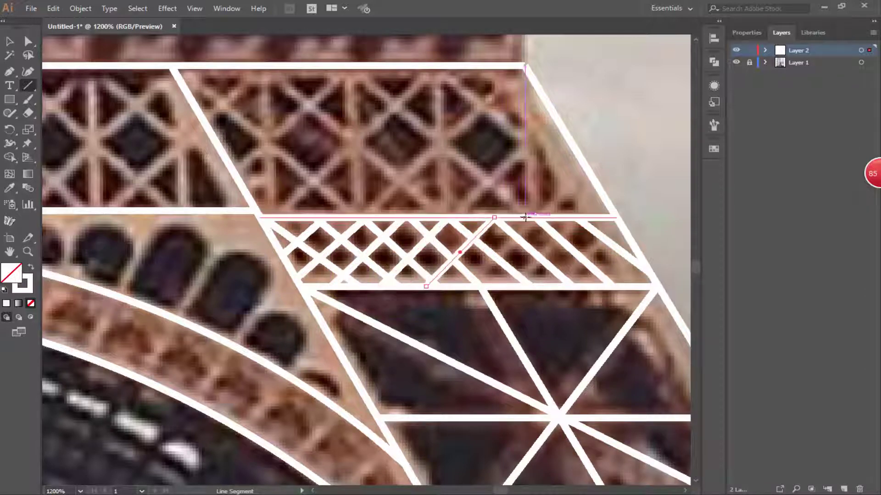
pyautogui.moveTo(534, 215); pyautogui.dragTo(474, 286)
pyautogui.moveTo(575, 220); pyautogui.dragTo(520, 284)
pyautogui.moveTo(612, 220); pyautogui.dragTo(561, 284)
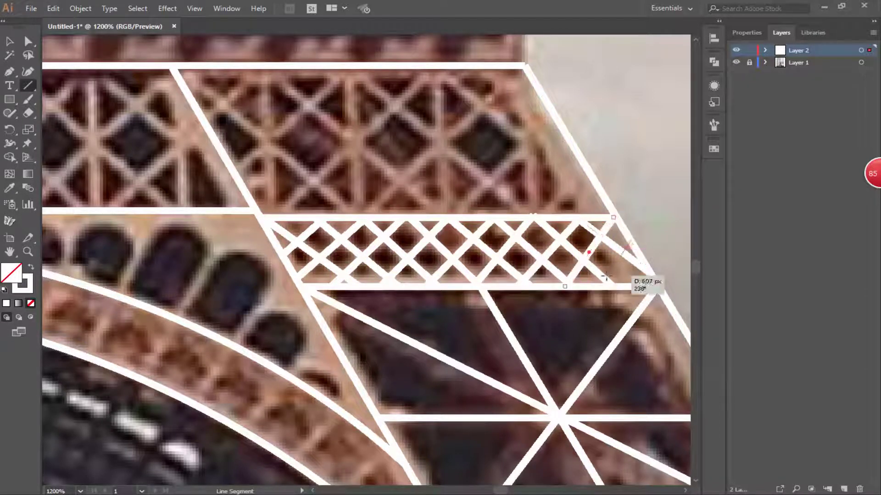
pyautogui.moveTo(644, 264); pyautogui.dragTo(632, 286)
pyautogui.press('a')
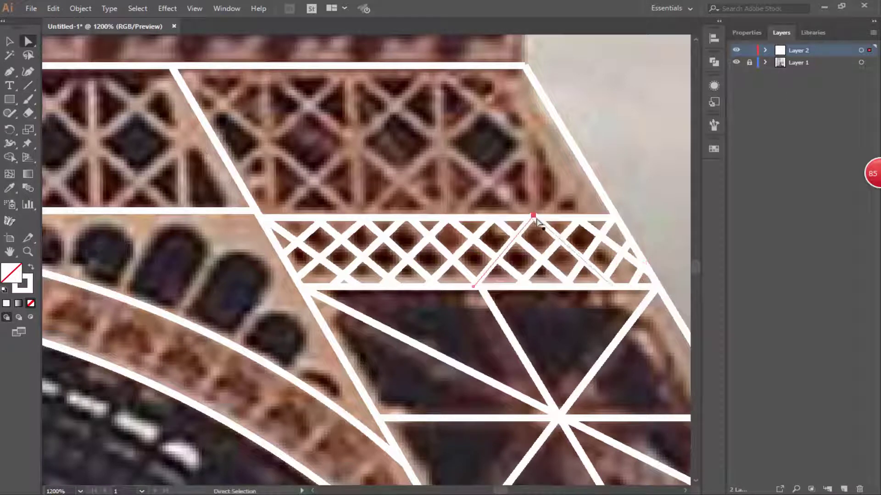
pyautogui.moveTo(536, 219); pyautogui.dragTo(537, 219)
# Divide the top band with four full-height verticals and a short vertical by the sloping edge
pyautogui.click(28, 86)
pyautogui.moveTo(265, 65); pyautogui.dragTo(265, 214)
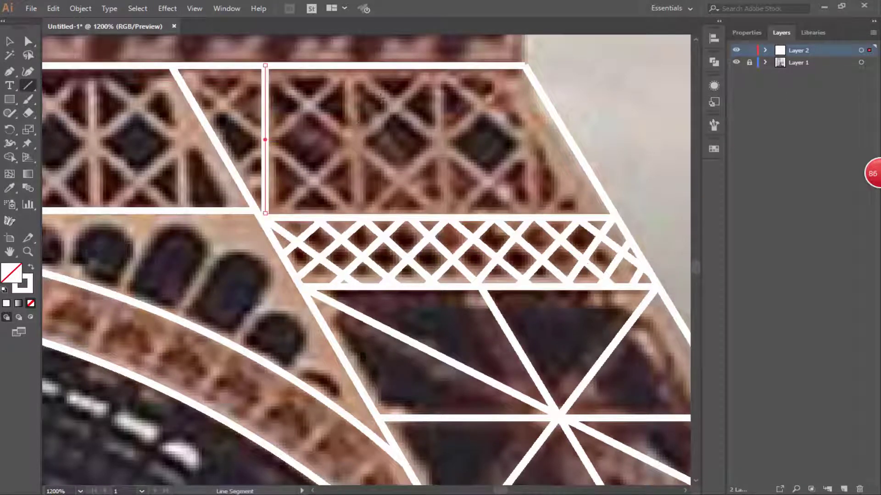
pyautogui.moveTo(350, 65); pyautogui.dragTo(351, 217)
pyautogui.moveTo(438, 65); pyautogui.dragTo(438, 217)
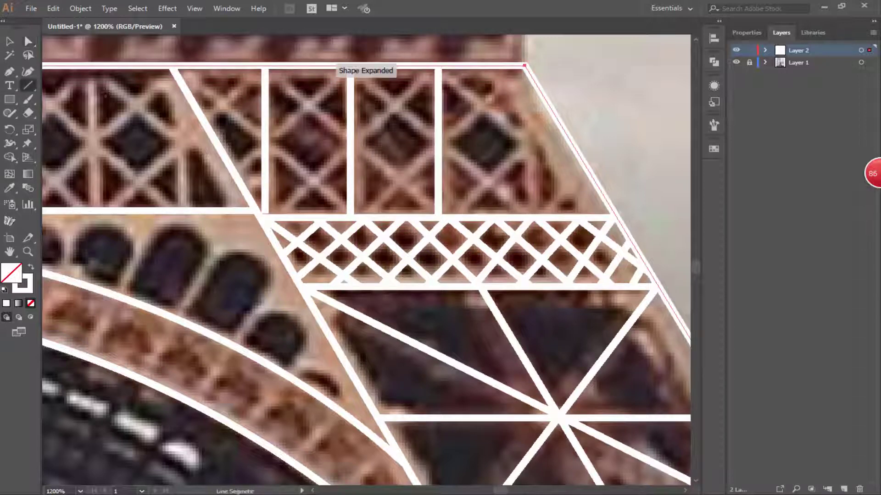
pyautogui.moveTo(525, 65); pyautogui.dragTo(524, 214)
pyautogui.moveTo(572, 144); pyautogui.dragTo(572, 215)
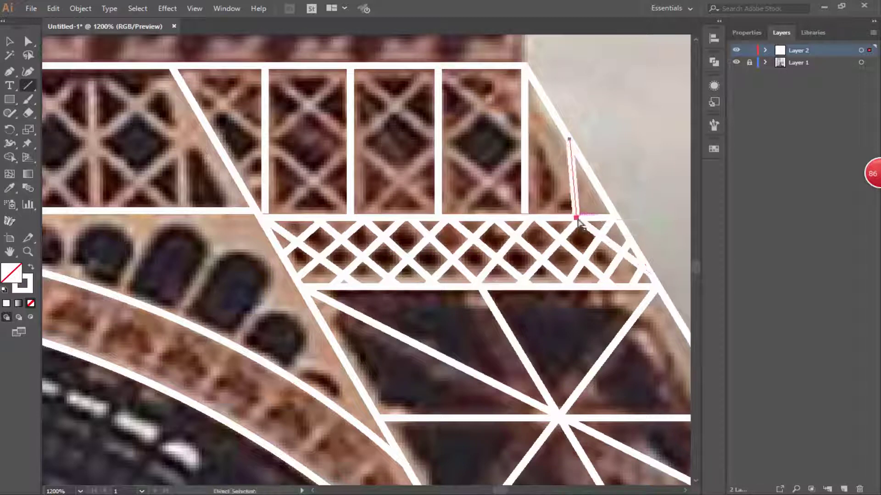
# Draw down-left diagonal braces across the top cells and nudge one brace's lower end left
pyautogui.moveTo(269, 66); pyautogui.dragTo(203, 118)
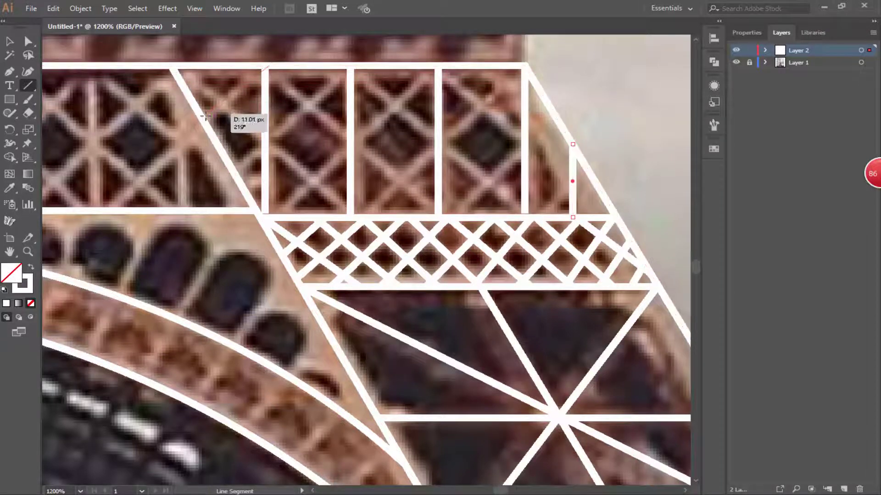
pyautogui.moveTo(237, 167); pyautogui.dragTo(236, 168)
pyautogui.moveTo(347, 69); pyautogui.dragTo(276, 215)
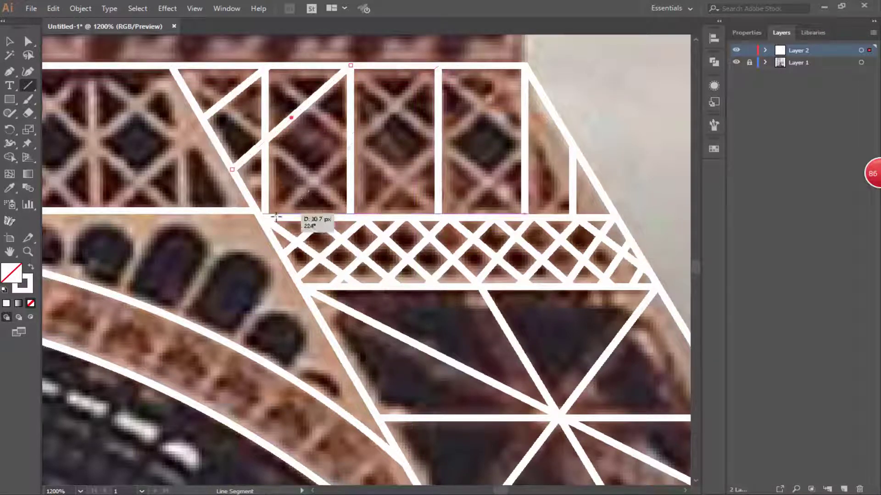
pyautogui.moveTo(433, 69); pyautogui.dragTo(361, 215)
pyautogui.moveTo(525, 65); pyautogui.dragTo(362, 217)
pyautogui.moveTo(550, 116); pyautogui.dragTo(455, 212)
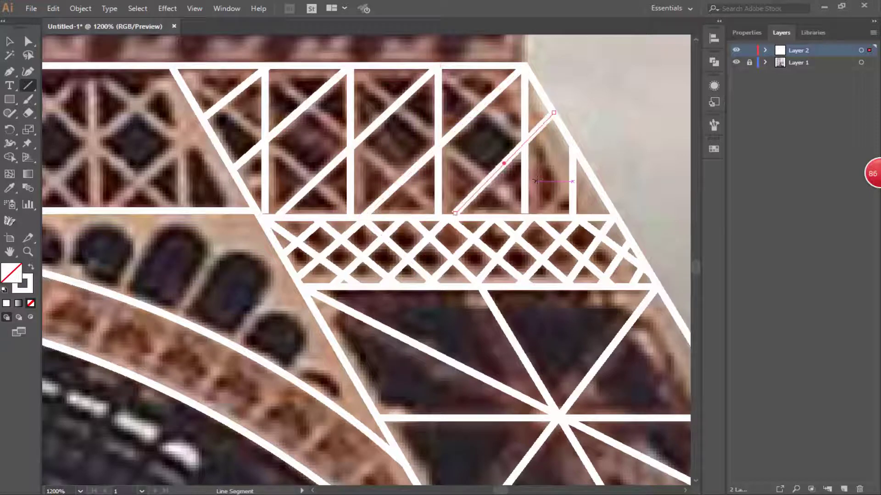
pyautogui.moveTo(583, 161); pyautogui.dragTo(525, 217)
pyautogui.moveTo(601, 192); pyautogui.dragTo(572, 217)
pyautogui.press('a')
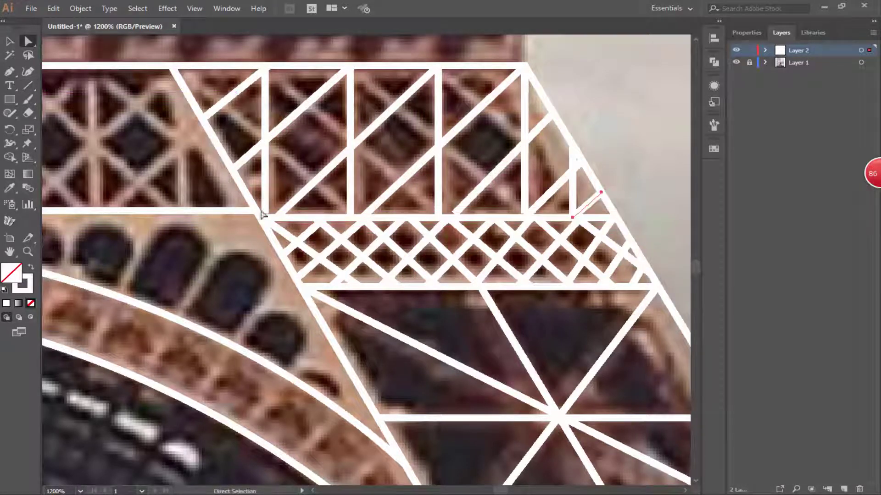
pyautogui.click(448, 216)
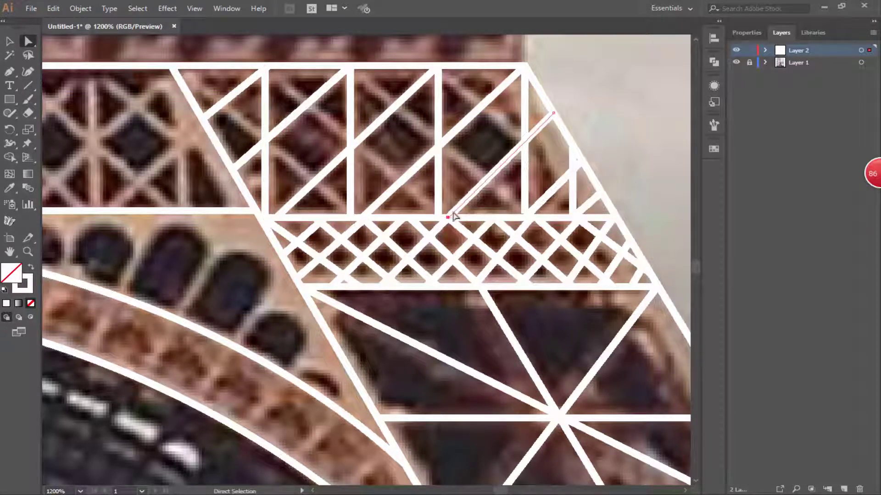
pyautogui.moveTo(448, 221); pyautogui.dragTo(445, 220)
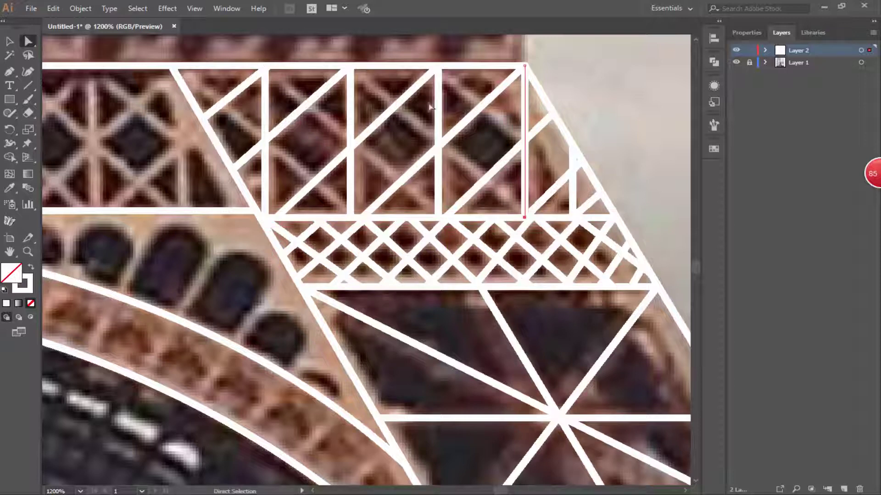
# Add the opposite diagonals to complete X-braces across the top cells
pyautogui.moveTo(176, 69); pyautogui.dragTo(352, 214)
pyautogui.moveTo(260, 65); pyautogui.dragTo(445, 217)
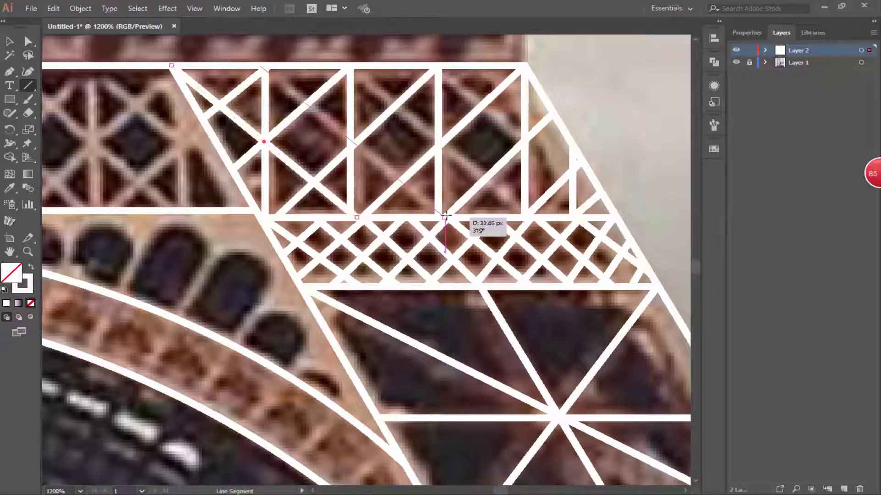
pyautogui.moveTo(352, 68)
pyautogui.mouseDown()
pyautogui.moveTo(552, 197)
pyautogui.moveTo(524, 215)
pyautogui.mouseUp()
pyautogui.moveTo(434, 66); pyautogui.dragTo(613, 217)
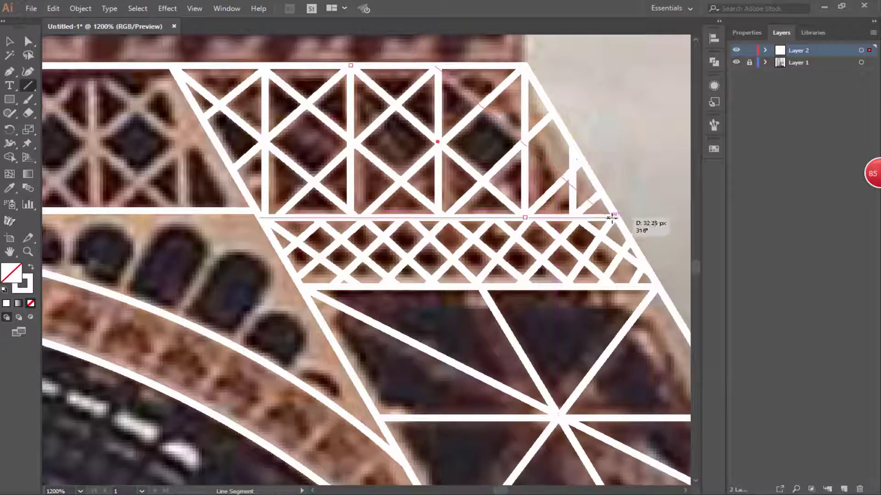
pyautogui.moveTo(490, 66); pyautogui.dragTo(591, 152)
pyautogui.press('v')
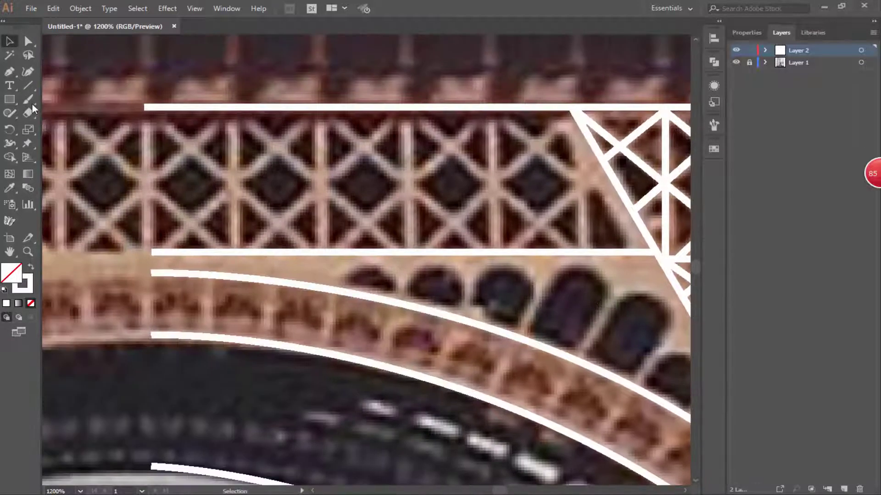
pyautogui.press('\\')
# Draw the truss band's left edge, align it to the top line, and add five vertical dividers
pyautogui.moveTo(144, 106); pyautogui.dragTo(144, 251)
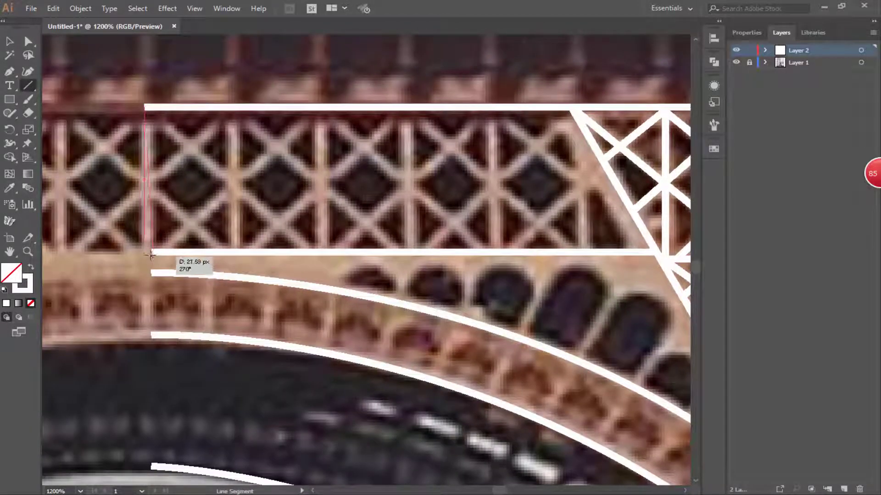
pyautogui.click(156, 107)
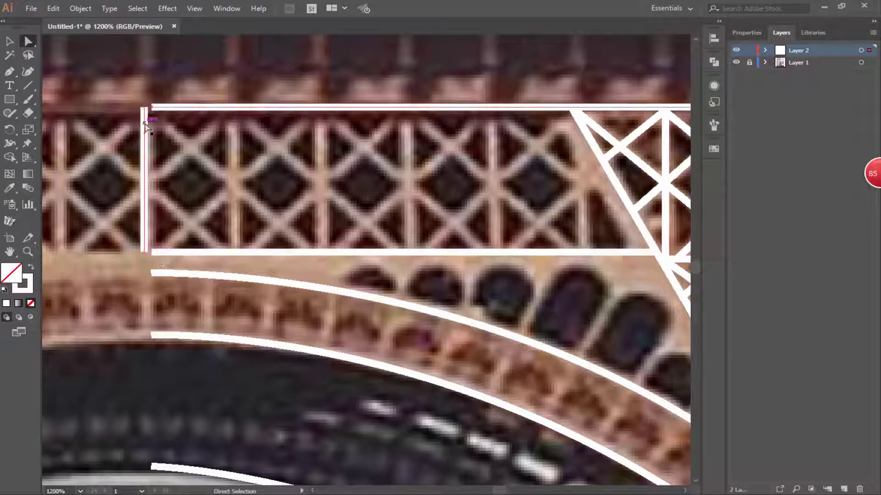
pyautogui.press('Right')
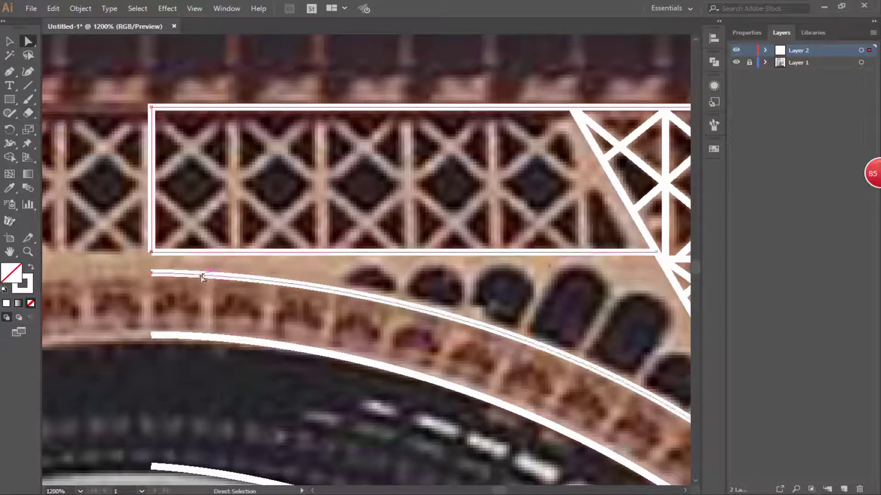
pyautogui.moveTo(143, 97); pyautogui.dragTo(158, 261)
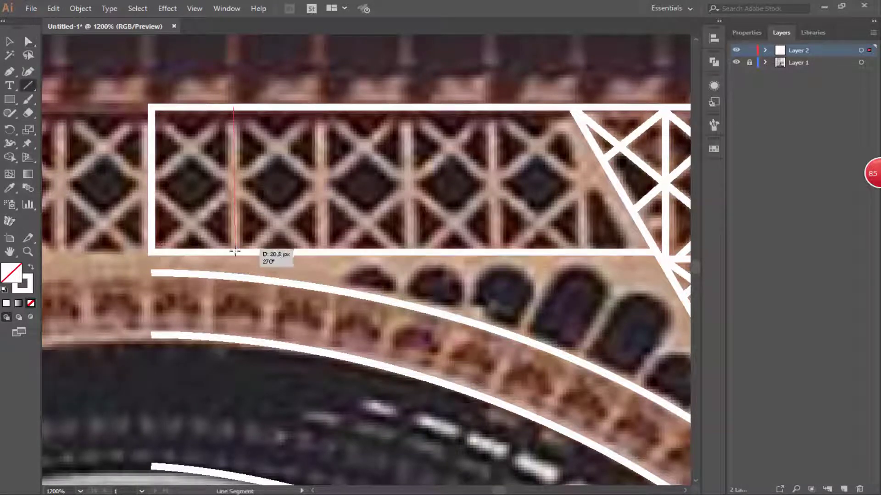
pyautogui.moveTo(233, 108); pyautogui.dragTo(233, 251)
pyautogui.moveTo(322, 106); pyautogui.dragTo(322, 251)
pyautogui.moveTo(408, 107); pyautogui.dragTo(408, 251)
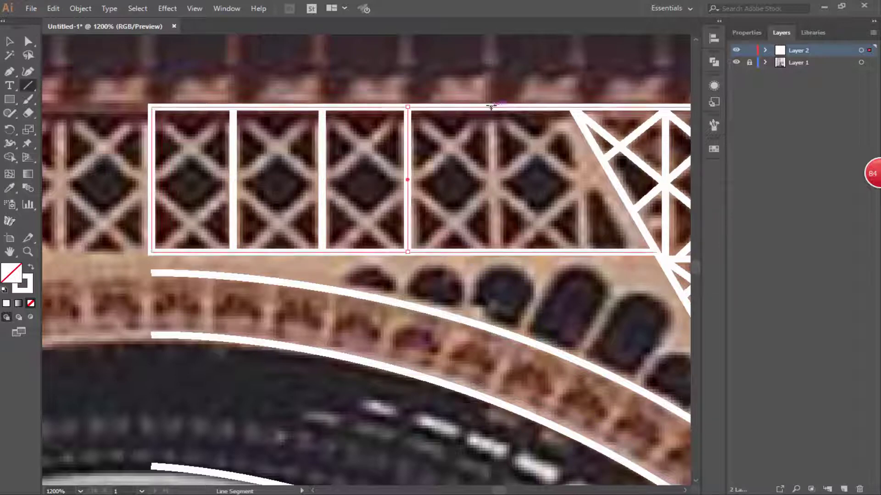
pyautogui.moveTo(492, 107); pyautogui.dragTo(491, 252)
pyautogui.moveTo(571, 107); pyautogui.dragTo(571, 252)
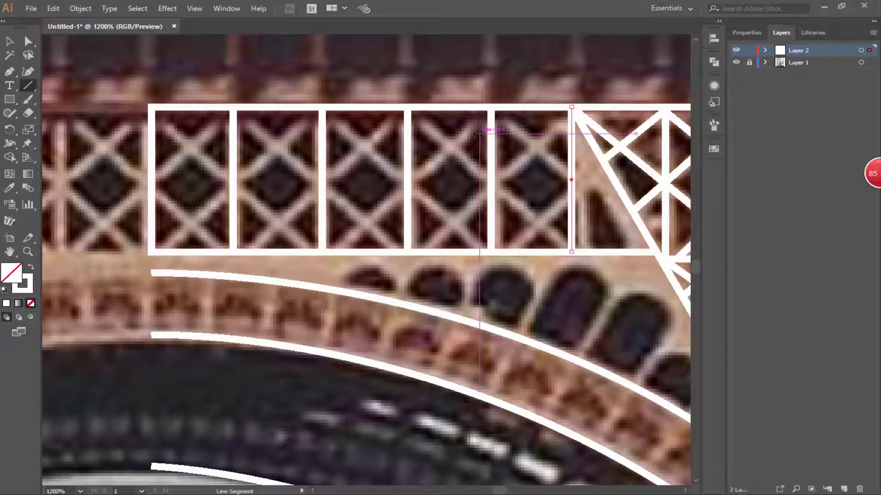
# Draw diagonals across the truss panels plus a short vertical near the sloping leg
pyautogui.moveTo(495, 111); pyautogui.dragTo(571, 166)
pyautogui.moveTo(620, 252); pyautogui.dragTo(620, 183)
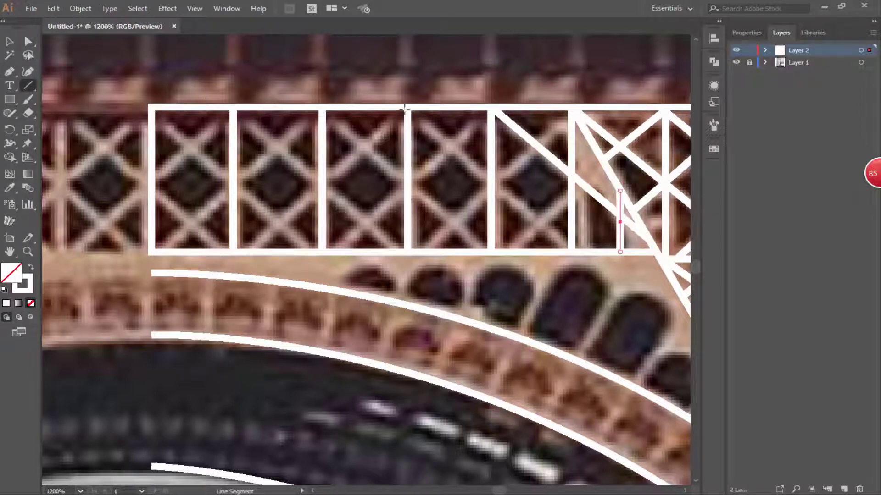
pyautogui.moveTo(405, 109); pyautogui.dragTo(571, 252)
pyautogui.moveTo(319, 107); pyautogui.dragTo(408, 252)
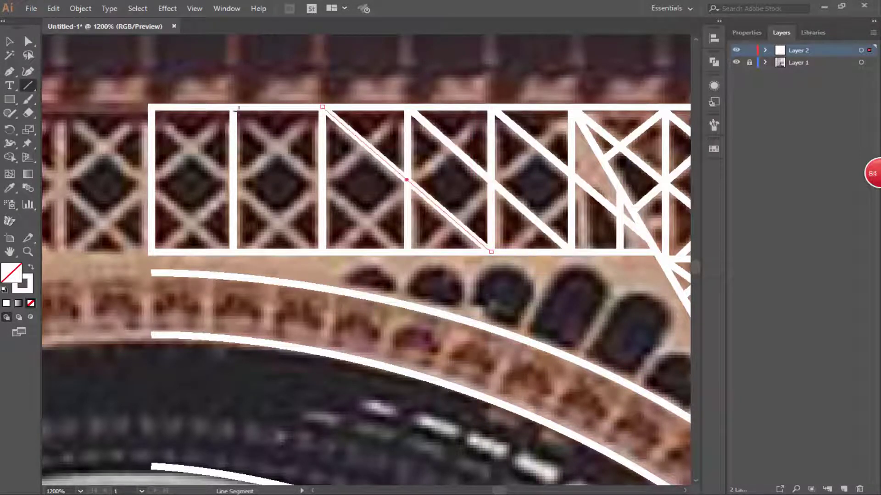
pyautogui.moveTo(233, 107); pyautogui.dragTo(407, 252)
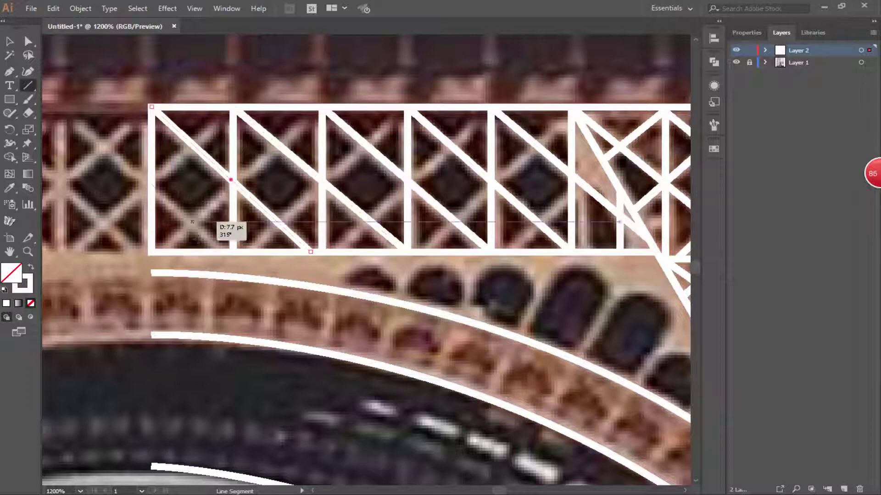
pyautogui.moveTo(153, 109); pyautogui.dragTo(222, 250)
pyautogui.moveTo(233, 107); pyautogui.dragTo(152, 184)
# Add crossing diagonals over the panels and a short brace in the right corner panel
pyautogui.moveTo(322, 107); pyautogui.dragTo(151, 252)
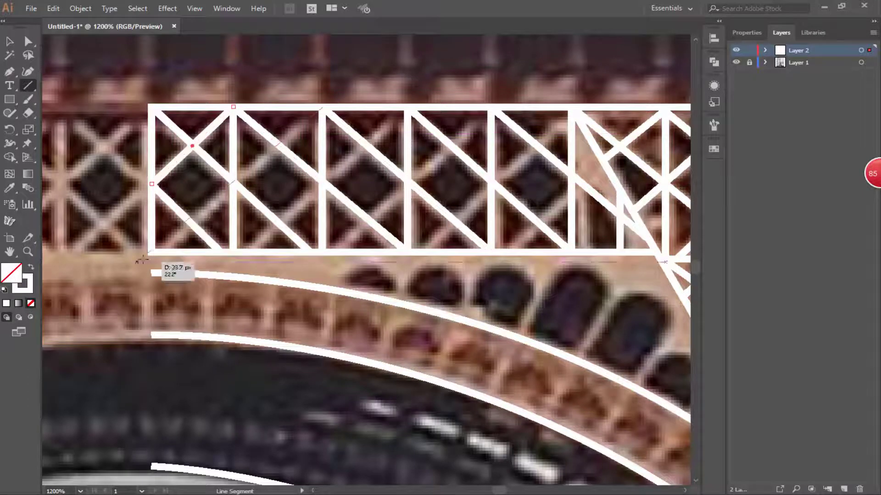
pyautogui.moveTo(408, 107); pyautogui.dragTo(247, 251)
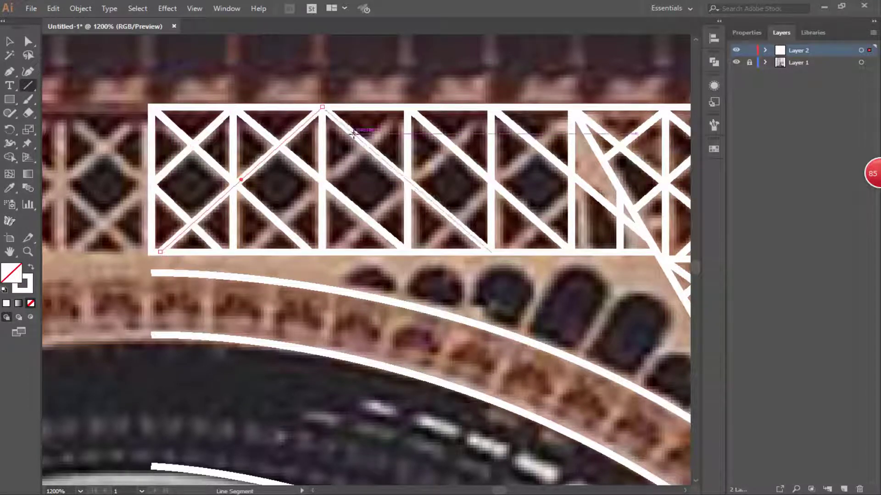
pyautogui.moveTo(501, 107); pyautogui.dragTo(360, 251)
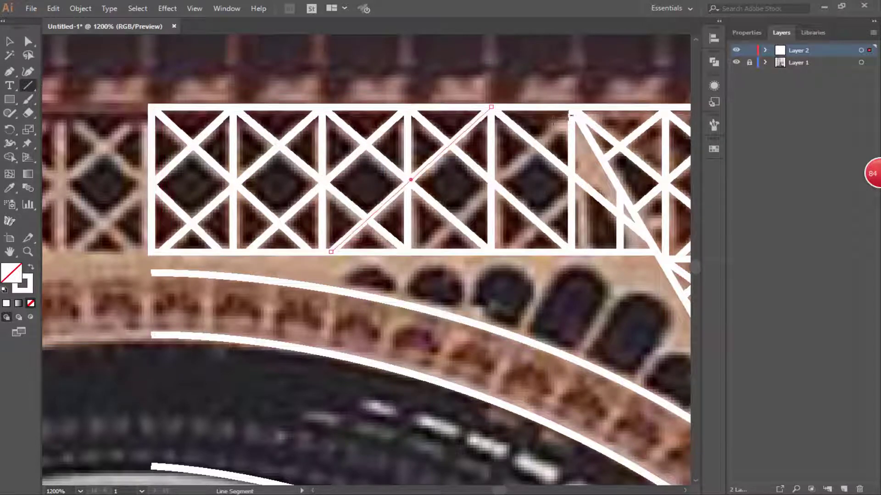
pyautogui.moveTo(418, 252); pyautogui.dragTo(571, 118)
pyautogui.moveTo(603, 160); pyautogui.dragTo(619, 193)
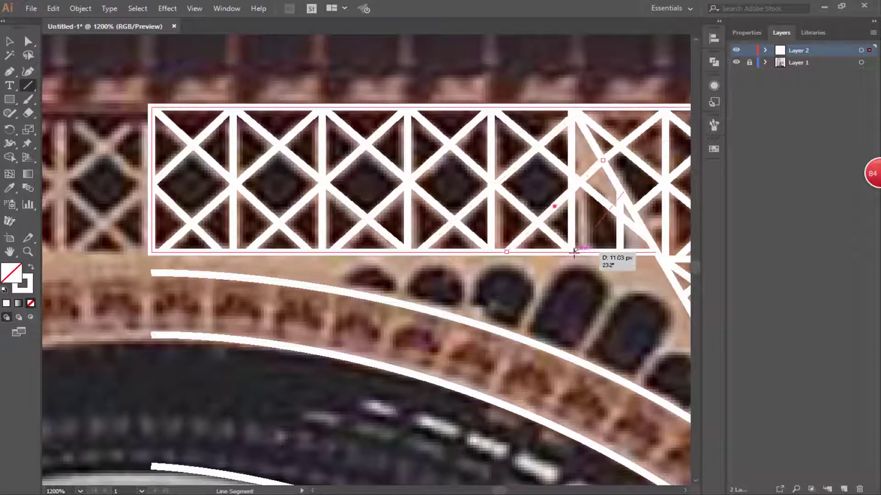
pyautogui.moveTo(571, 252)
pyautogui.mouseDown()
pyautogui.moveTo(623, 190)
pyautogui.moveTo(626, 199)
pyautogui.mouseUp()
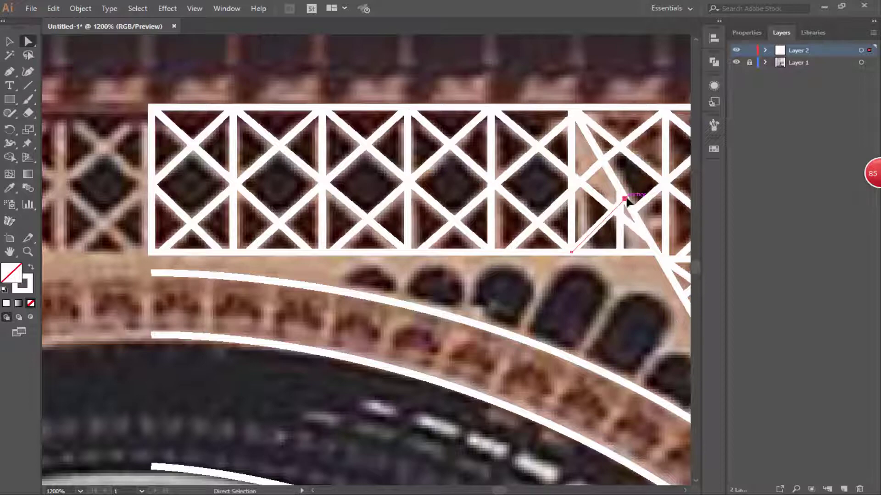
pyautogui.scroll(3, 226, 151)
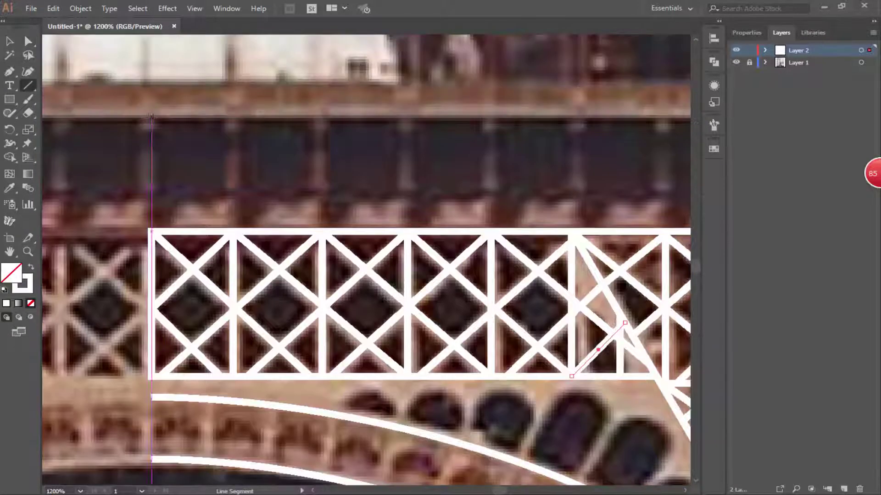
# Draw a white vertical bar above the lattice and repeat copies into evenly spaced bars
pyautogui.moveTo(151, 117); pyautogui.dragTo(152, 198)
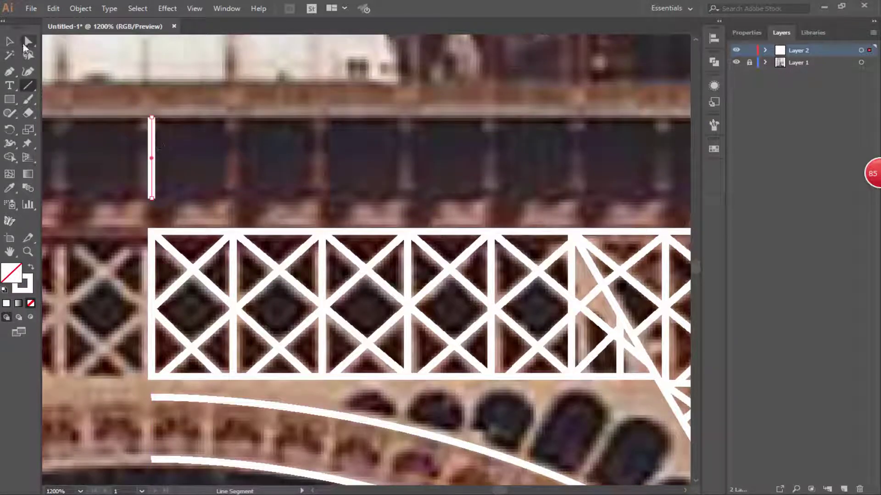
pyautogui.click(9, 41)
pyautogui.moveTo(151, 147); pyautogui.dragTo(233, 148)
pyautogui.hotkey('ctrl', 'd')
pyautogui.hotkey('ctrl', 'd')
pyautogui.hotkey('ctrl', 'd')
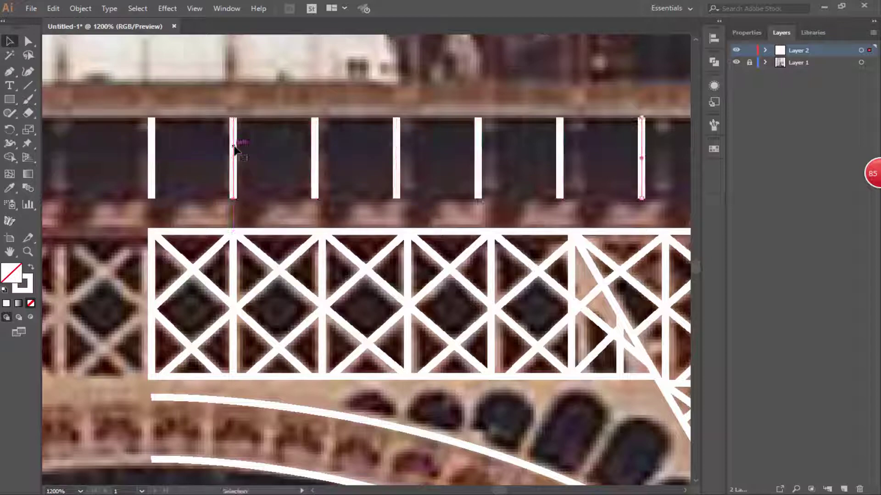
pyautogui.scroll(-1, 235, 145)
pyautogui.scroll(-1, 236, 144)
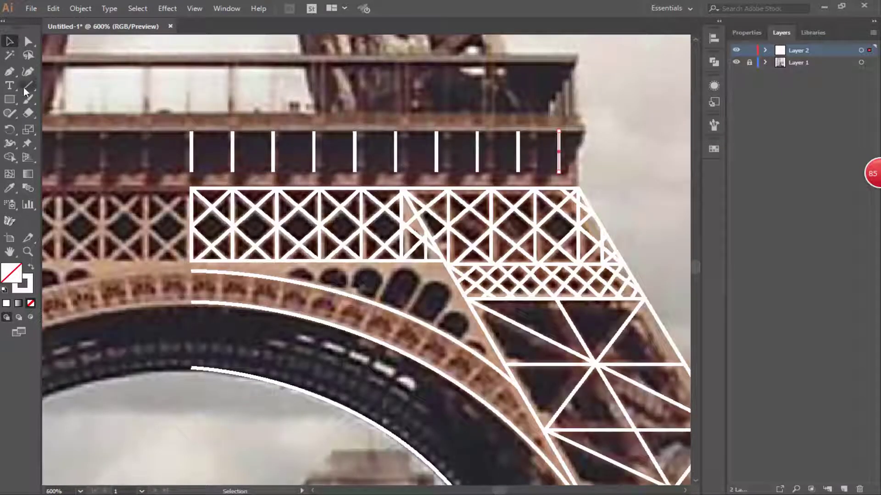
# Outline the beam as a closed rectangle around the row of bars
pyautogui.press('p')
pyautogui.click(188, 132)
pyautogui.click(583, 131)
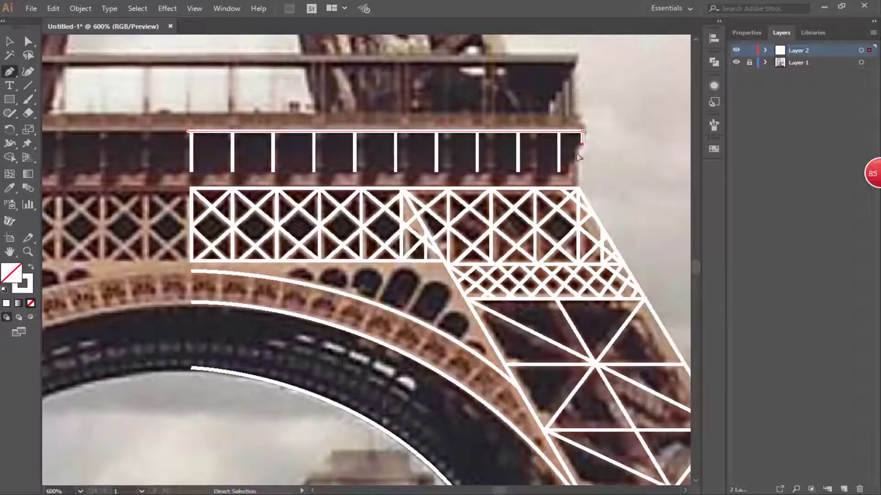
pyautogui.click(577, 188)
pyautogui.click(188, 189)
pyautogui.click(188, 132)
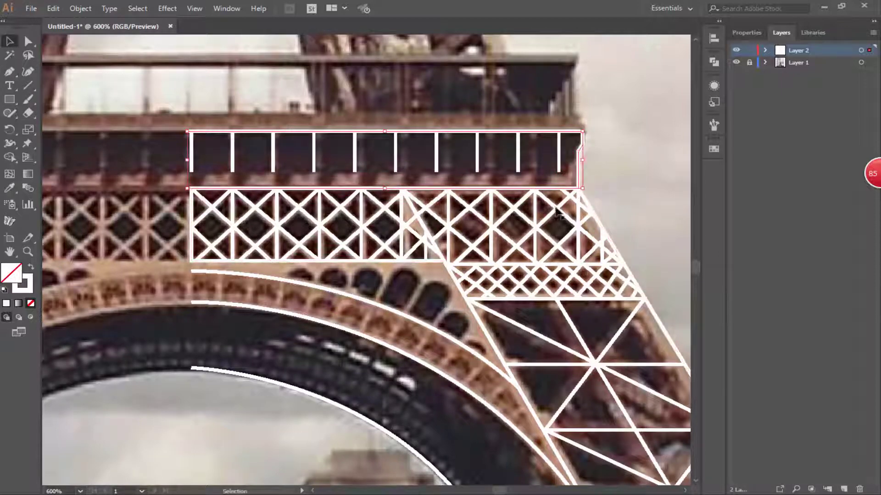
pyautogui.press('v')
pyautogui.scroll(3, 367, 230)
# Trace the upper beam's edge and its right end with the Pen tool
pyautogui.press('p')
pyautogui.click(190, 183)
pyautogui.click(582, 183)
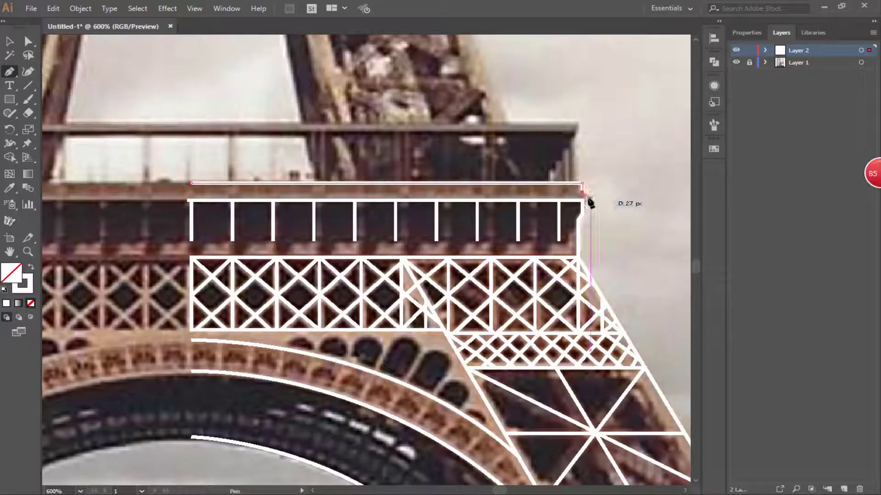
pyautogui.click(582, 190)
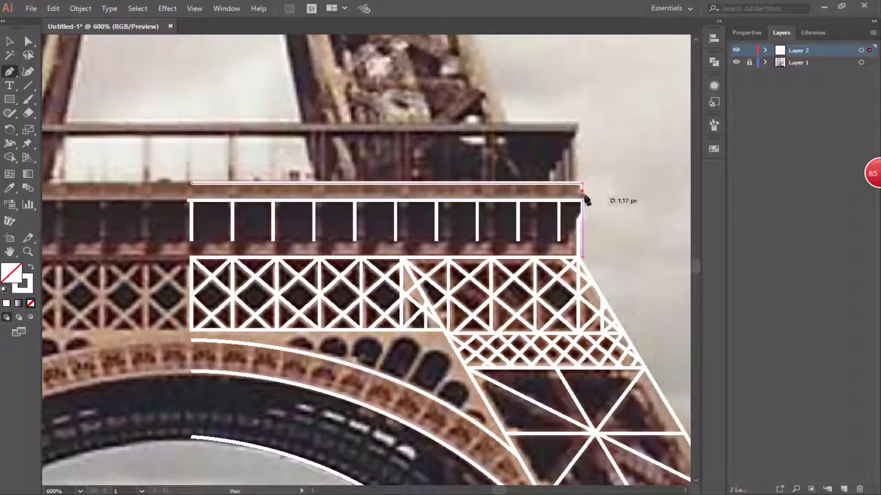
pyautogui.press('v')
pyautogui.click(596, 211)
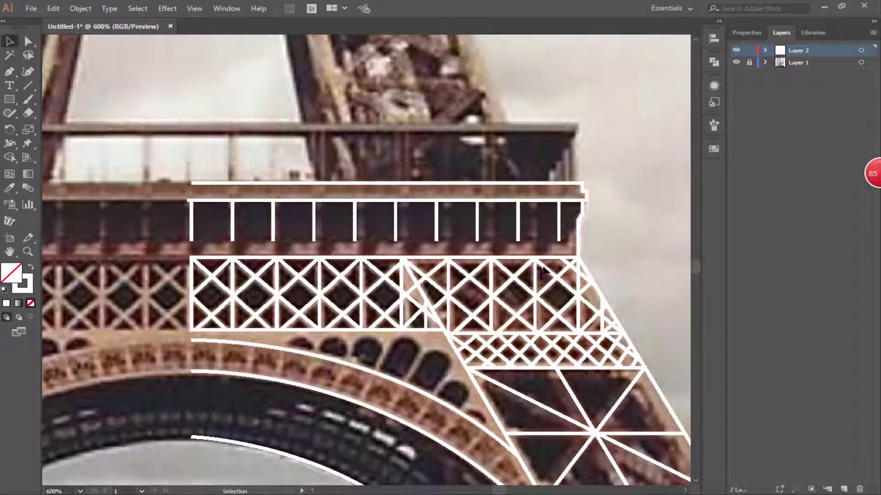
pyautogui.scroll(2, 321, 230)
# Outline the thin top rail of the railing and its right vertical edge
pyautogui.click(191, 164)
pyautogui.click(578, 164)
pyautogui.click(578, 175)
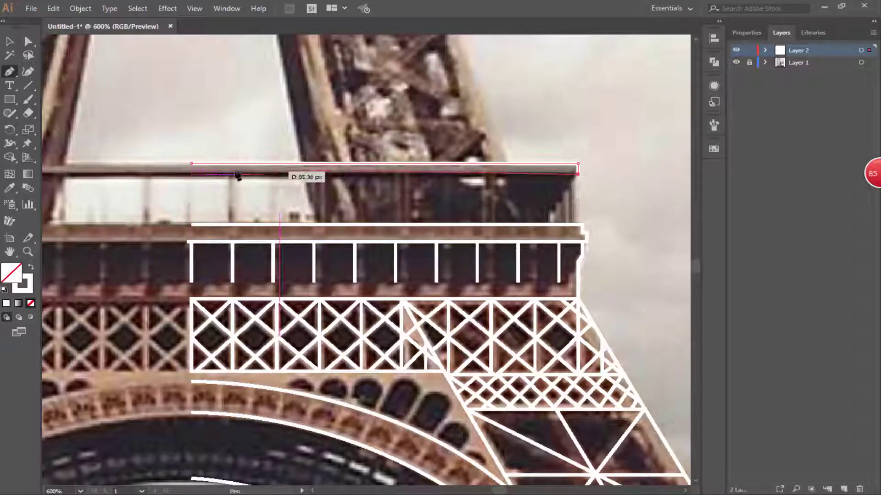
pyautogui.click(192, 174)
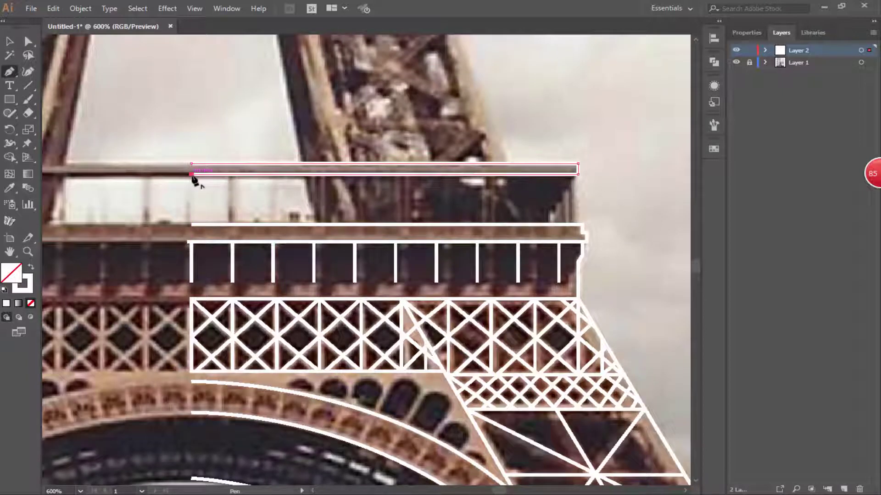
pyautogui.click(570, 174)
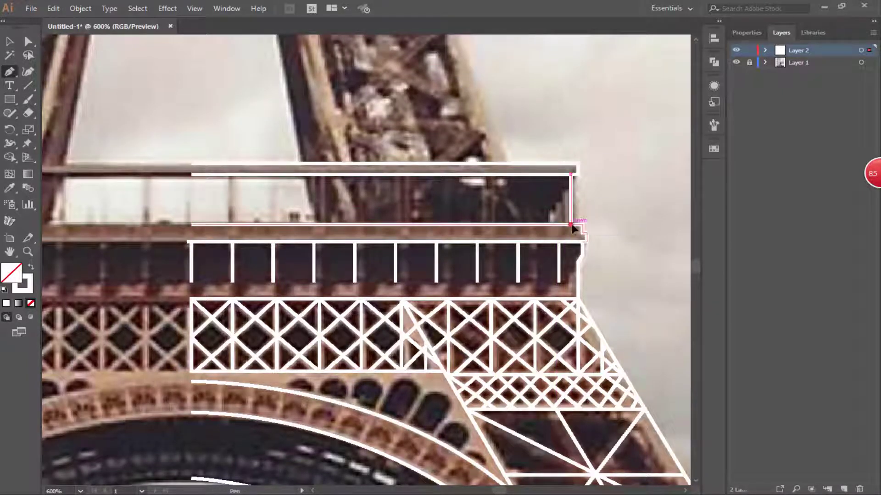
pyautogui.click(571, 224)
# Add four vertical railing posts beneath the top rail, then deselect everything
pyautogui.press('Escape')
pyautogui.press('\\')
pyautogui.moveTo(191, 175); pyautogui.dragTo(191, 225)
pyautogui.moveTo(232, 175); pyautogui.dragTo(232, 225)
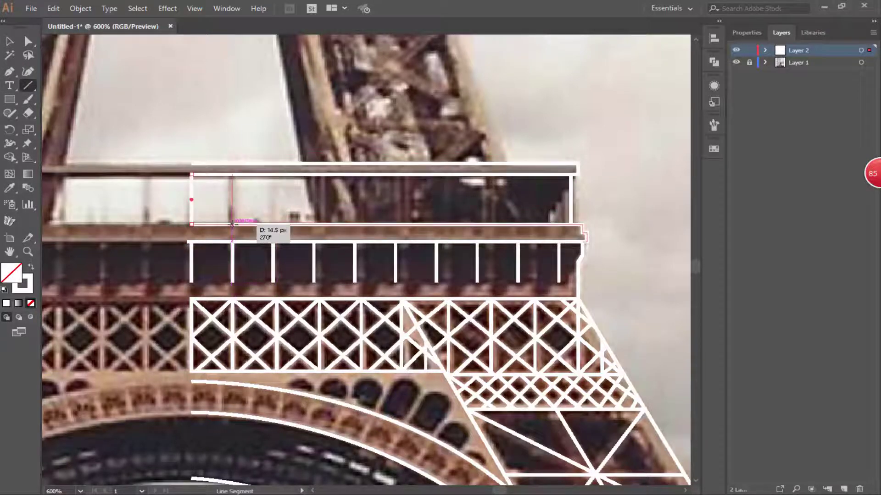
pyautogui.moveTo(277, 175); pyautogui.dragTo(276, 224)
pyautogui.moveTo(321, 175); pyautogui.dragTo(321, 224)
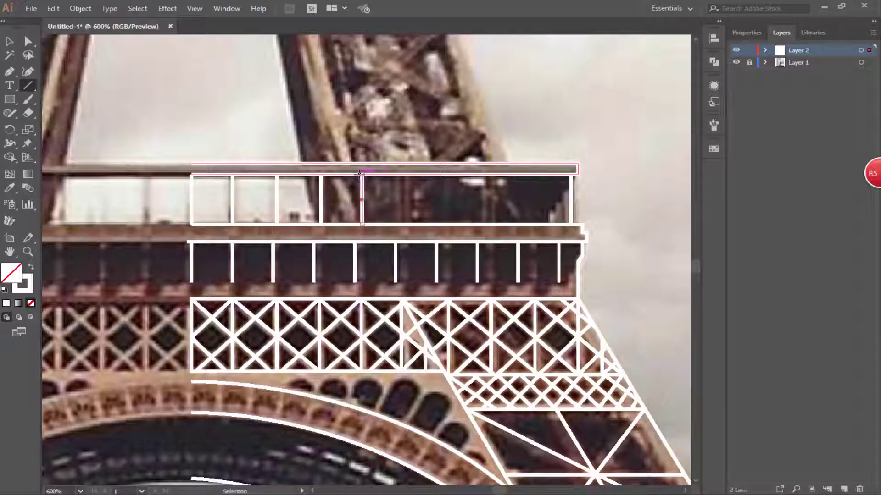
pyautogui.scroll(2, 353, 179)
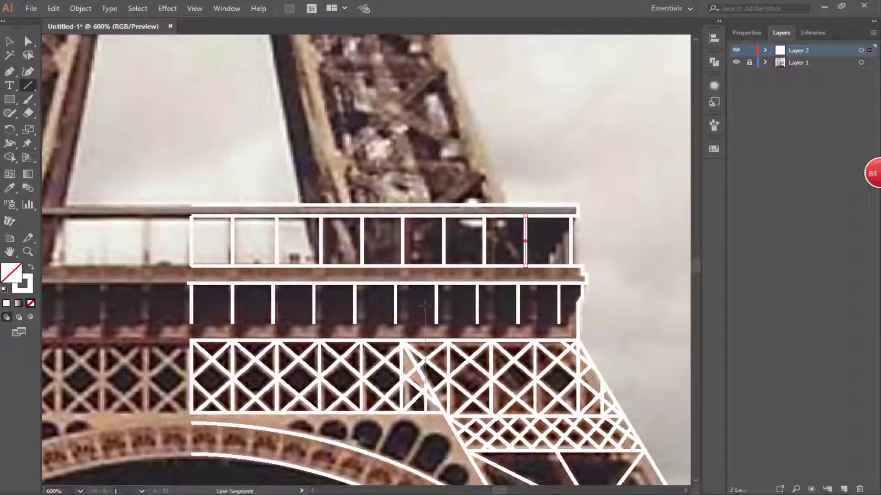
pyautogui.click(200, 225)
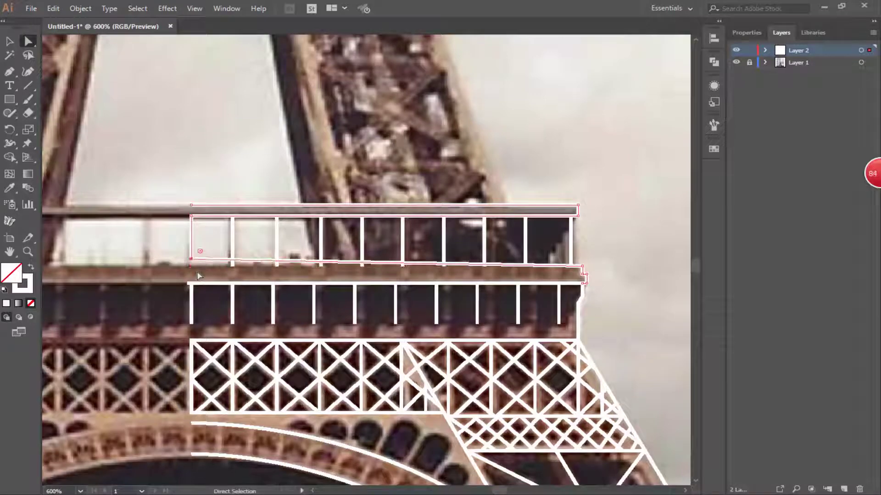
pyautogui.hotkey('ctrl', 'shift', 'a')
# Zoom in on the arch openings and draw the first curved arch outline
pyautogui.press('v')
pyautogui.hotkey('ctrl', '-')
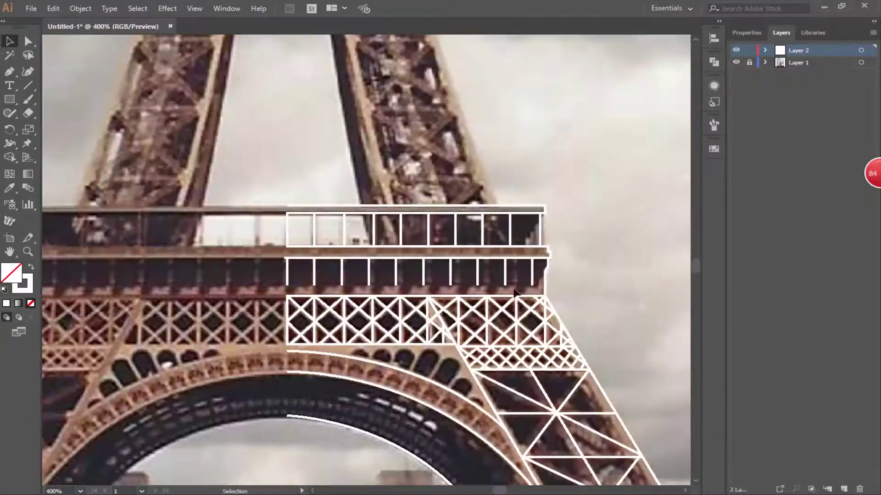
pyautogui.hotkey('ctrl', '+')
pyautogui.hotkey('ctrl', '+')
pyautogui.click(9, 72)
pyautogui.click(237, 320)
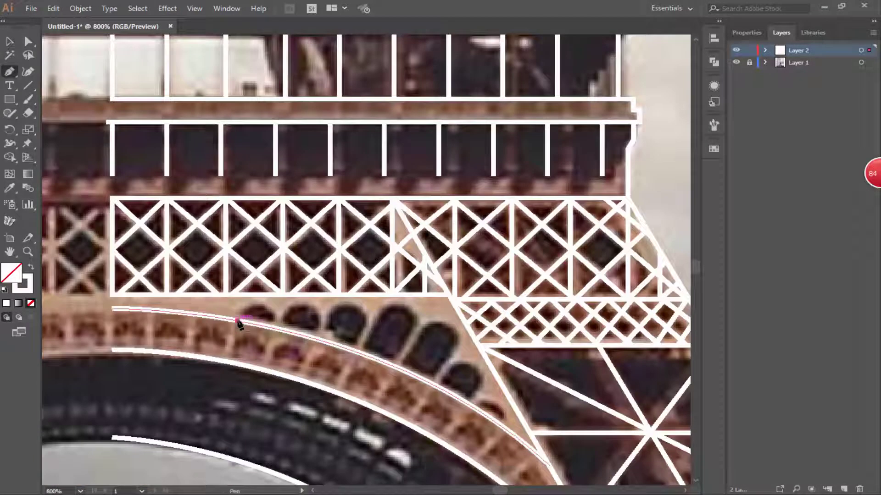
pyautogui.moveTo(277, 319); pyautogui.dragTo(275, 330)
# Draw the next arches through the fourth, smoothing the fourth arch's curve
pyautogui.press('p')
pyautogui.click(279, 328)
pyautogui.moveTo(303, 304)
pyautogui.mouseDown()
pyautogui.moveTo(328, 310)
pyautogui.moveTo(315, 340)
pyautogui.moveTo(354, 312)
pyautogui.moveTo(383, 313)
pyautogui.mouseUp()
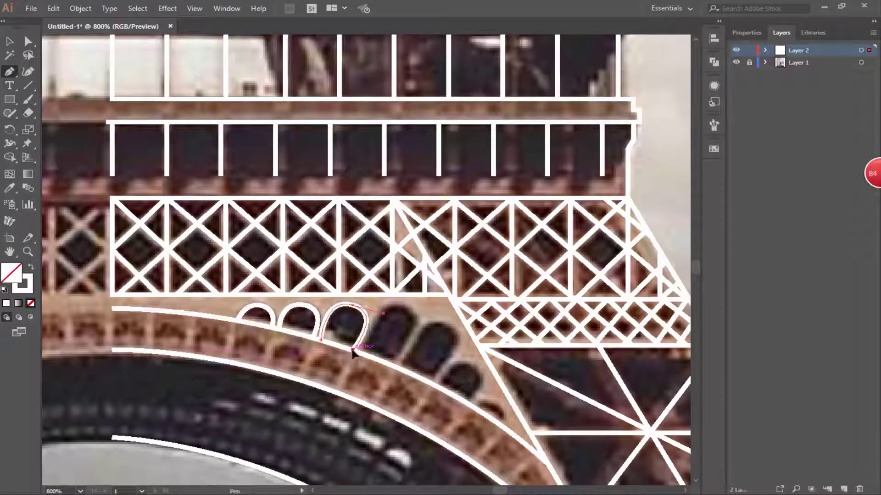
pyautogui.moveTo(362, 353); pyautogui.dragTo(361, 353)
pyautogui.click(381, 316)
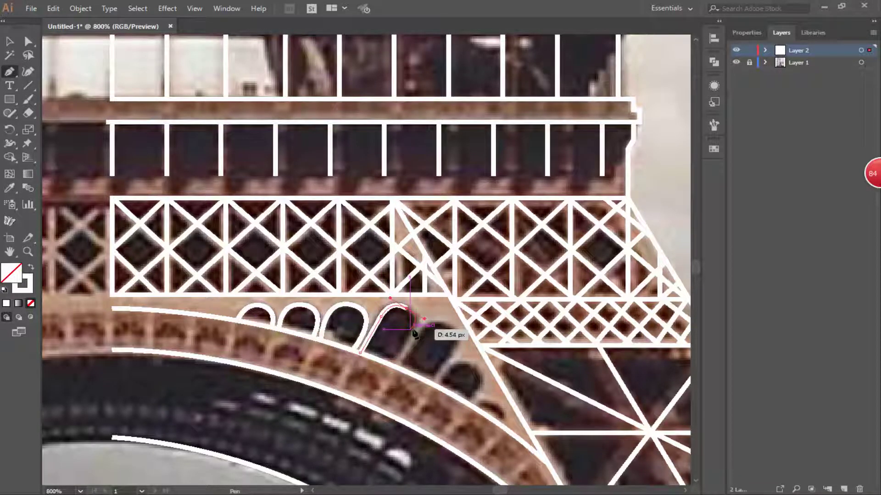
pyautogui.click(398, 359)
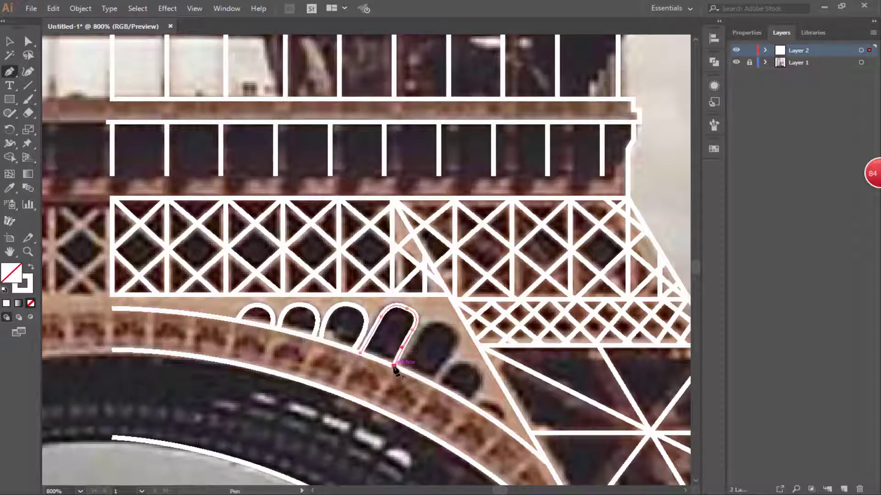
pyautogui.moveTo(9, 114); pyautogui.dragTo(60, 114)
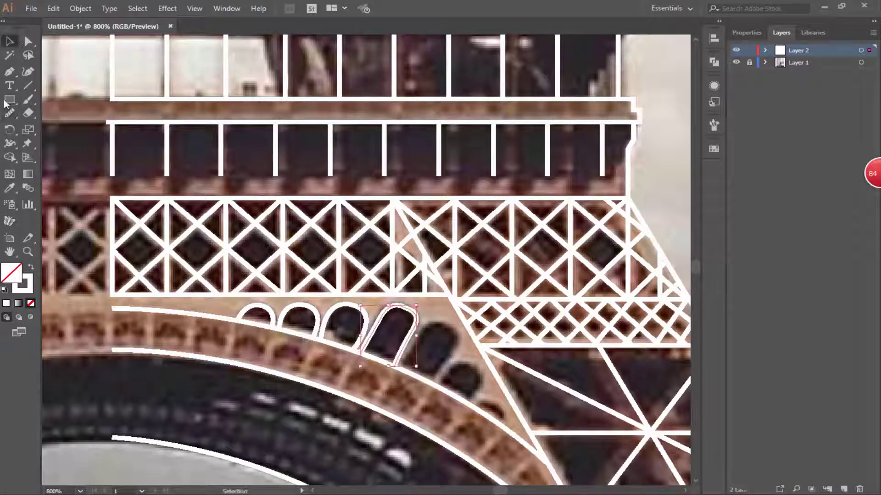
# Trace the fifth arch opening, undoing a misplaced curved segment along the way
pyautogui.click(9, 71)
pyautogui.click(402, 366)
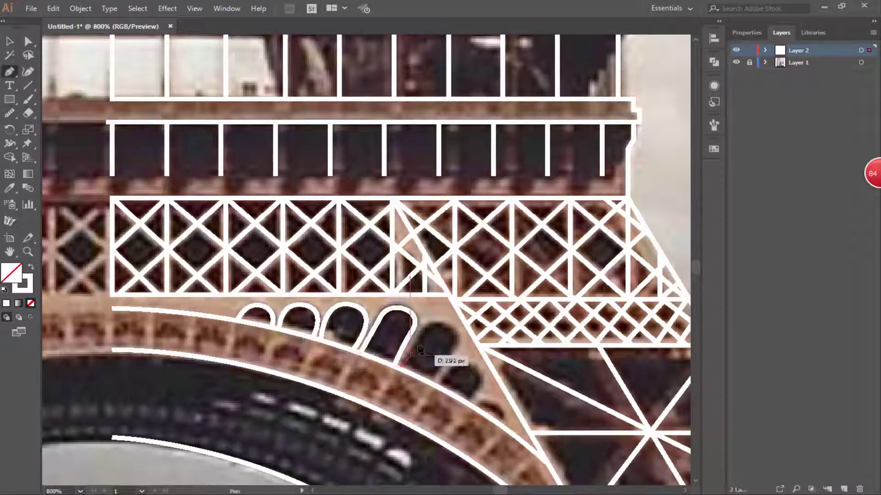
pyautogui.click(424, 330)
pyautogui.moveTo(455, 348); pyautogui.dragTo(460, 342)
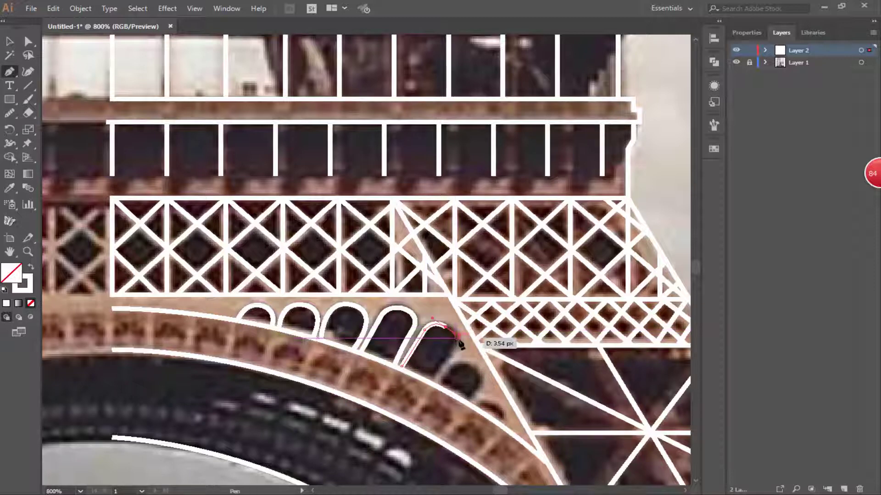
pyautogui.hotkey('ctrl', 'z')
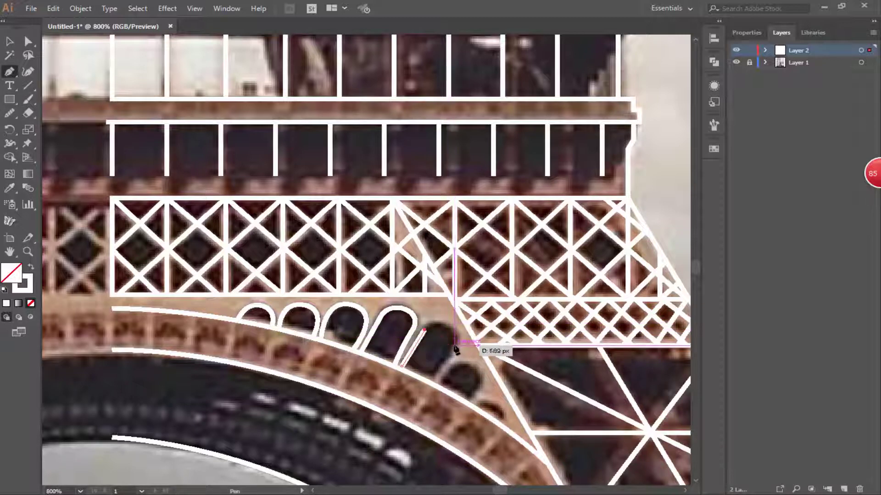
pyautogui.click(432, 383)
pyautogui.click(55, 113)
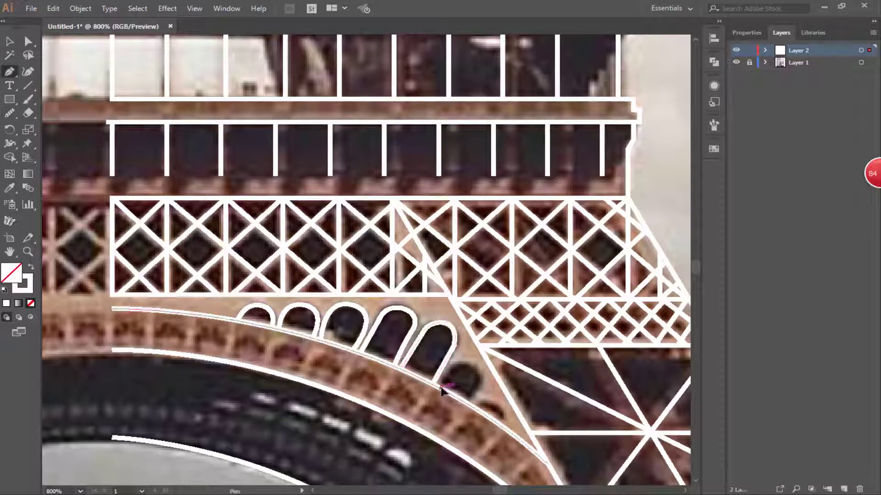
pyautogui.click(10, 73)
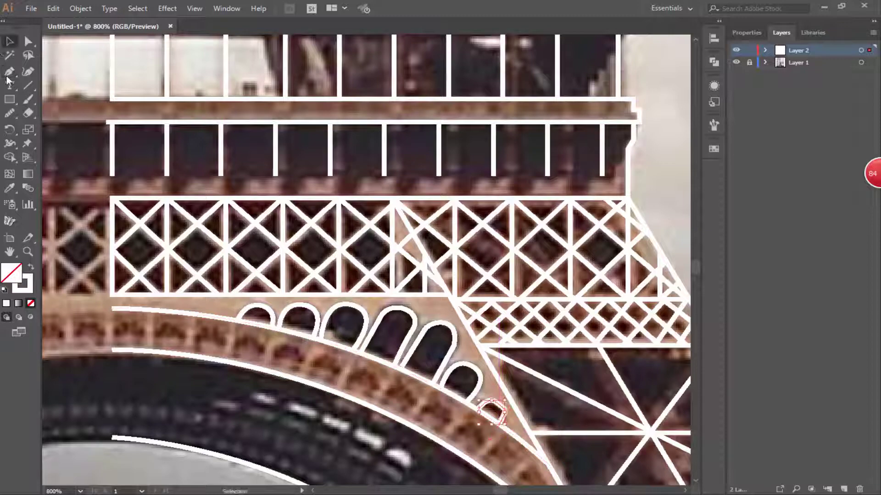
# Draw two more Pen curves following the inner underside of the big arch
pyautogui.scroll(-2, 392, 406)
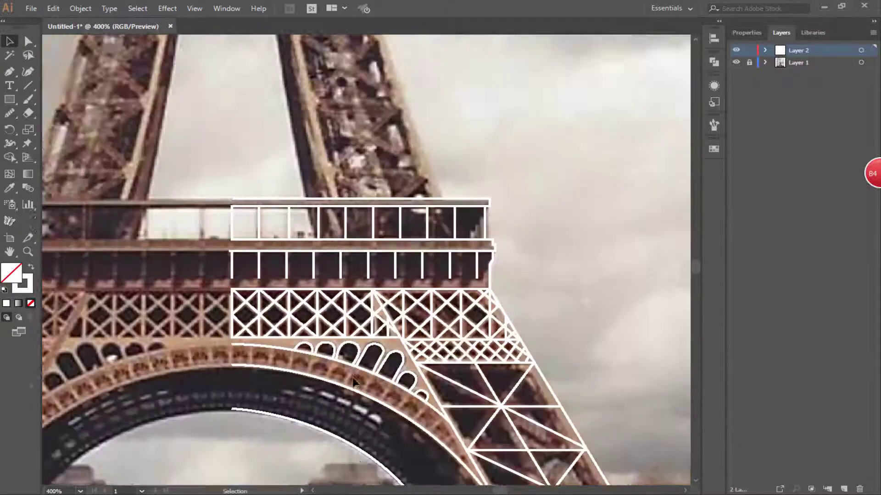
pyautogui.scroll(-3, 225, 265)
pyautogui.press('p')
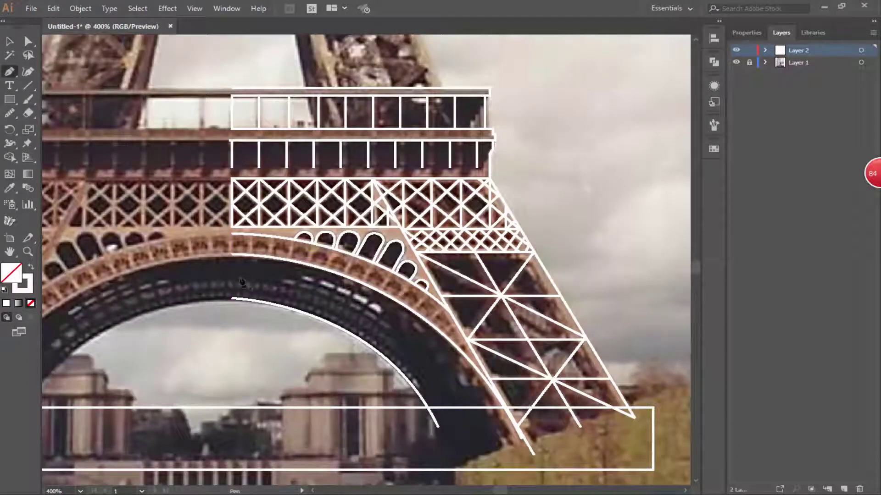
pyautogui.click(231, 288)
pyautogui.moveTo(448, 426); pyautogui.dragTo(471, 438)
pyautogui.scroll(-3, 461, 413)
pyautogui.press('Escape')
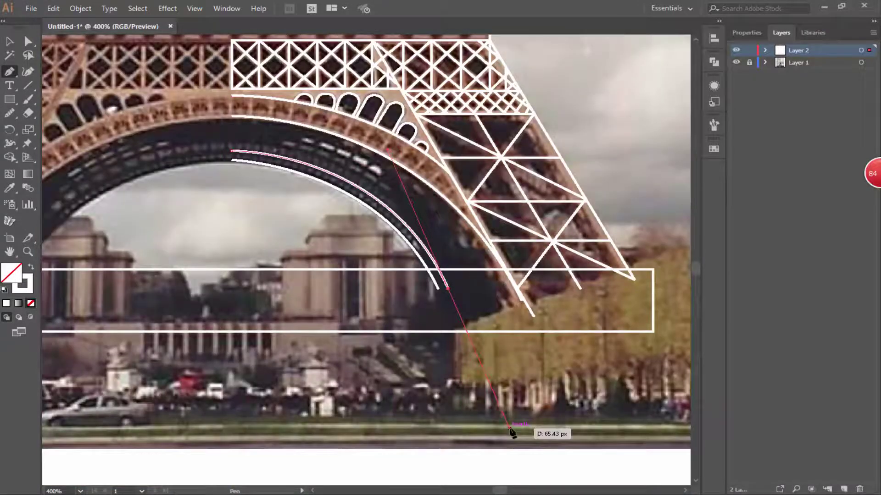
pyautogui.click(232, 139)
pyautogui.moveTo(457, 286); pyautogui.dragTo(477, 323)
pyautogui.click(514, 435)
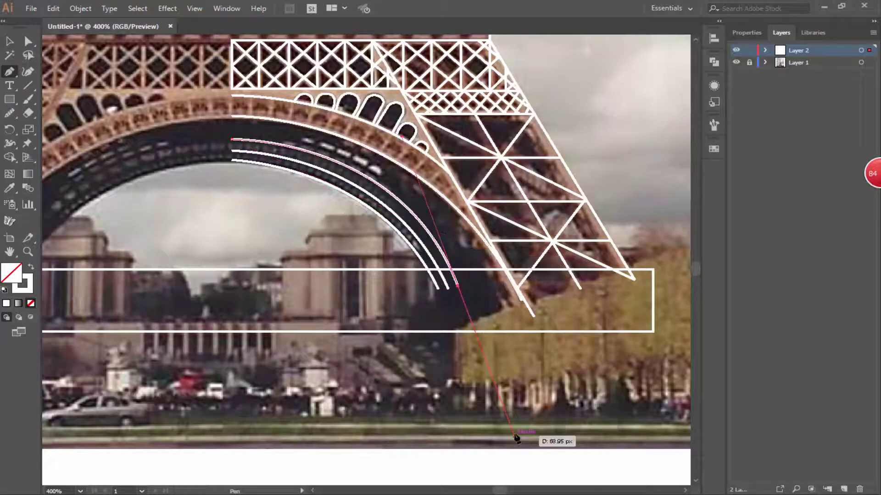
pyautogui.moveTo(466, 222); pyautogui.dragTo(509, 415)
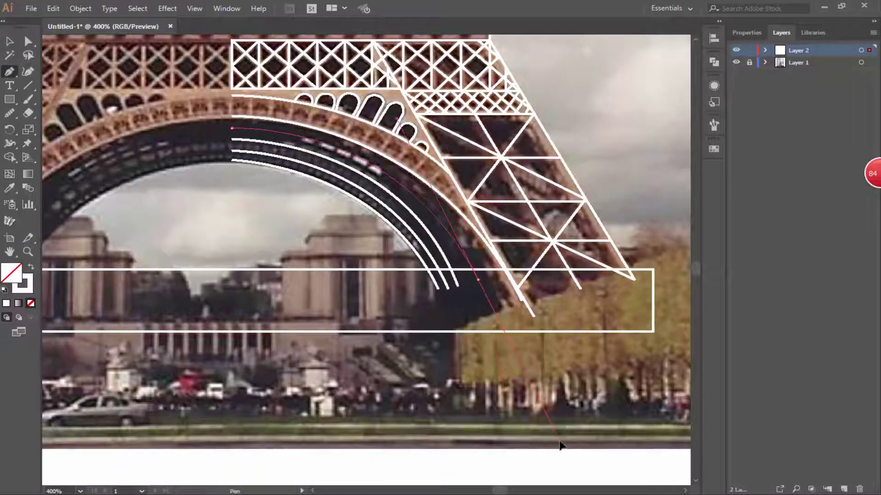
# Zoom in and draw the first eight short vertical bars between the two inner arcs
pyautogui.press('Escape')
pyautogui.press('\\')
pyautogui.hotkey('ctrl', '+')
pyautogui.hotkey('ctrl', '+')
pyautogui.hotkey('ctrl', '+')
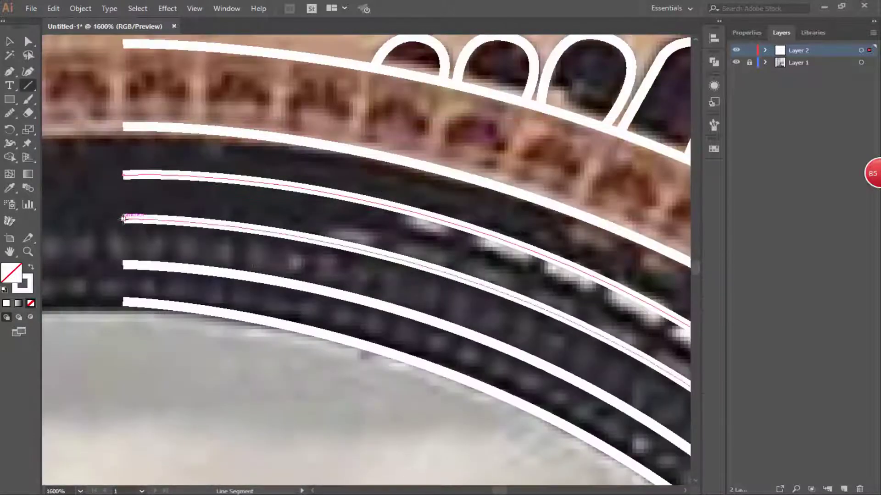
pyautogui.moveTo(123, 219); pyautogui.dragTo(123, 264)
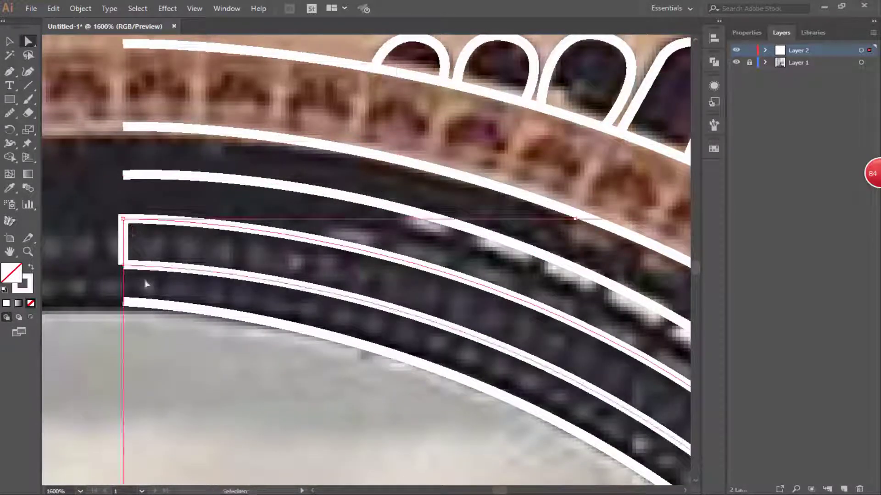
pyautogui.press('\\')
pyautogui.moveTo(146, 222); pyautogui.dragTo(146, 266)
pyautogui.moveTo(180, 222); pyautogui.dragTo(180, 268)
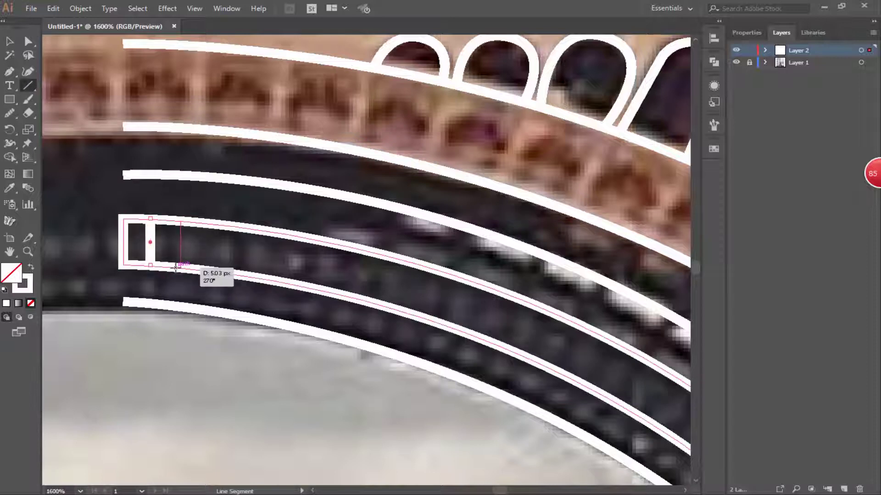
pyautogui.moveTo(207, 225); pyautogui.dragTo(208, 271)
pyautogui.moveTo(236, 228); pyautogui.dragTo(236, 273)
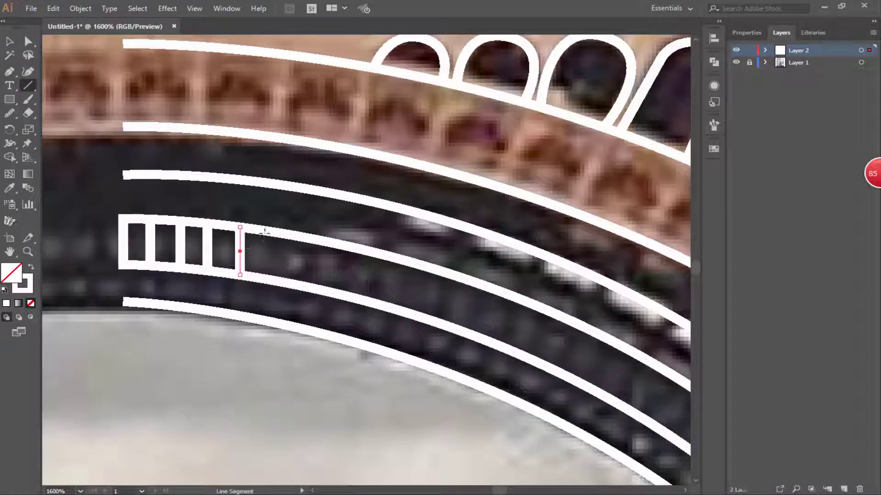
pyautogui.moveTo(266, 231); pyautogui.dragTo(266, 278)
pyautogui.moveTo(299, 237); pyautogui.dragTo(298, 285)
pyautogui.moveTo(328, 242); pyautogui.dragTo(328, 291)
# Continue the vertical bars further down the arch between the arcs
pyautogui.moveTo(360, 249); pyautogui.dragTo(361, 298)
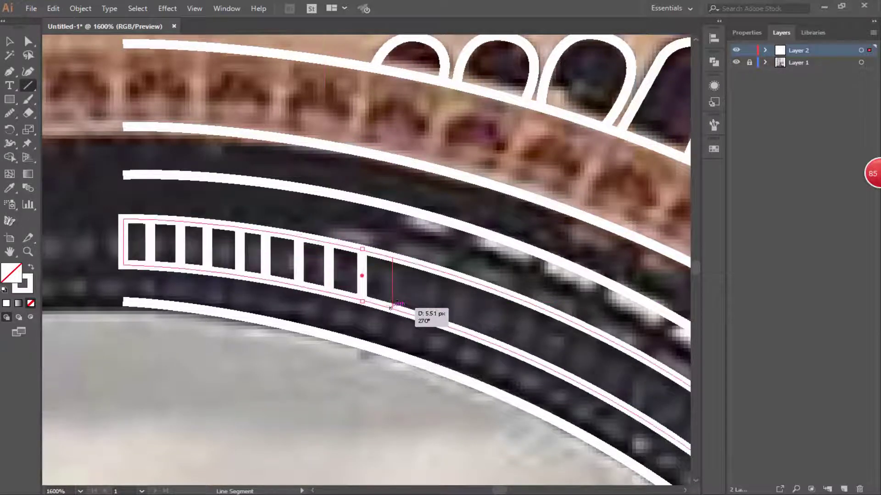
pyautogui.moveTo(392, 257); pyautogui.dragTo(392, 306)
pyautogui.moveTo(422, 265); pyautogui.dragTo(422, 318)
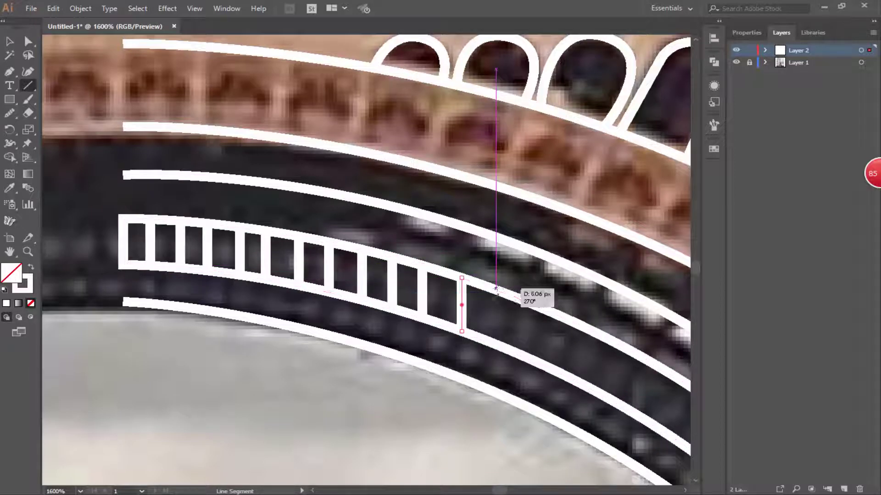
pyautogui.moveTo(495, 287); pyautogui.dragTo(495, 343)
pyautogui.moveTo(523, 301); pyautogui.dragTo(523, 355)
pyautogui.moveTo(553, 312)
pyautogui.mouseDown()
pyautogui.moveTo(495, 252)
pyautogui.moveTo(495, 312)
pyautogui.mouseUp()
pyautogui.moveTo(521, 267); pyautogui.dragTo(521, 328)
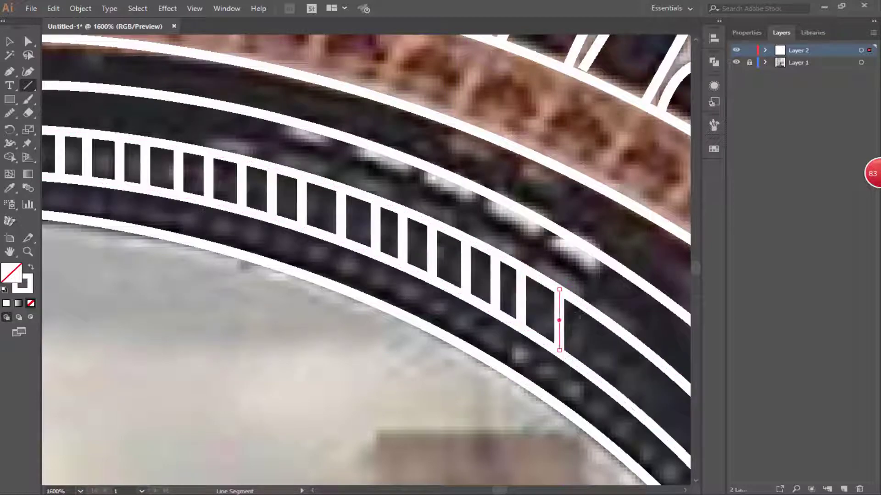
pyautogui.moveTo(585, 304); pyautogui.dragTo(585, 365)
pyautogui.press('z')
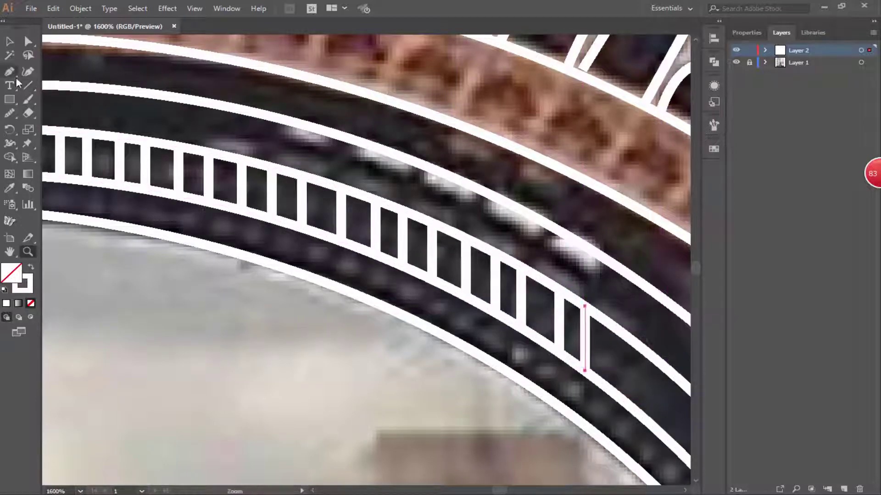
pyautogui.press('\\')
pyautogui.moveTo(615, 307)
pyautogui.mouseDown()
pyautogui.moveTo(615, 373)
pyautogui.moveTo(386, 110)
pyautogui.moveTo(387, 178)
pyautogui.mouseUp()
pyautogui.moveTo(414, 133); pyautogui.dragTo(414, 208)
pyautogui.moveTo(460, 236); pyautogui.dragTo(444, 225)
# Add the last railing bars down to the ground line
pyautogui.click(476, 193)
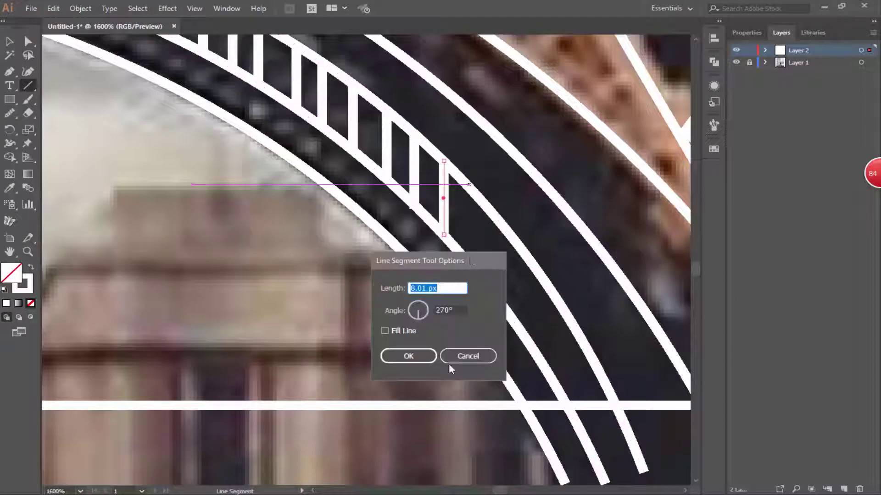
pyautogui.click(466, 356)
pyautogui.moveTo(476, 193); pyautogui.dragTo(476, 261)
pyautogui.moveTo(508, 232); pyautogui.dragTo(508, 317)
pyautogui.moveTo(538, 272); pyautogui.dragTo(538, 353)
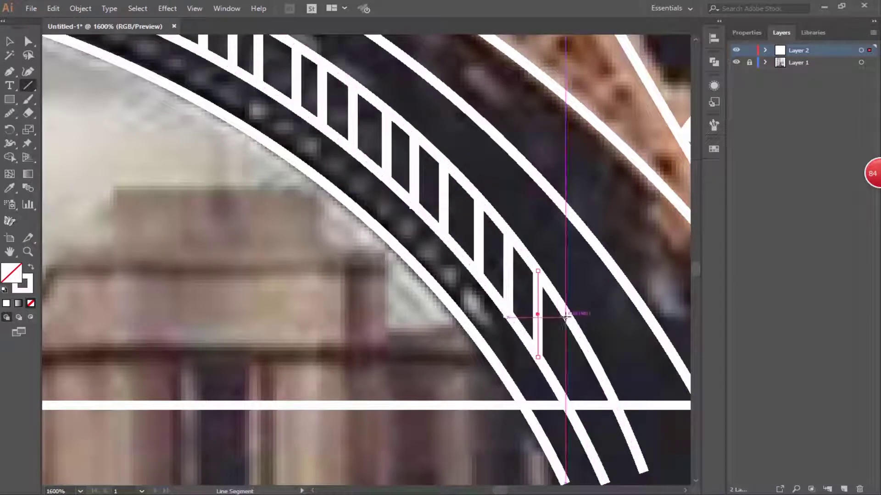
pyautogui.moveTo(568, 312); pyautogui.dragTo(569, 400)
pyautogui.moveTo(595, 363); pyautogui.dragTo(594, 405)
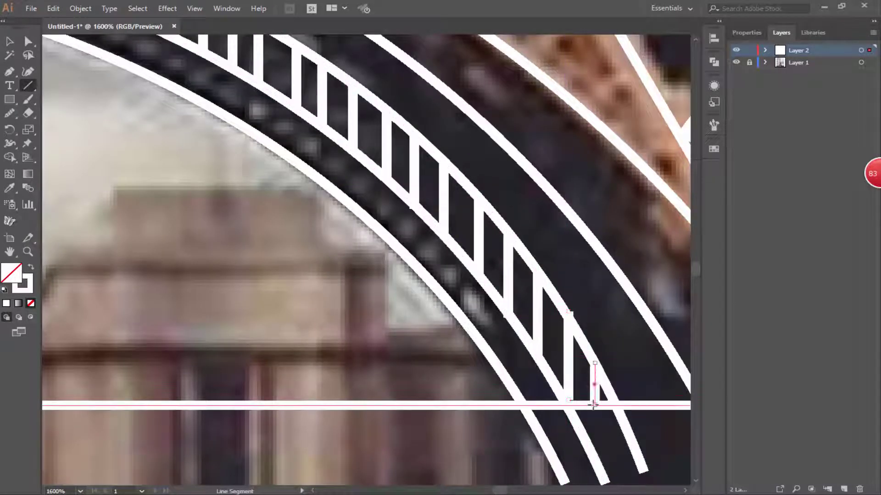
# Lower one bar's top anchor point and zoom out to fit the drawing
pyautogui.press('a')
pyautogui.moveTo(570, 315); pyautogui.dragTo(568, 318)
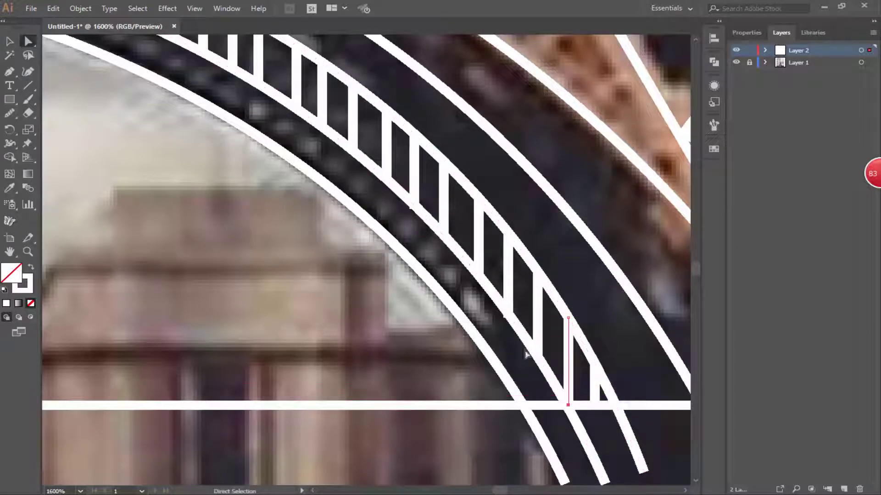
pyautogui.click(7, 42)
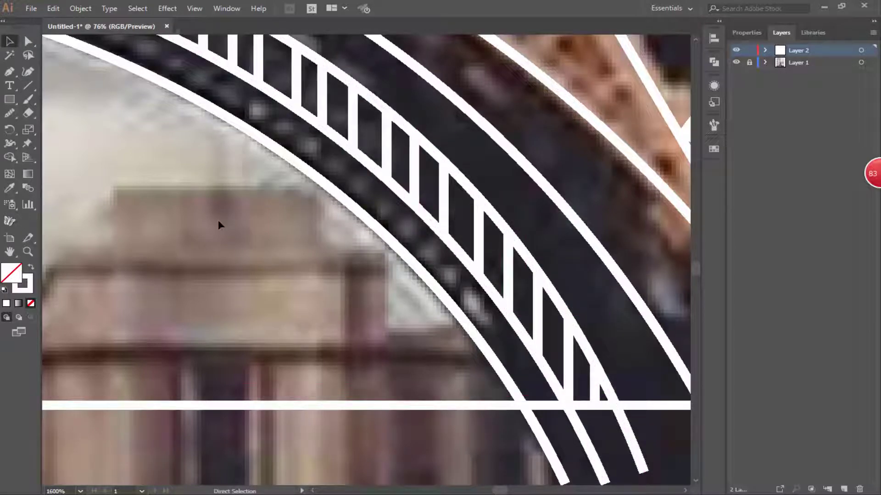
pyautogui.hotkey('ctrl', '0')
pyautogui.scroll(5, 213, 137)
pyautogui.scroll(3, 212, 138)
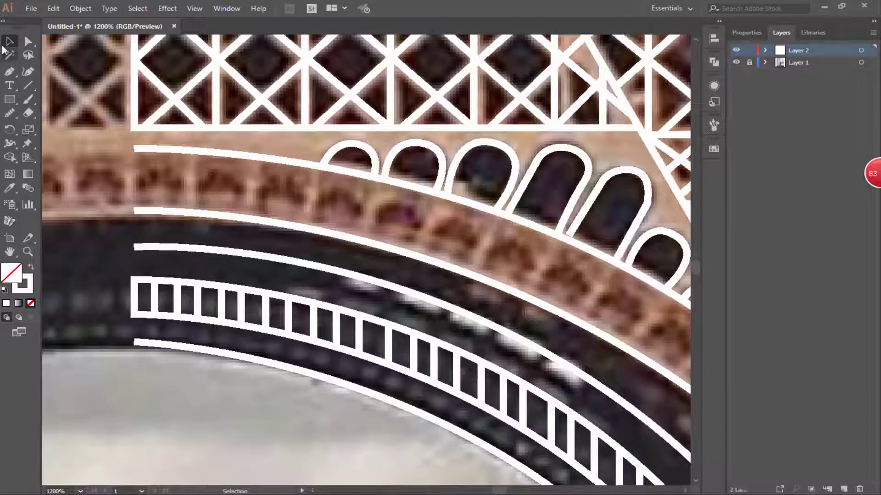
# Drag ten short vertical Line Segment posts down from the upper arch curve across the band
pyautogui.click(28, 87)
pyautogui.moveTo(134, 149); pyautogui.dragTo(134, 195)
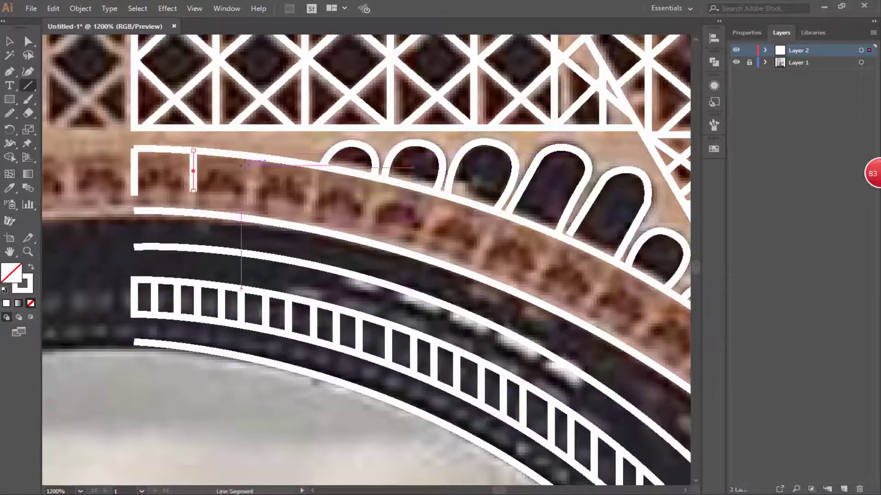
pyautogui.moveTo(192, 151); pyautogui.dragTo(192, 196)
pyautogui.moveTo(255, 158); pyautogui.dragTo(255, 196)
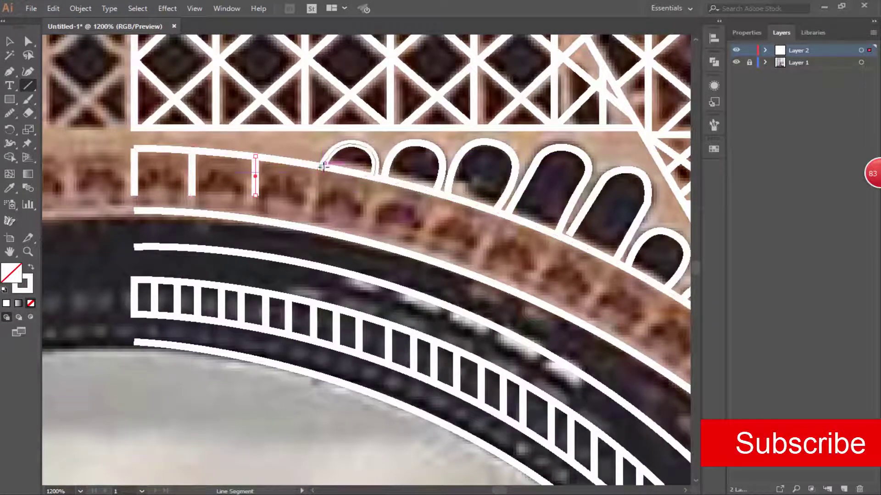
pyautogui.moveTo(318, 168); pyautogui.dragTo(317, 204)
pyautogui.moveTo(379, 181); pyautogui.dragTo(379, 218)
pyautogui.moveTo(443, 188); pyautogui.dragTo(442, 232)
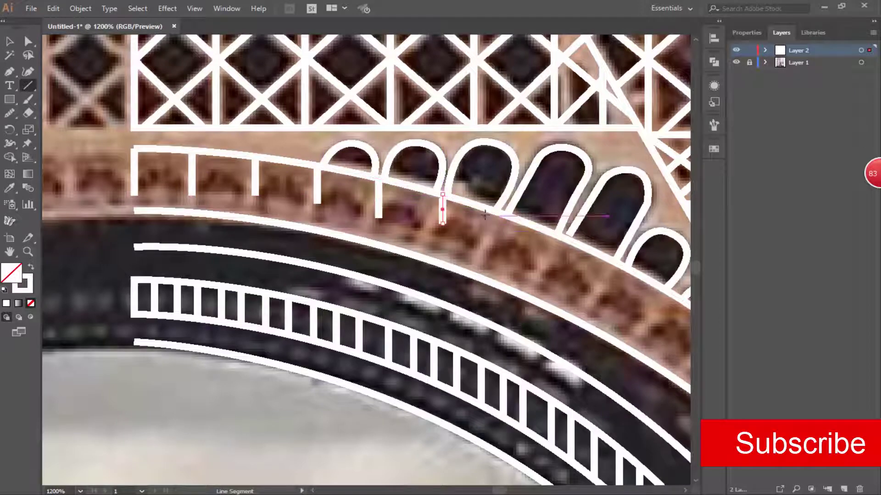
pyautogui.moveTo(495, 211); pyautogui.dragTo(495, 257)
pyautogui.moveTo(557, 235); pyautogui.dragTo(557, 283)
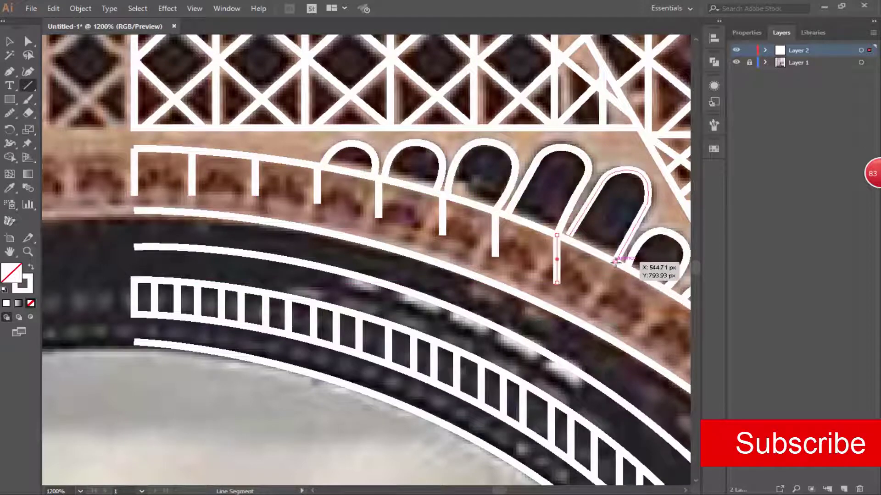
pyautogui.moveTo(615, 260)
pyautogui.mouseDown()
pyautogui.moveTo(614, 306)
pyautogui.moveTo(493, 248)
pyautogui.moveTo(542, 296)
pyautogui.moveTo(542, 288)
pyautogui.mouseUp()
pyautogui.moveTo(577, 266); pyautogui.dragTo(578, 321)
pyautogui.hotkey('ctrl', '-')
# Outline the tower's right leg as a closed Pen path
pyautogui.scroll(10, 367, 252)
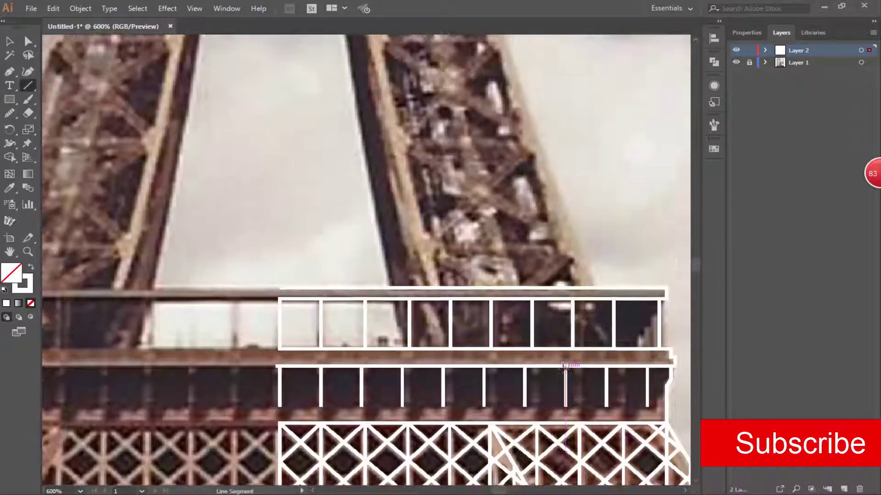
pyautogui.scroll(5, 367, 252)
pyautogui.press('p')
pyautogui.click(355, 82)
pyautogui.click(437, 426)
pyautogui.click(592, 426)
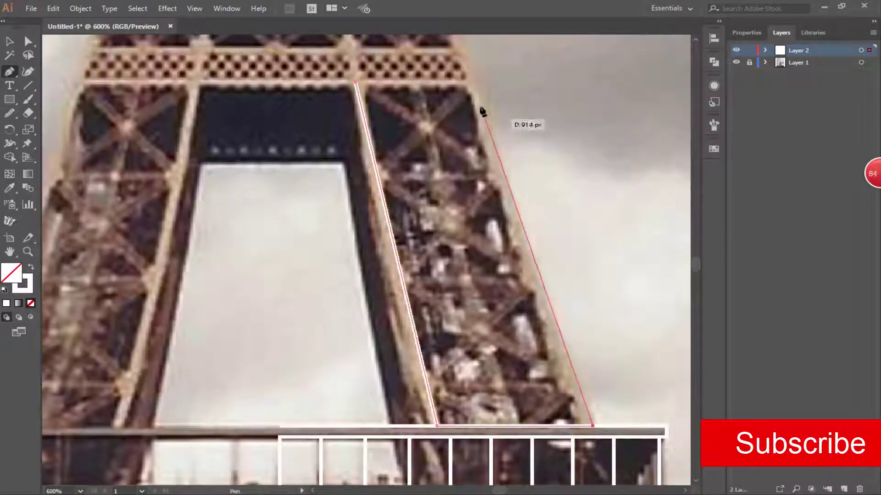
pyautogui.click(474, 79)
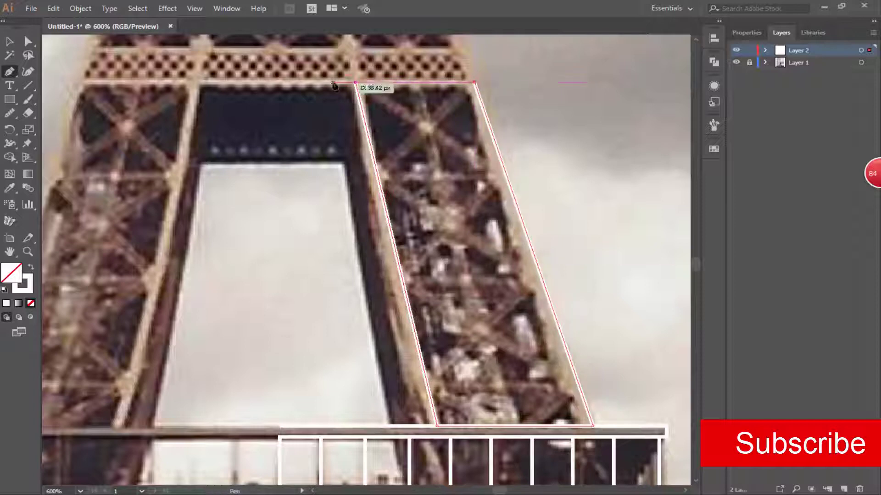
pyautogui.click(276, 82)
pyautogui.click(355, 83)
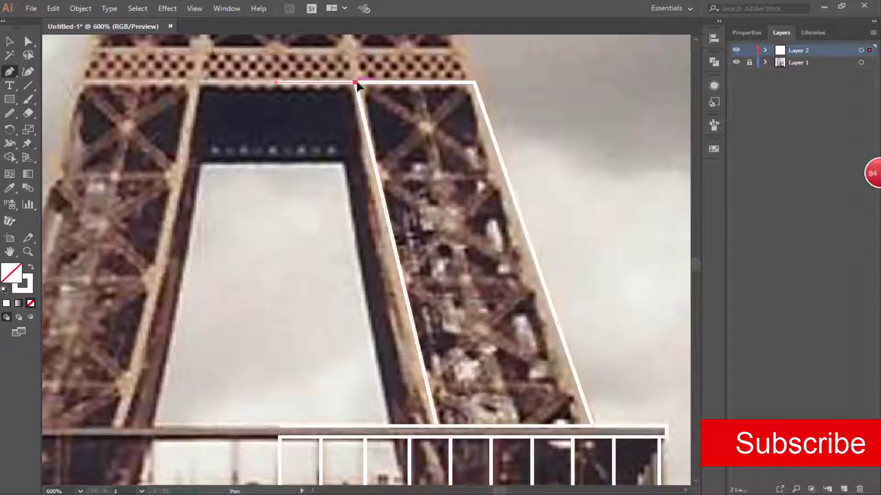
# Trace the opening's top edge and a line under the top crossbar, both running down to the platform
pyautogui.click(279, 163)
pyautogui.click(343, 162)
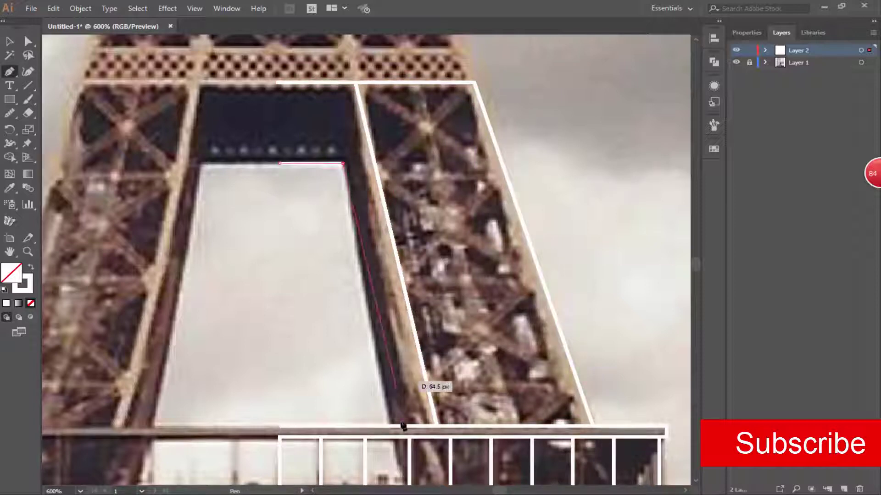
pyautogui.click(393, 426)
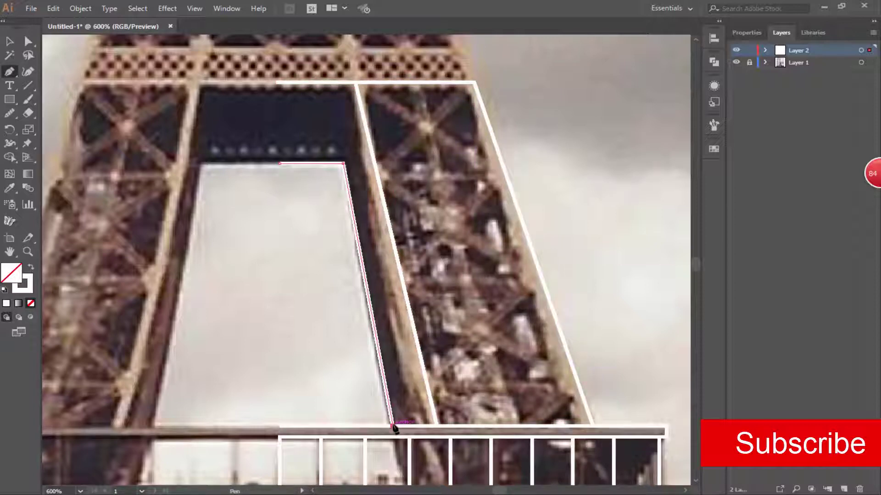
pyautogui.click(276, 88)
pyautogui.click(349, 88)
pyautogui.click(430, 425)
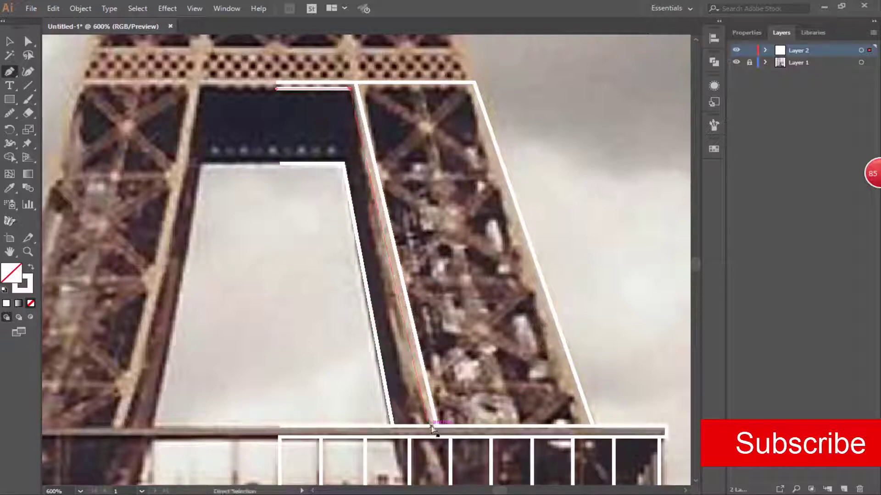
pyautogui.press('v')
pyautogui.click(615, 181)
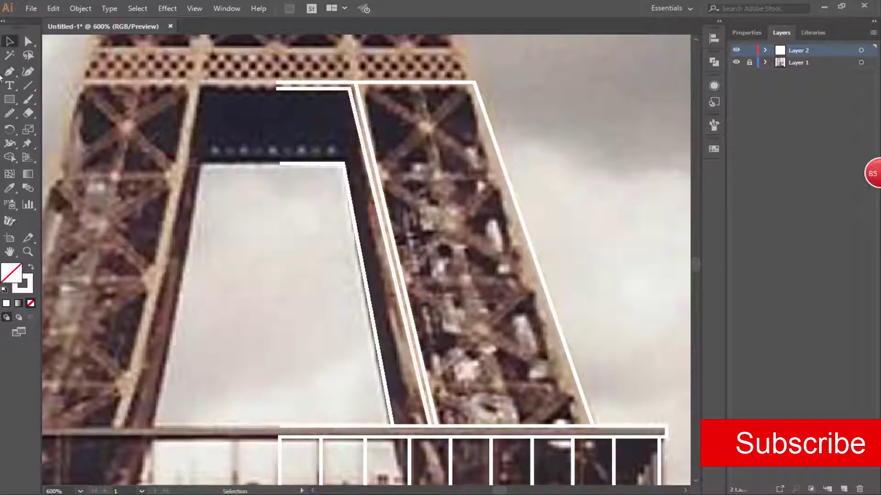
# Draw a straight line across the opening's top and down its right side to the bottom
pyautogui.click(28, 85)
pyautogui.scroll(1, 306, 118)
pyautogui.scroll(1, 307, 117)
pyautogui.click(253, 168)
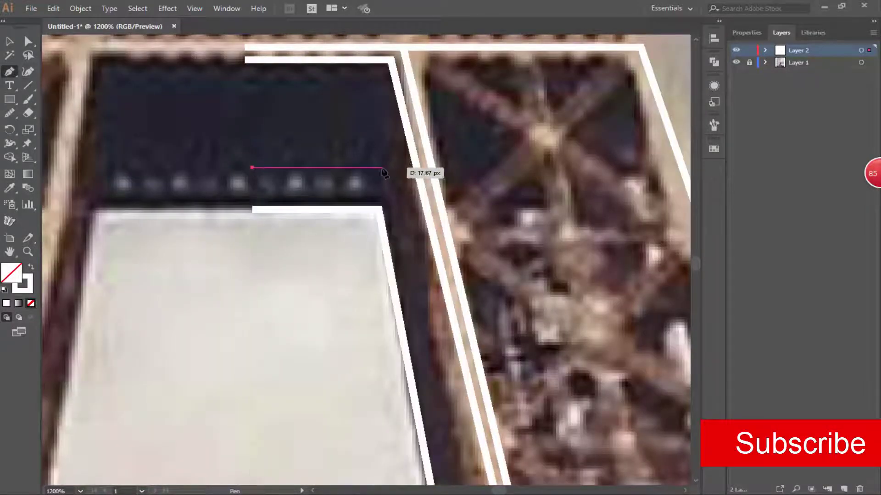
pyautogui.click(383, 168)
pyautogui.scroll(-3, 458, 321)
pyautogui.click(445, 477)
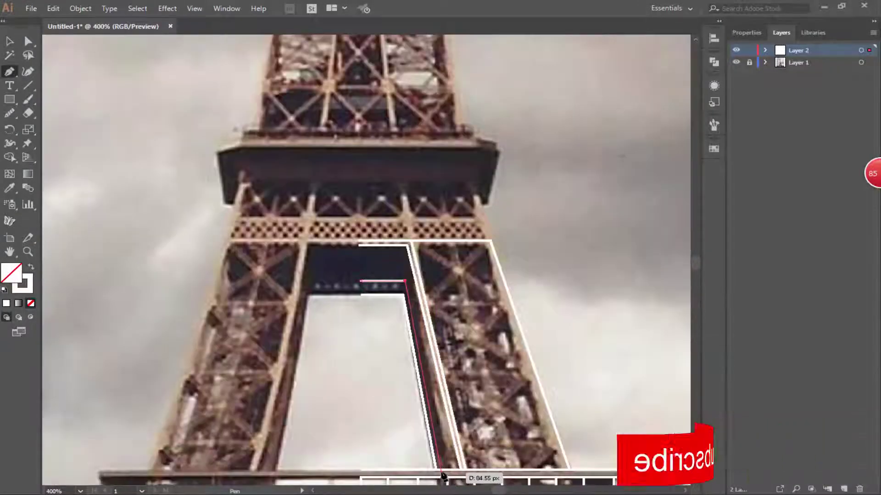
pyautogui.press('m')
pyautogui.scroll(5, 399, 293)
# Draw a small square over the first window and copy it across the windows as white outlines
pyautogui.moveTo(180, 240)
pyautogui.mouseDown()
pyautogui.moveTo(216, 274)
pyautogui.moveTo(248, 258)
pyautogui.mouseUp()
pyautogui.press('v')
pyautogui.hotkey('shift', 'x')
pyautogui.moveTo(248, 259); pyautogui.dragTo(351, 260)
pyautogui.moveTo(350, 259); pyautogui.dragTo(400, 264)
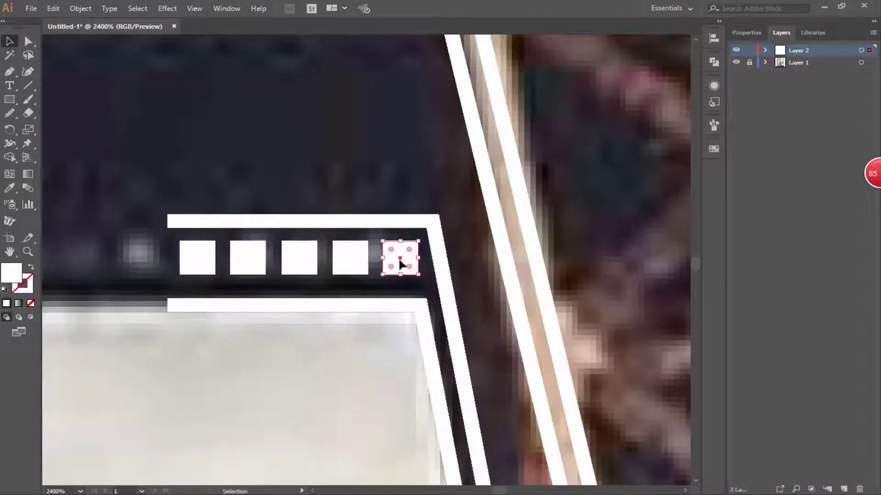
pyautogui.click(30, 267)
# Nudge the white outline above the windows right to align with them
pyautogui.scroll(5, 279, 199)
pyautogui.scroll(-2, 279, 252)
pyautogui.scroll(3, 278, 258)
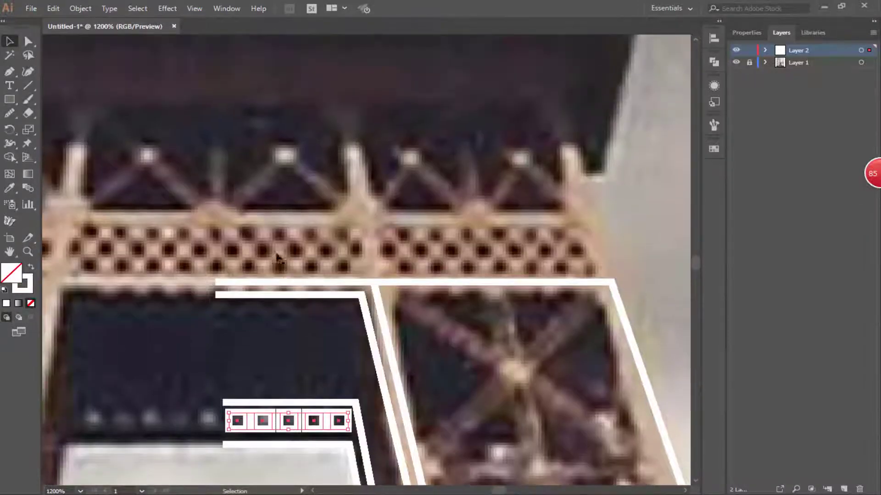
pyautogui.moveTo(238, 342); pyautogui.dragTo(238, 342)
pyautogui.moveTo(216, 287); pyautogui.dragTo(222, 287)
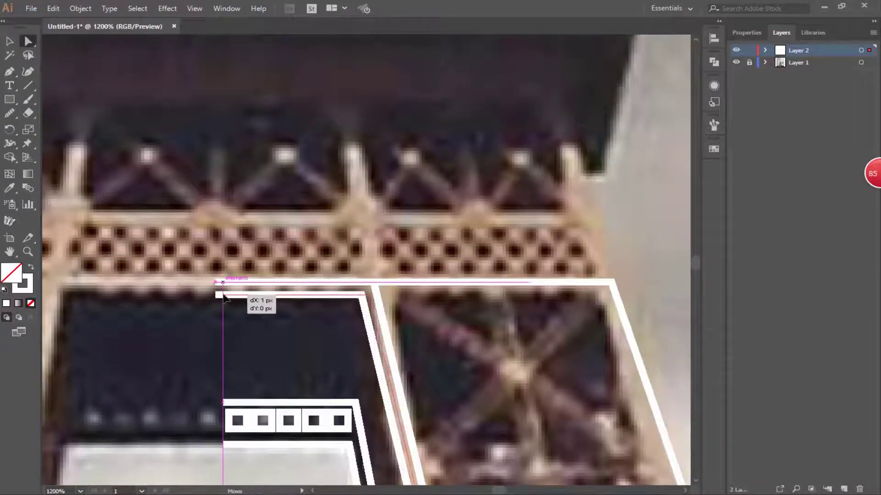
# Trace the lattice band's top edge and its sloping right edge with a white path
pyautogui.click(90, 125)
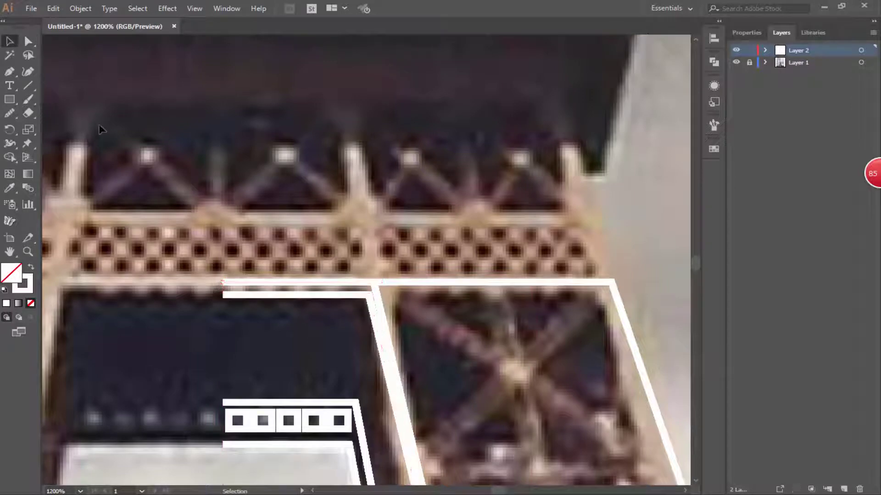
pyautogui.click(222, 215)
pyautogui.click(594, 216)
pyautogui.click(611, 282)
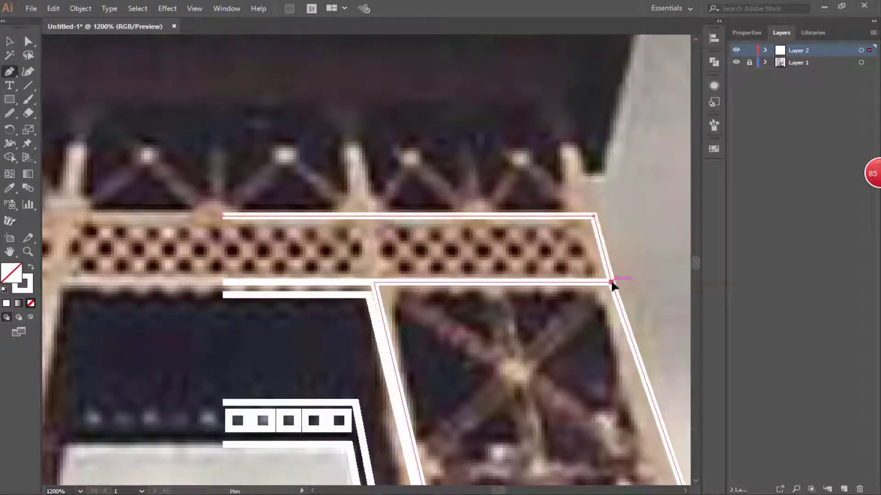
# Draw a small square over one lattice hole and copy it along the top row
pyautogui.hotkey('ctrl', '=')
pyautogui.hotkey('ctrl', '=')
pyautogui.press('m')
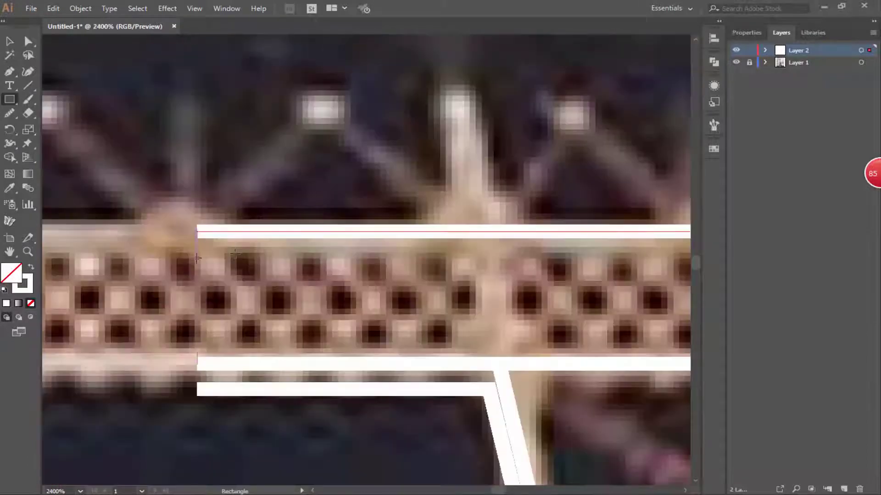
pyautogui.moveTo(201, 251)
pyautogui.mouseDown()
pyautogui.moveTo(227, 276)
pyautogui.moveTo(277, 266)
pyautogui.mouseUp()
pyautogui.hotkey('shift', 'x')
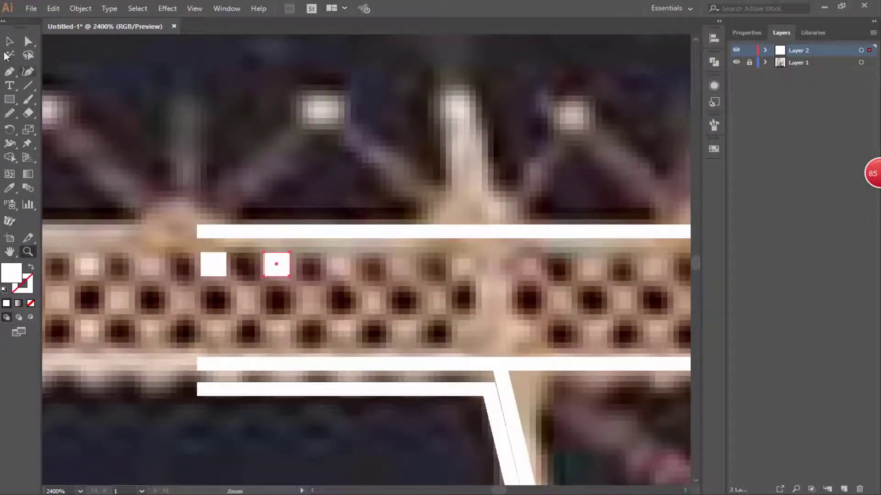
pyautogui.scroll(2, 272, 268)
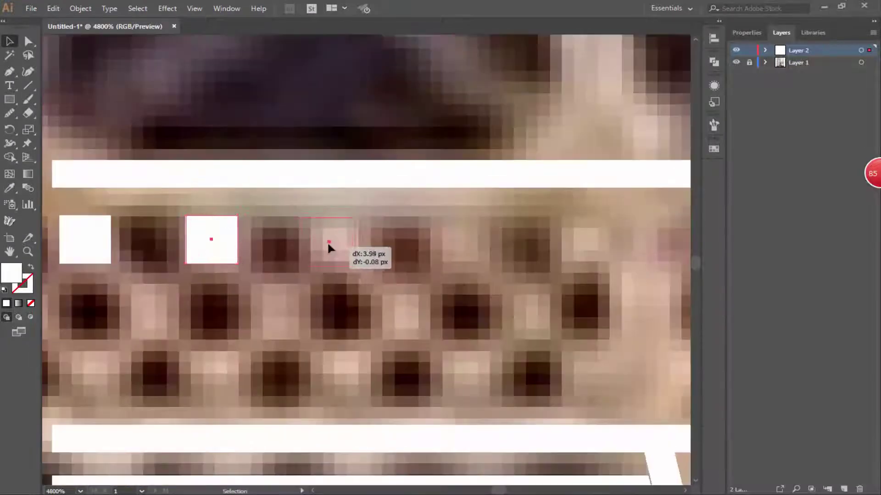
pyautogui.moveTo(327, 241); pyautogui.dragTo(475, 248)
pyautogui.hscroll(5, 586, 246)
pyautogui.moveTo(147, 221); pyautogui.dragTo(520, 224)
pyautogui.moveTo(256, 234); pyautogui.dragTo(632, 232)
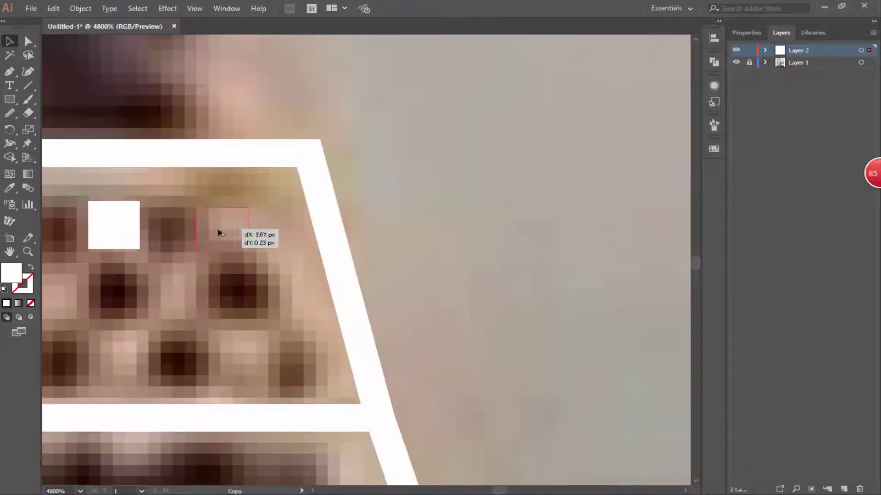
pyautogui.moveTo(216, 232)
pyautogui.mouseDown()
pyautogui.moveTo(230, 223)
pyautogui.moveTo(173, 287)
pyautogui.mouseUp()
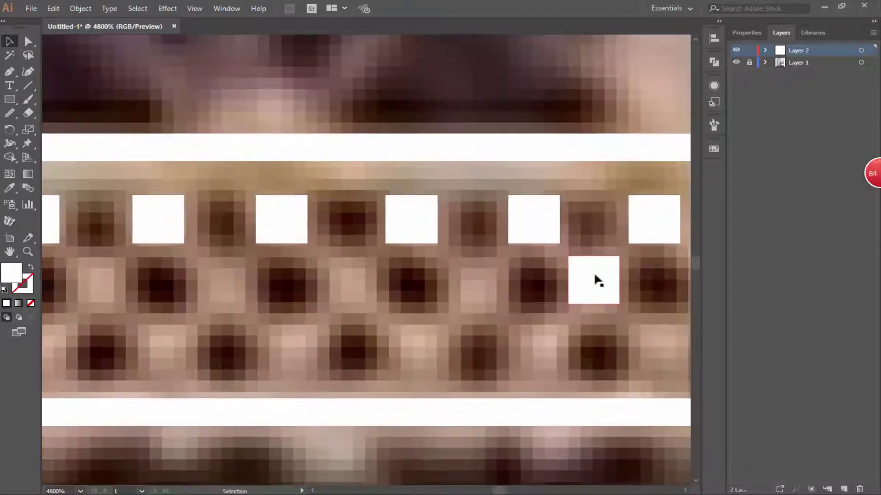
# Fill the second row with square copies and duplicate the top row into a third row
pyautogui.moveTo(594, 281); pyautogui.dragTo(354, 287)
pyautogui.moveTo(351, 287); pyautogui.dragTo(228, 286)
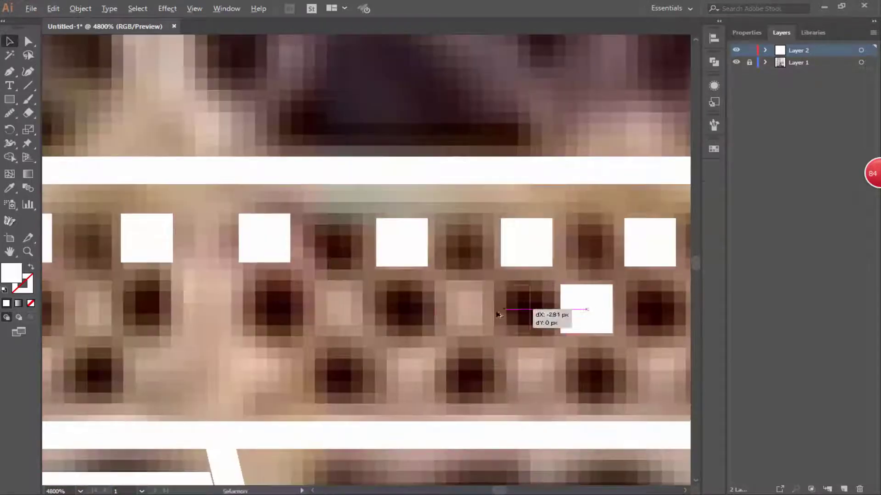
pyautogui.moveTo(602, 311); pyautogui.dragTo(218, 310)
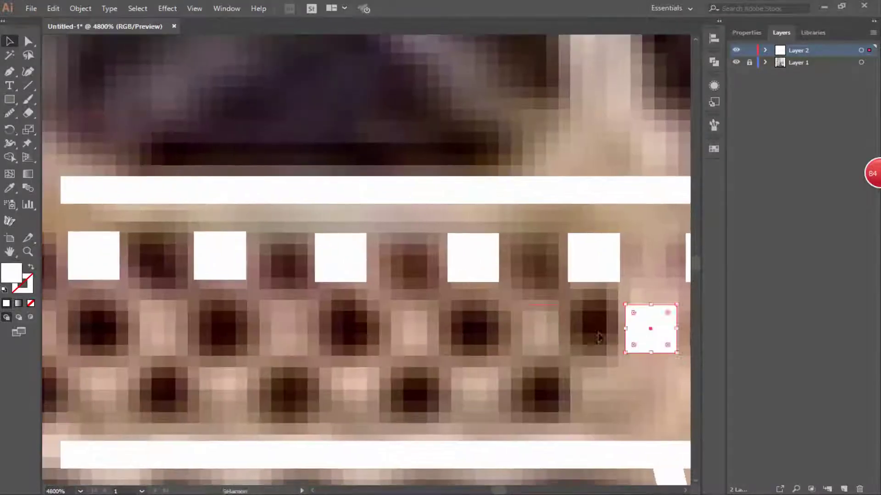
pyautogui.moveTo(649, 332); pyautogui.dragTo(179, 334)
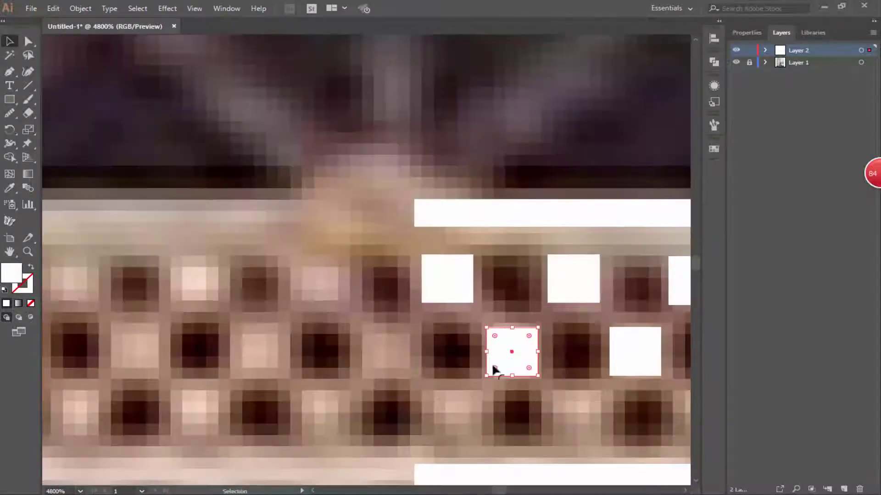
pyautogui.moveTo(492, 362); pyautogui.dragTo(449, 413)
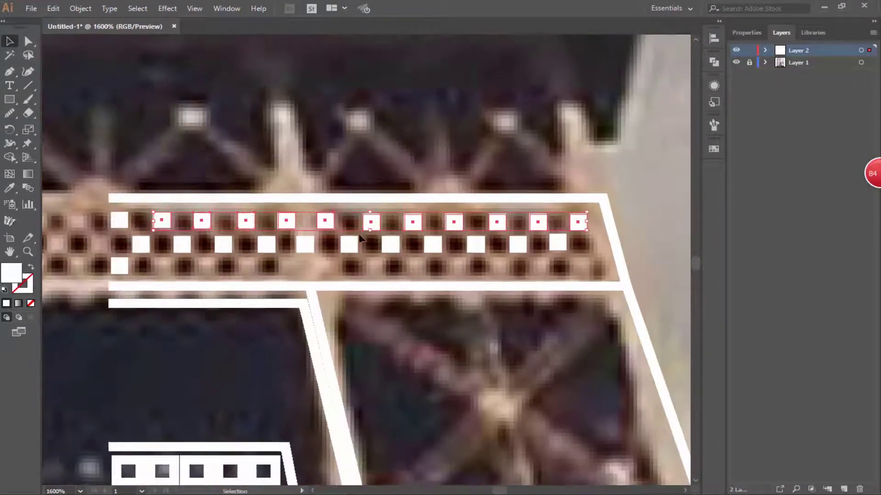
pyautogui.moveTo(371, 222); pyautogui.dragTo(370, 267)
# Convert all the lattice squares to white outlines
pyautogui.hotkey('ctrl', '-')
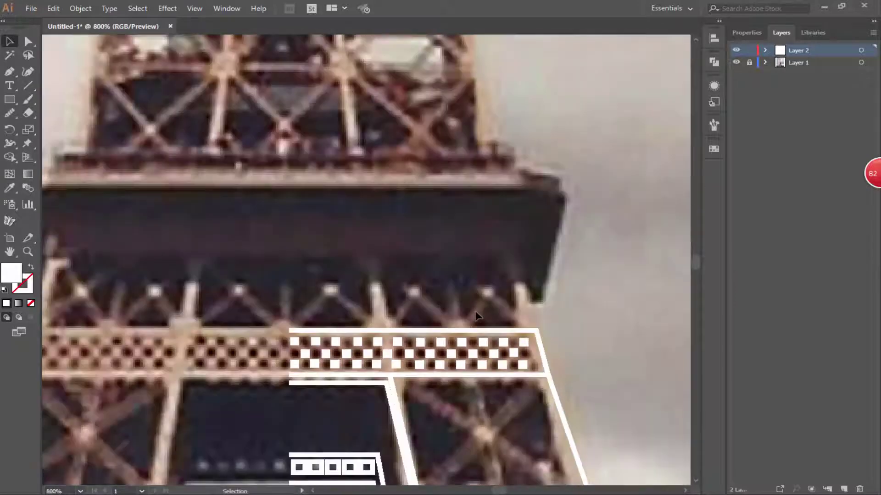
pyautogui.scroll(-1, 476, 315)
pyautogui.click(340, 349)
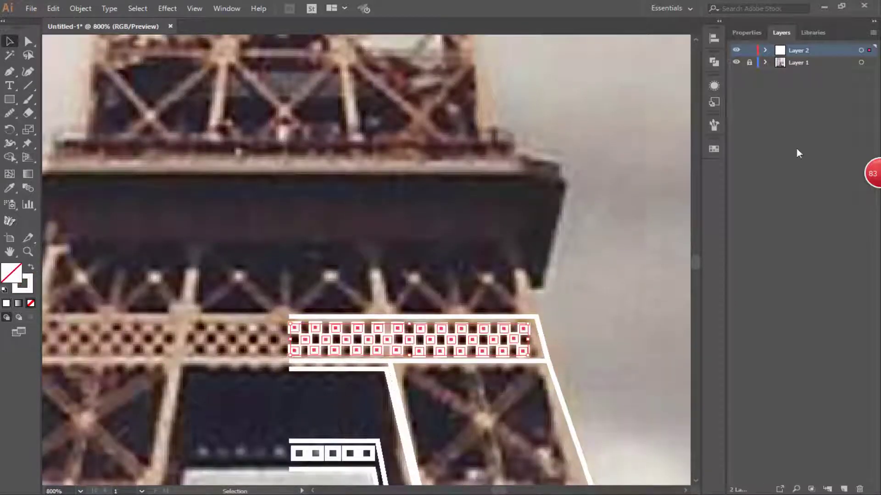
pyautogui.click(747, 33)
pyautogui.click(782, 173)
pyautogui.hotkey('ctrl', 'shift', 'a')
# Start a line along the deck's left edge, then undo the misplaced line
pyautogui.press('p')
pyautogui.scroll(4, 312, 207)
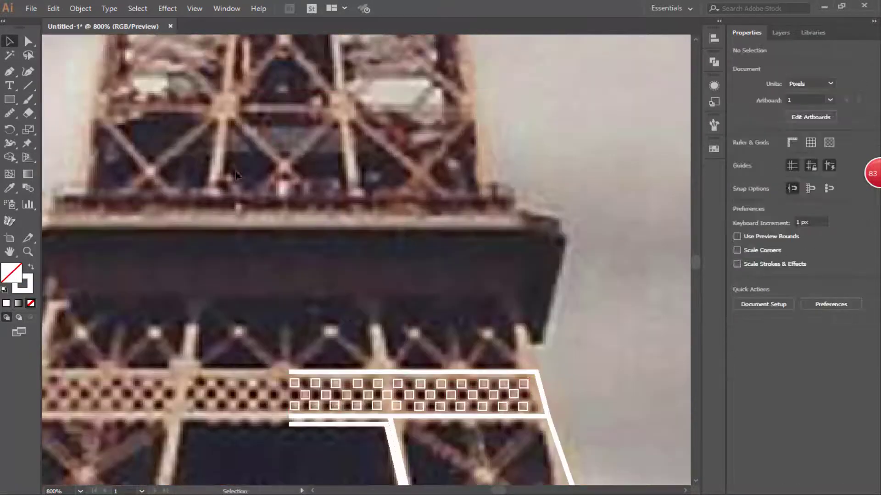
pyautogui.click(281, 287)
pyautogui.click(518, 285)
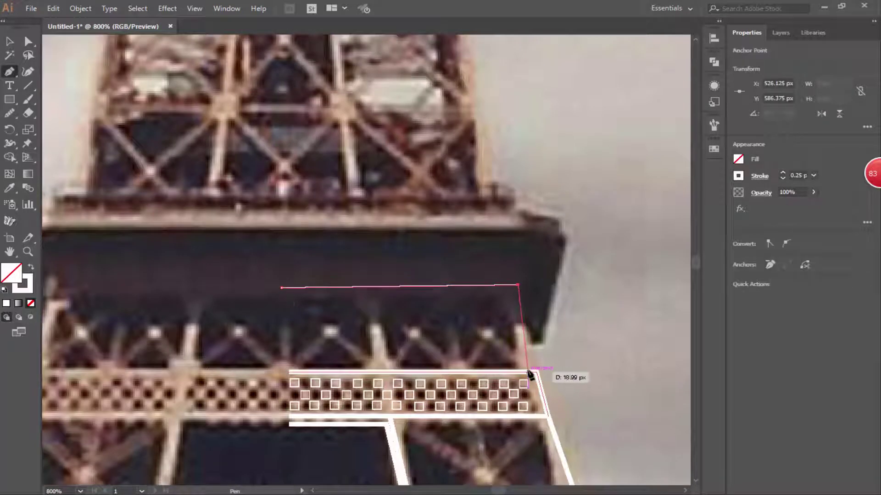
pyautogui.hotkey('ctrl', 'z')
pyautogui.hotkey('ctrl', 'z')
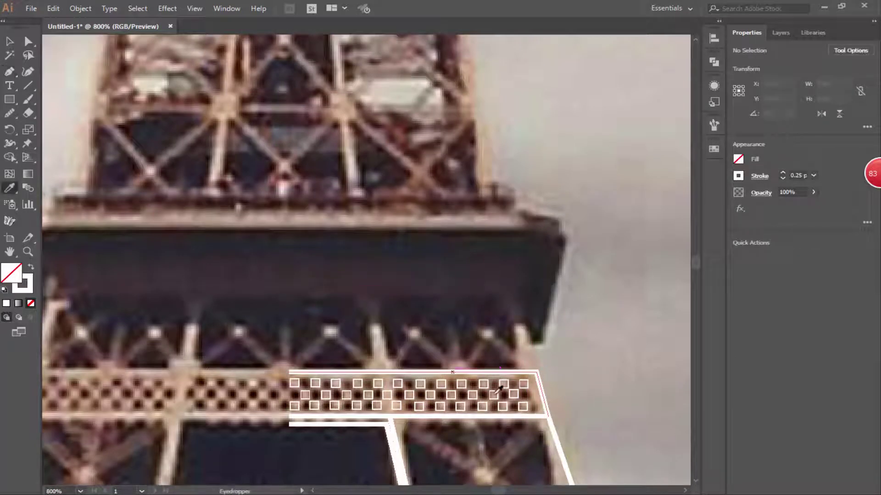
# Outline the deck's top, right side and bottom with a white path
pyautogui.click(289, 294)
pyautogui.click(517, 293)
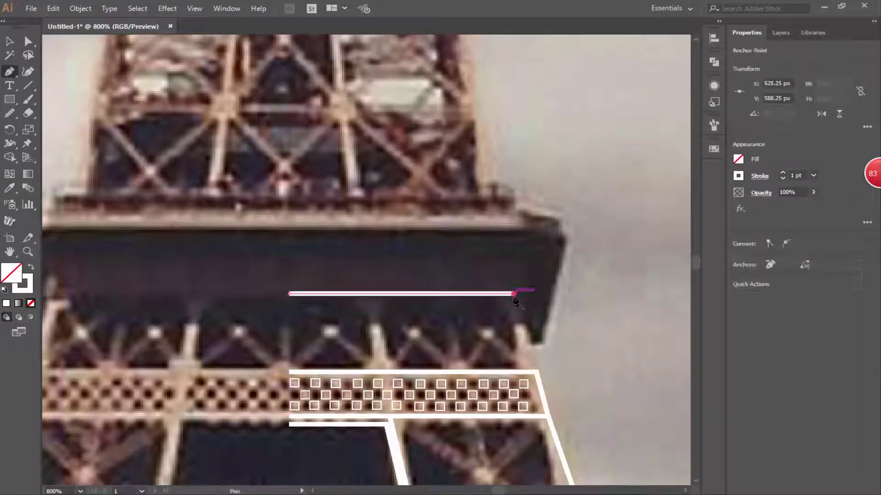
pyautogui.click(531, 371)
pyautogui.click(289, 371)
pyautogui.press('v')
# Trace the deck's stepped upper edge and outer right ledge
pyautogui.press('p')
pyautogui.click(285, 251)
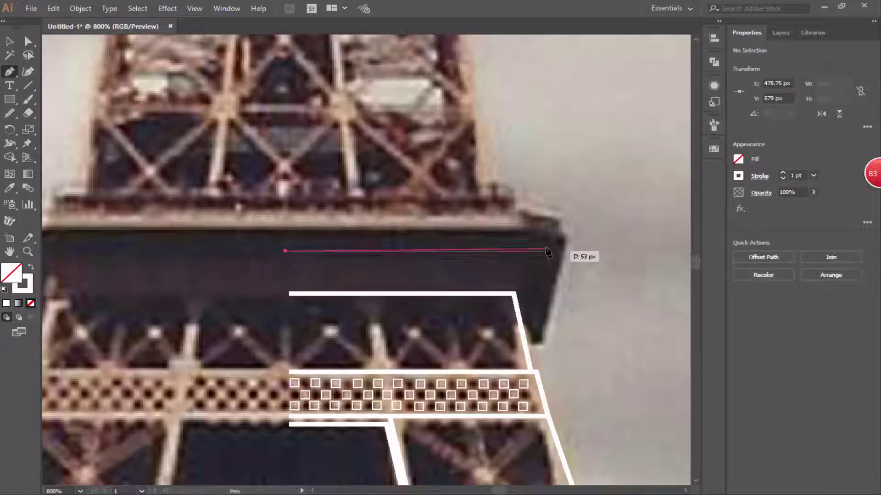
pyautogui.click(548, 251)
pyautogui.click(531, 321)
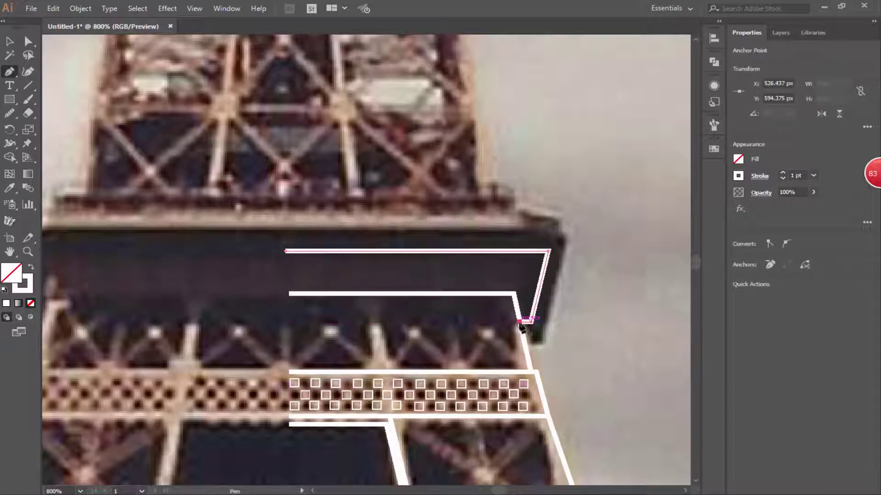
pyautogui.click(526, 346)
pyautogui.click(544, 345)
pyautogui.click(543, 323)
pyautogui.click(566, 235)
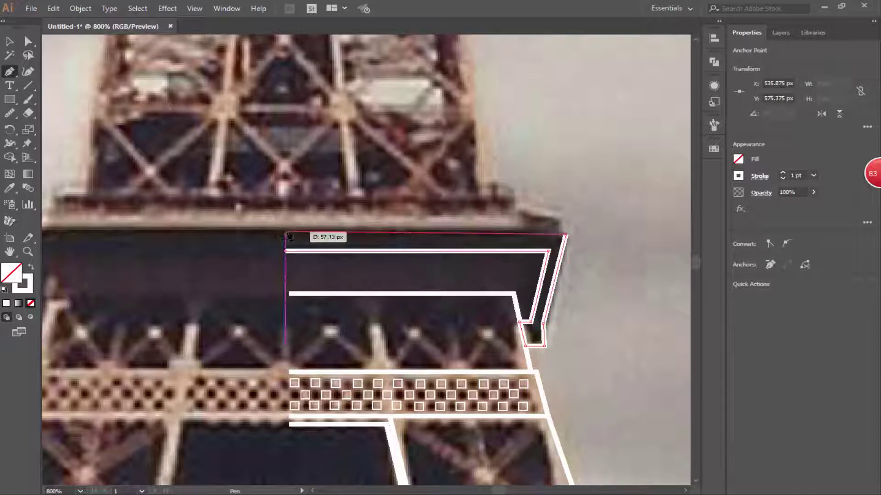
pyautogui.click(285, 232)
pyautogui.press('v')
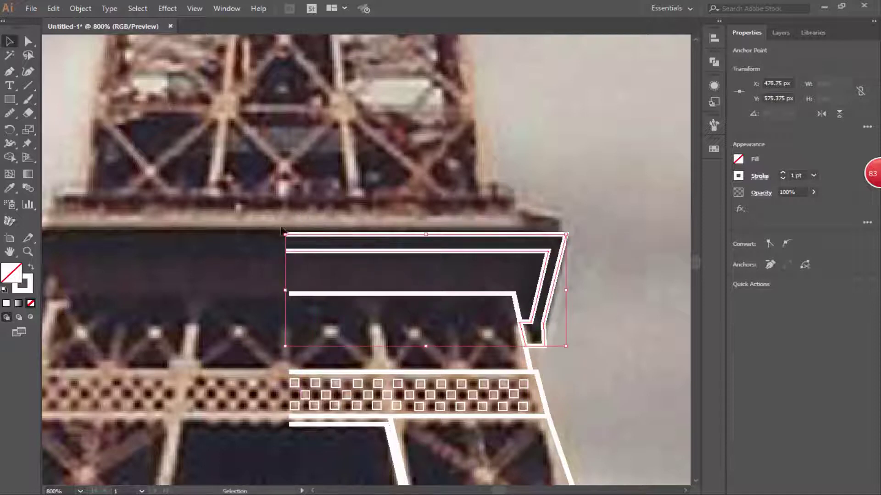
# Outline the deck's upper rim as a closed path
pyautogui.press('p')
pyautogui.click(285, 226)
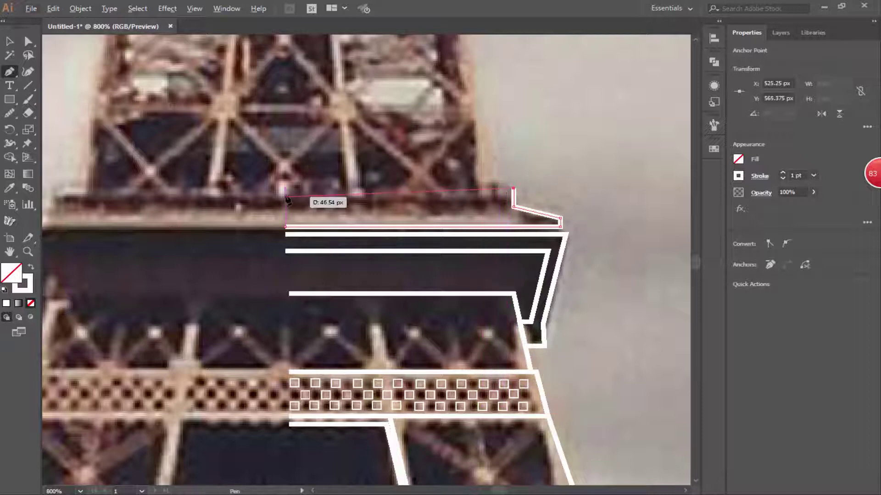
pyautogui.click(514, 199)
pyautogui.click(285, 198)
pyautogui.click(285, 227)
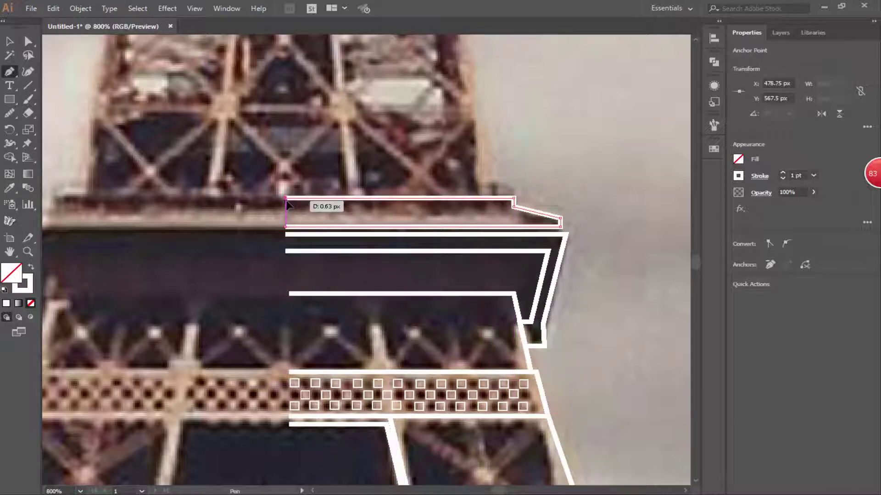
# Close the truss box's left side and add two vertical dividers forming three panels
pyautogui.press('v')
pyautogui.moveTo(290, 293); pyautogui.dragTo(289, 371)
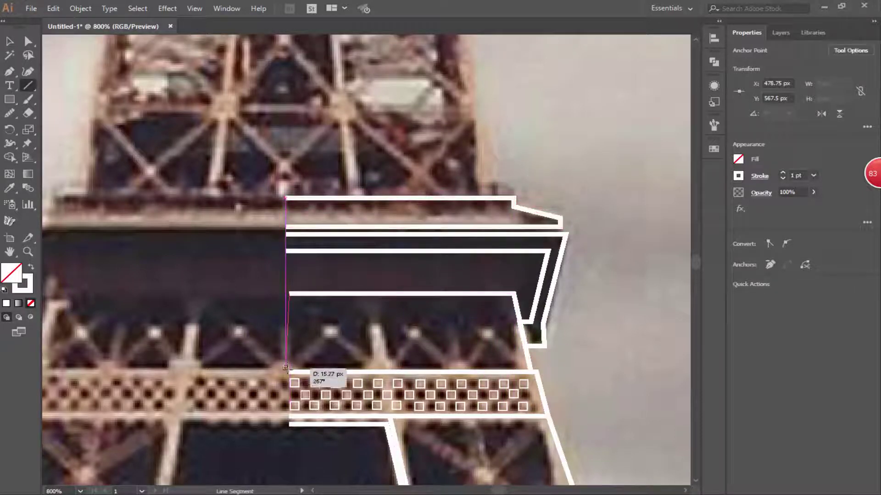
pyautogui.moveTo(378, 294); pyautogui.dragTo(392, 371)
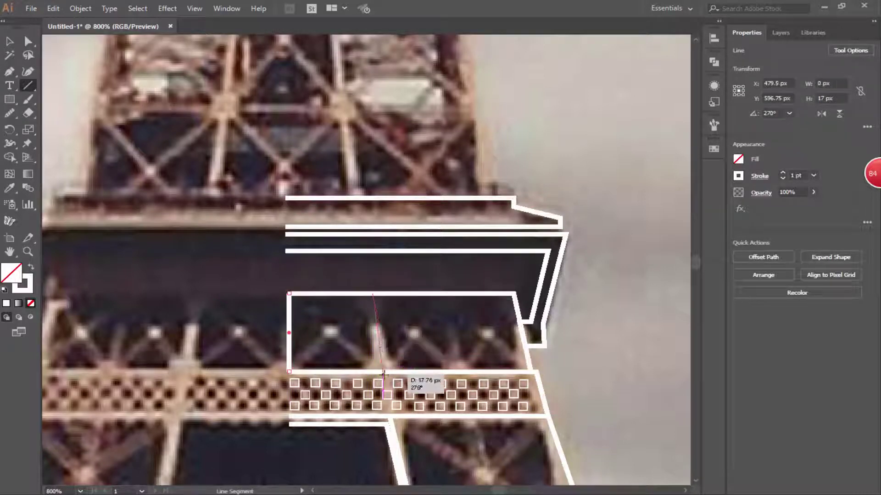
pyautogui.moveTo(447, 293); pyautogui.dragTo(461, 371)
# Draw crossing diagonals in the right, middle and left panels to form X braces
pyautogui.moveTo(514, 294); pyautogui.dragTo(461, 370)
pyautogui.moveTo(531, 372); pyautogui.dragTo(449, 294)
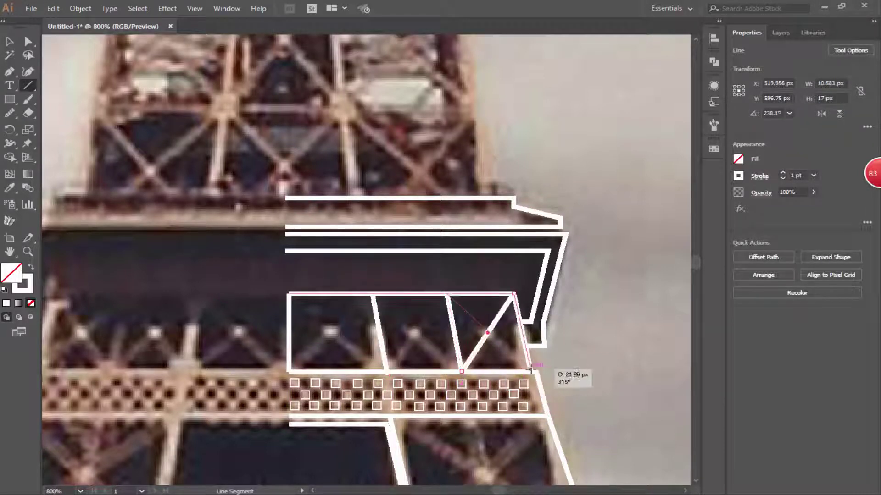
pyautogui.moveTo(388, 371); pyautogui.dragTo(447, 294)
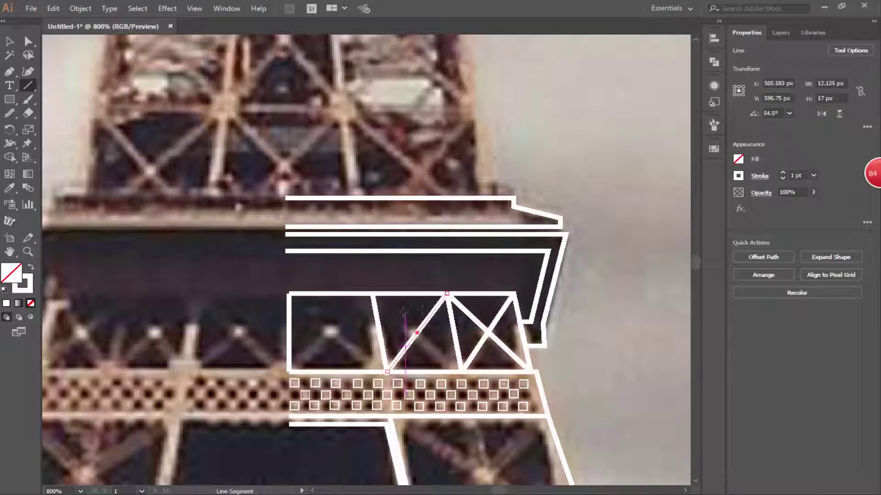
pyautogui.moveTo(373, 294); pyautogui.dragTo(461, 371)
pyautogui.moveTo(290, 369); pyautogui.dragTo(373, 295)
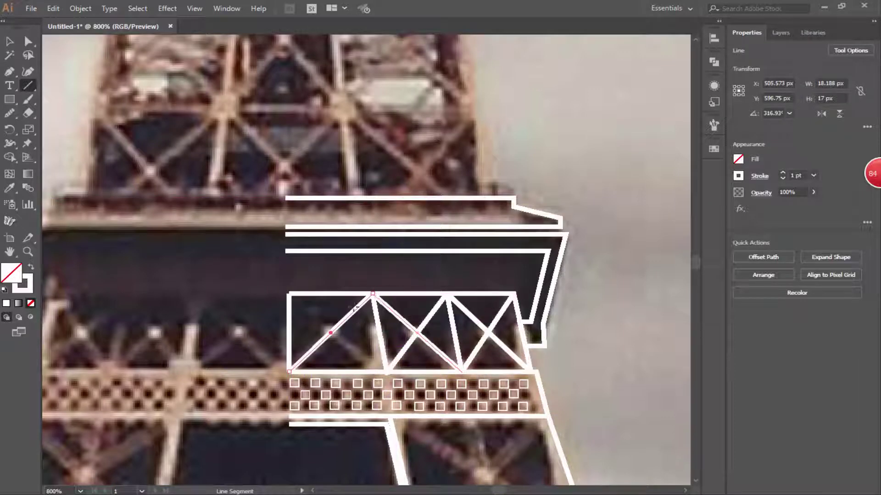
pyautogui.moveTo(289, 294); pyautogui.dragTo(388, 370)
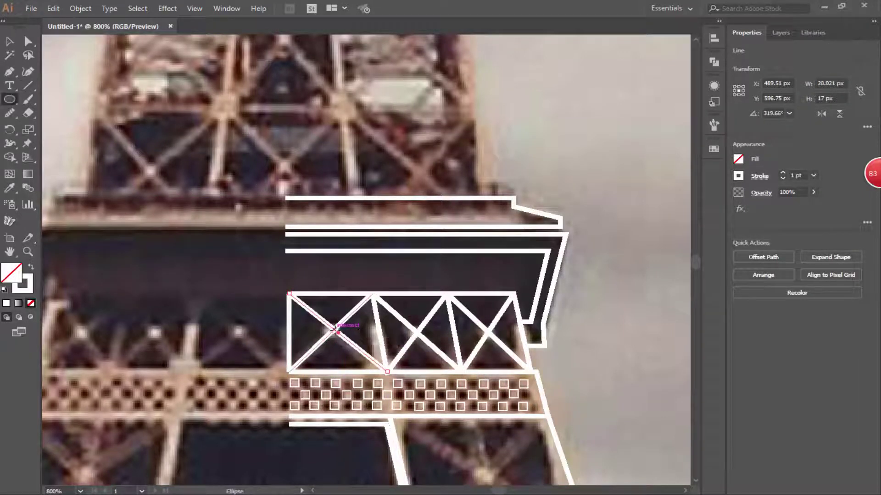
# Place a small circle at each of the three X crossings, restoring white outline with no fill
pyautogui.moveTo(333, 329)
pyautogui.mouseDown()
pyautogui.moveTo(351, 347)
pyautogui.moveTo(335, 329)
pyautogui.moveTo(490, 330)
pyautogui.mouseUp()
pyautogui.click(572, 360)
pyautogui.hotkey('shift', 'x')
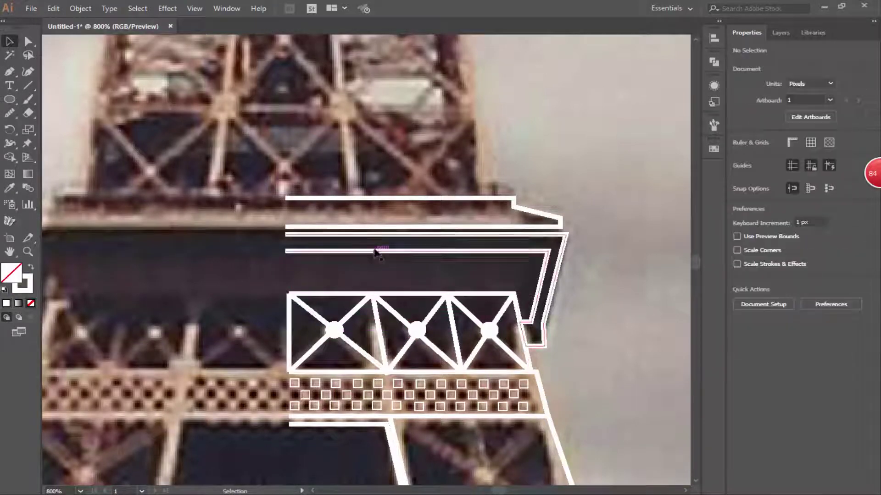
# Start a stray path up the tower's middle and delete it
pyautogui.scroll(3, 371, 278)
pyautogui.scroll(-2, 372, 278)
pyautogui.scroll(1, 459, 252)
pyautogui.press('p')
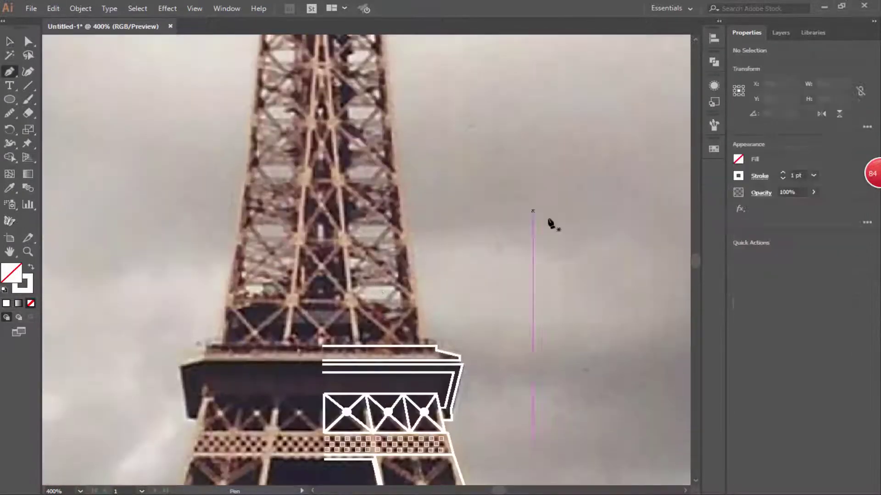
pyautogui.click(358, 346)
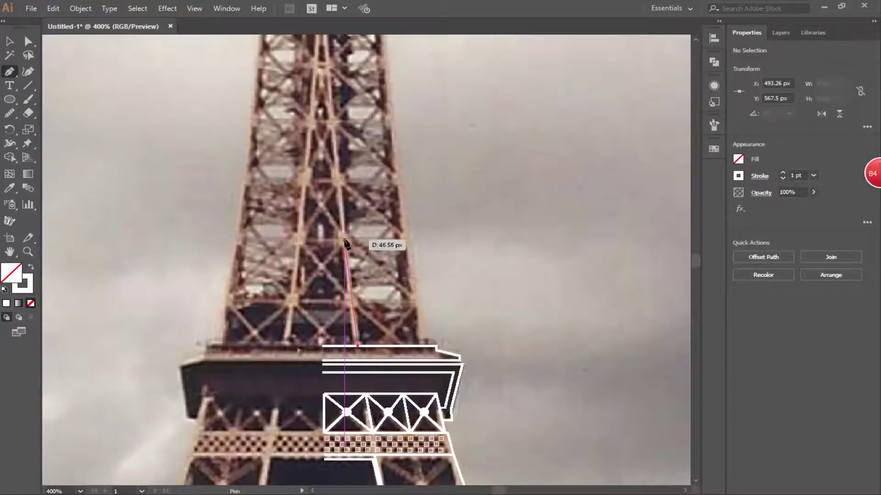
pyautogui.click(350, 301)
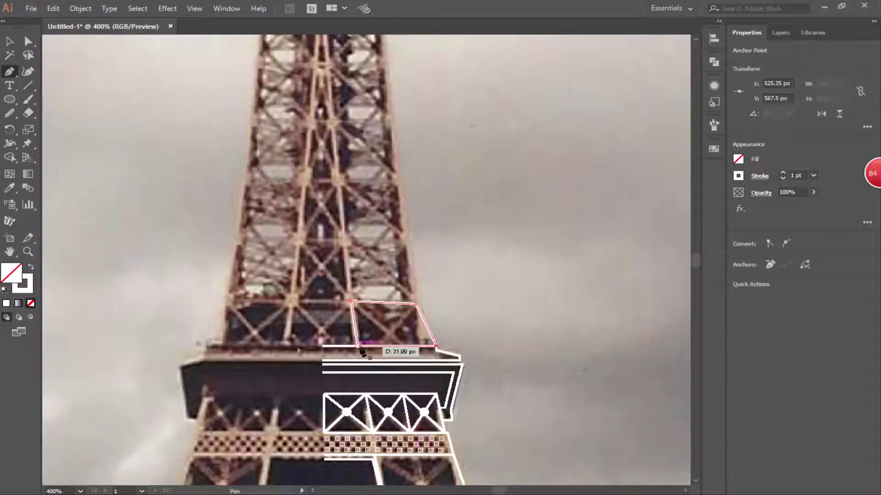
pyautogui.press('Delete')
pyautogui.scroll(-1, 431, 340)
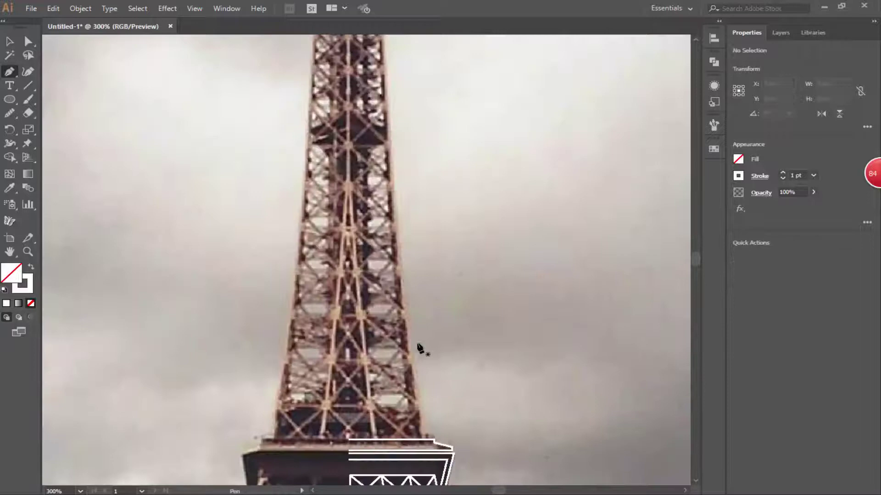
# Trace the tower's right edge from the platform up to the summit deck corners
pyautogui.click(426, 439)
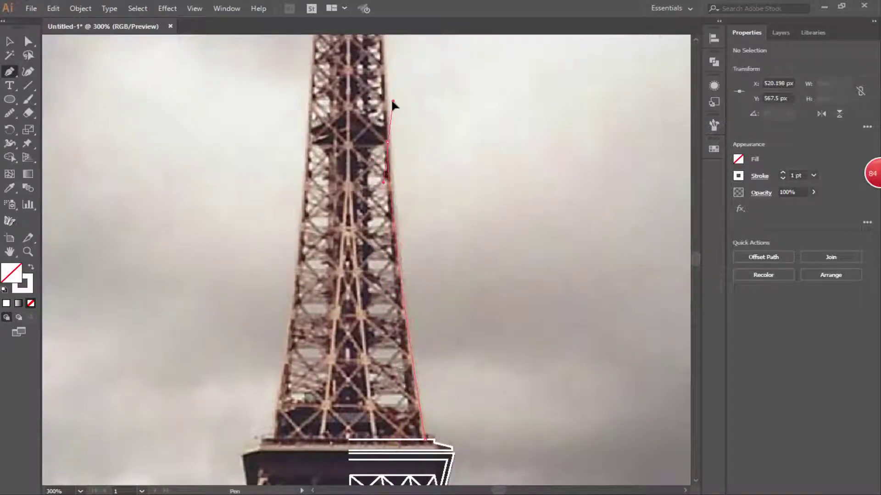
pyautogui.click(389, 64)
pyautogui.scroll(3, 389, 145)
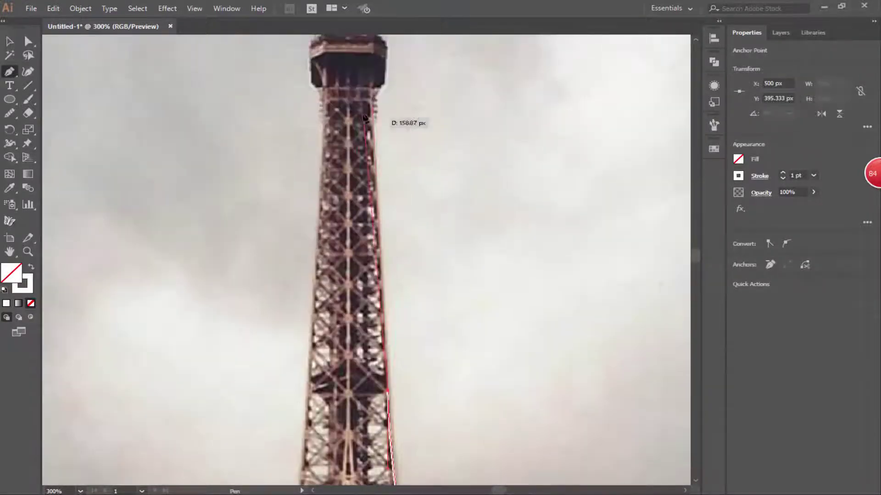
pyautogui.click(372, 101)
pyautogui.scroll(1, 374, 105)
pyautogui.click(385, 150)
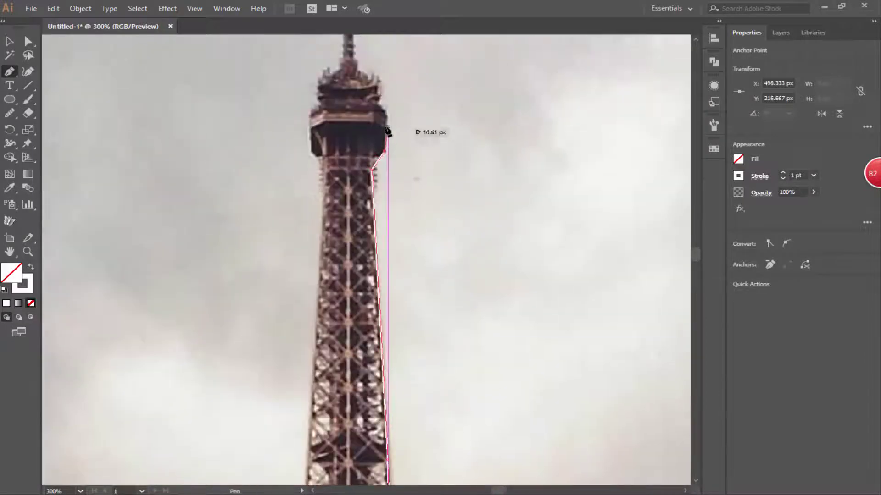
pyautogui.click(388, 116)
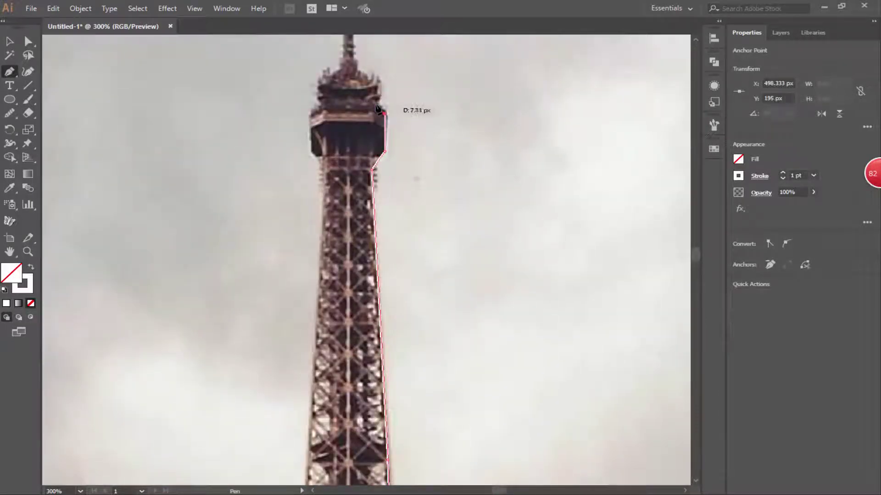
# Continue the outline around the summit structure and up to the spire tip
pyautogui.scroll(2, 383, 100)
pyautogui.scroll(2, 380, 114)
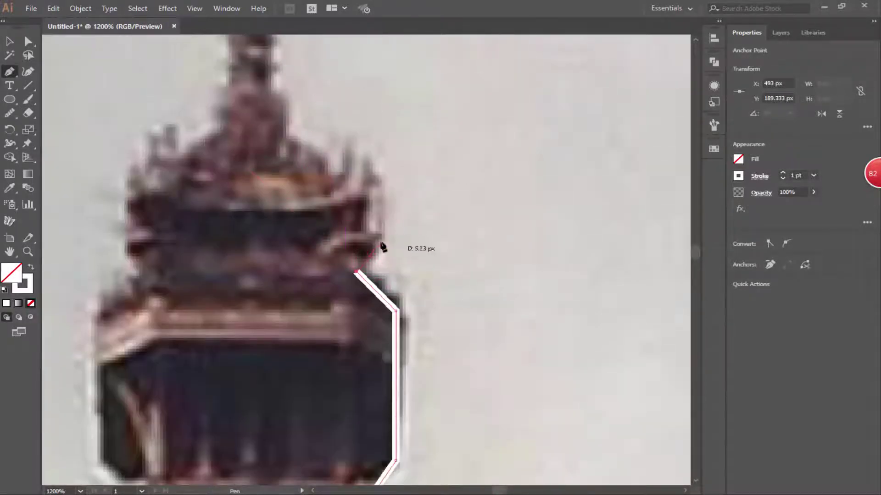
pyautogui.click(345, 169)
pyautogui.moveTo(290, 123); pyautogui.dragTo(239, 116)
pyautogui.scroll(2, 293, 114)
pyautogui.scroll(1, 284, 88)
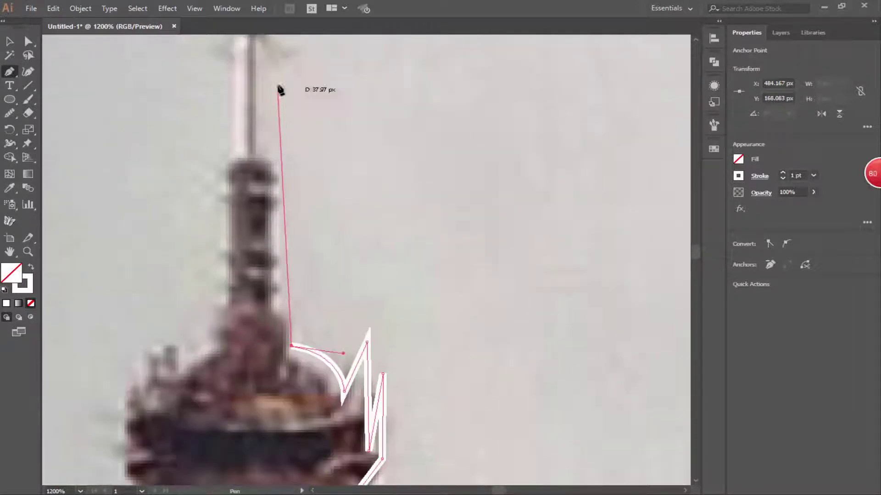
pyautogui.scroll(2, 277, 128)
pyautogui.click(274, 267)
pyautogui.click(263, 267)
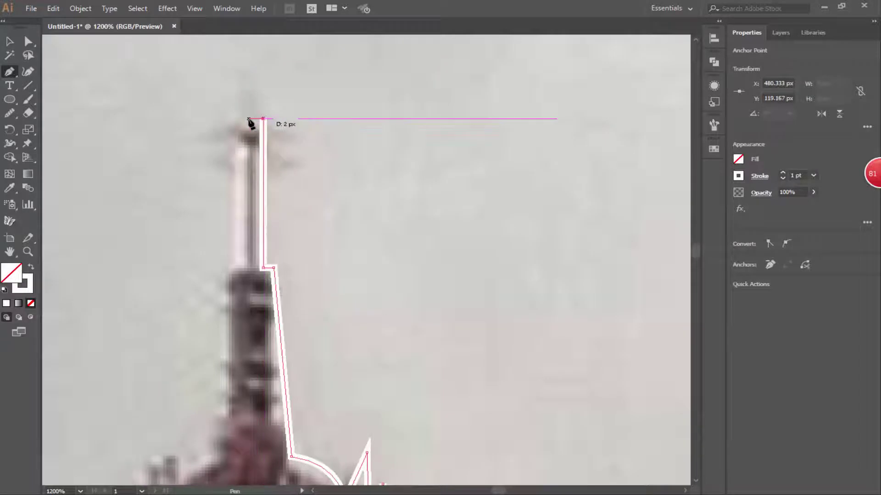
pyautogui.click(256, 120)
pyautogui.scroll(-4, 248, 118)
pyautogui.keyDown('ctrl'); pyautogui.click(387, 332); pyautogui.keyUp('ctrl')
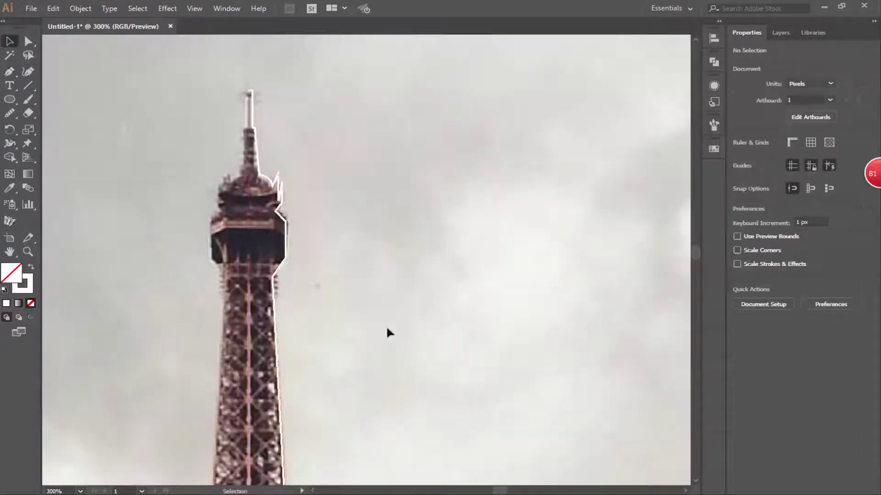
# Round the summit zigzag tip by lowering it, making it smooth and dragging its handle
pyautogui.click(284, 198)
pyautogui.press('a')
pyautogui.scroll(6, 290, 196)
pyautogui.click(389, 160)
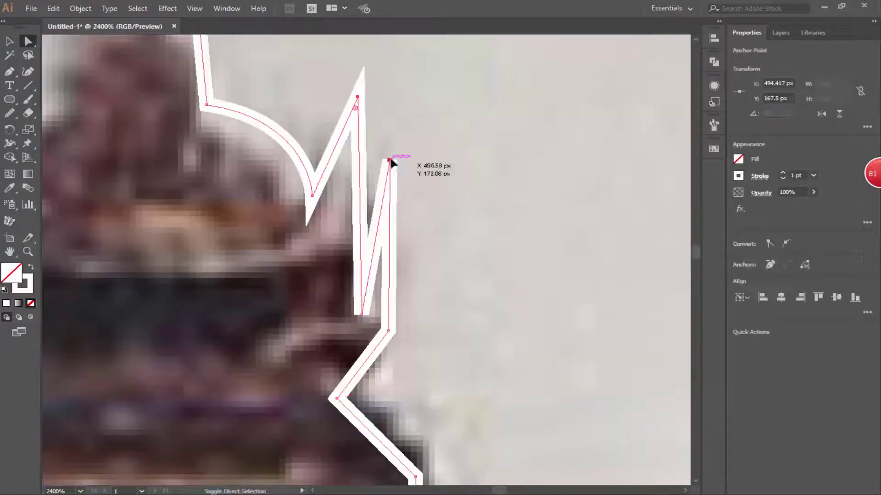
pyautogui.moveTo(360, 118); pyautogui.dragTo(352, 122)
pyautogui.click(786, 243)
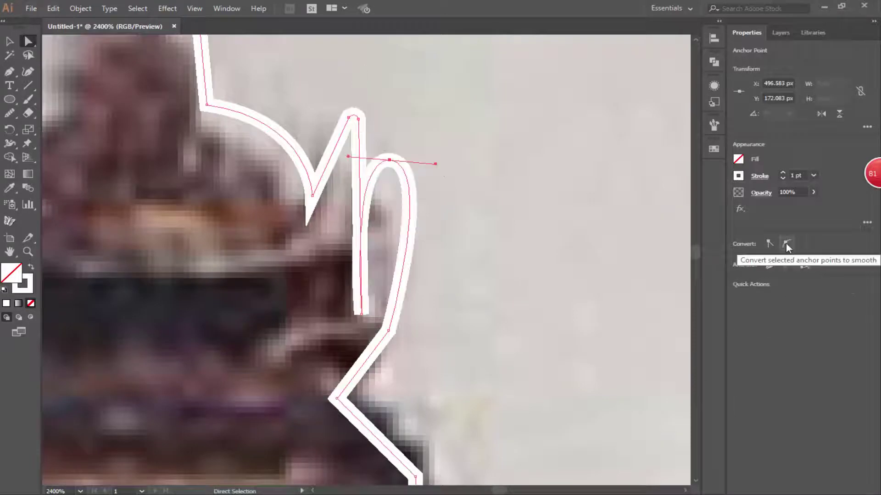
pyautogui.moveTo(436, 165); pyautogui.dragTo(377, 163)
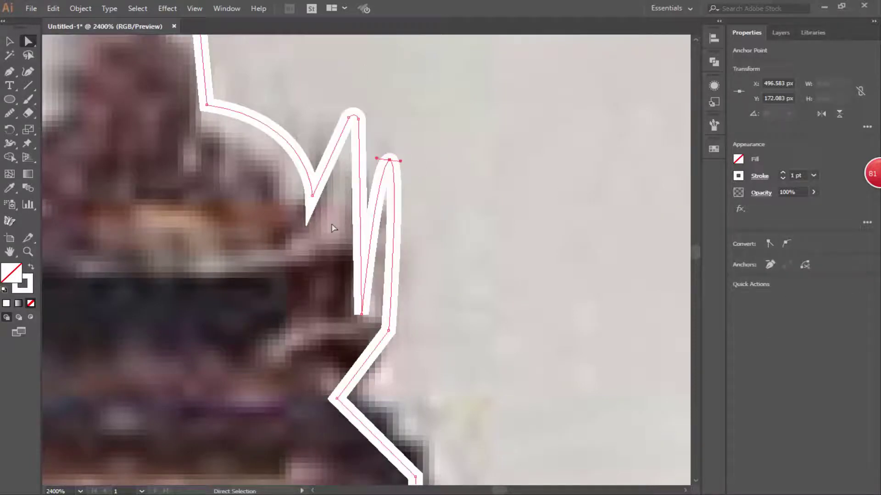
pyautogui.scroll(-6, 337, 241)
# Trace a pen path from the platform up along the inner edge of the right tower leg
pyautogui.scroll(-3, 342, 305)
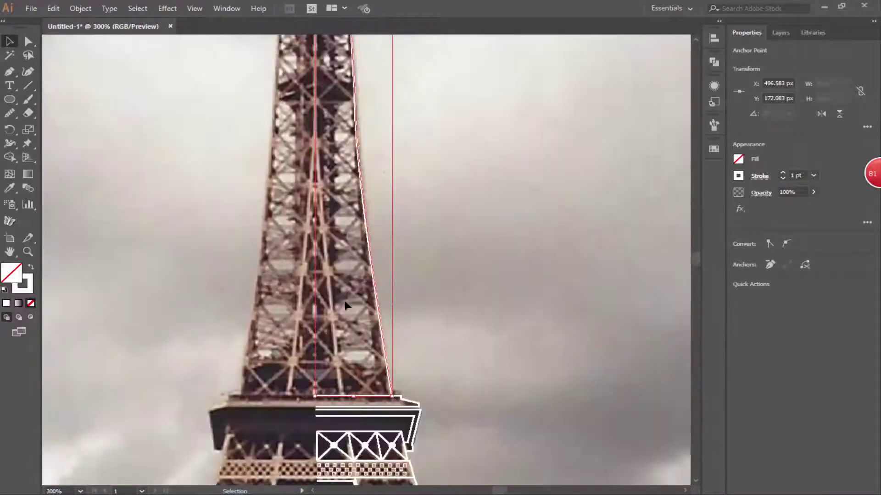
pyautogui.press('p')
pyautogui.scroll(10, 342, 183)
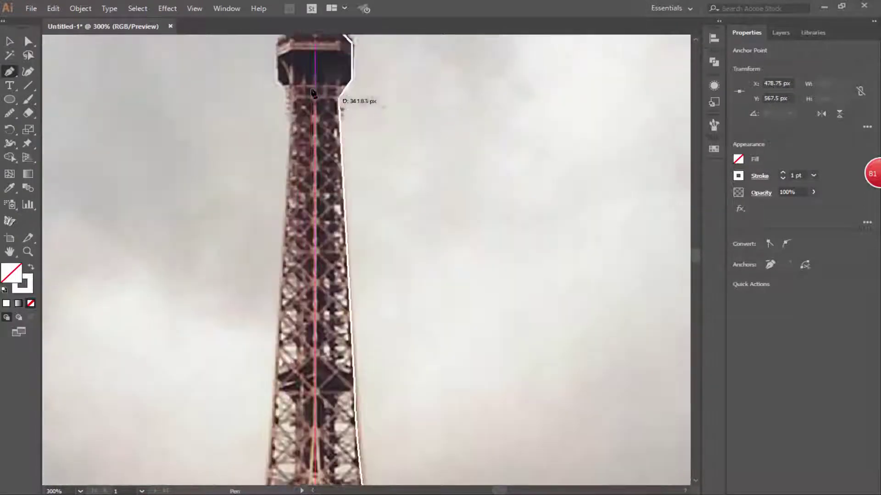
pyautogui.scroll(5, 344, 92)
pyautogui.scroll(5, 331, 85)
pyautogui.scroll(2, 387, 368)
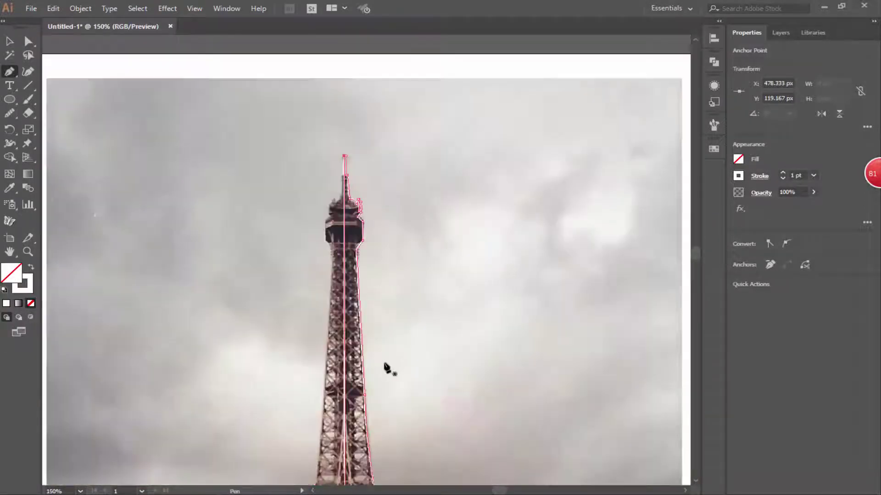
pyautogui.scroll(-5, 387, 368)
pyautogui.scroll(5, 207, 197)
pyautogui.scroll(3, 207, 196)
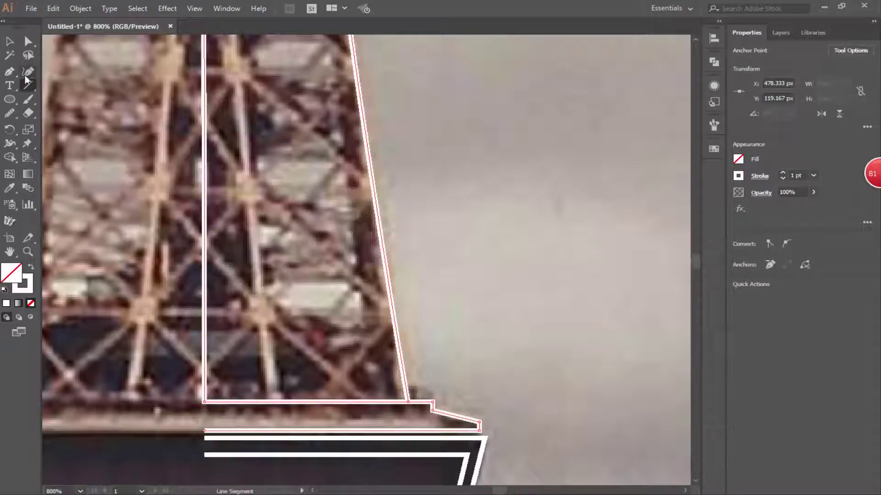
pyautogui.click(274, 403)
pyautogui.click(235, 68)
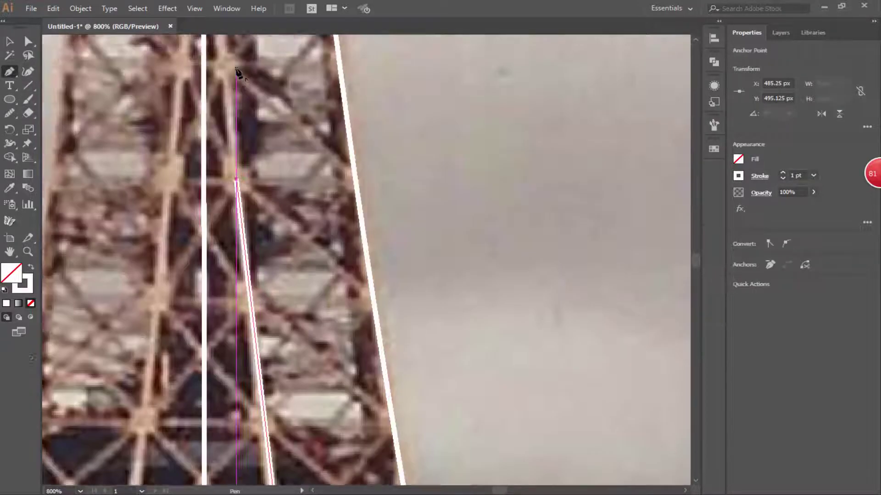
pyautogui.scroll(5, 227, 69)
pyautogui.scroll(5, 218, 63)
pyautogui.scroll(5, 215, 177)
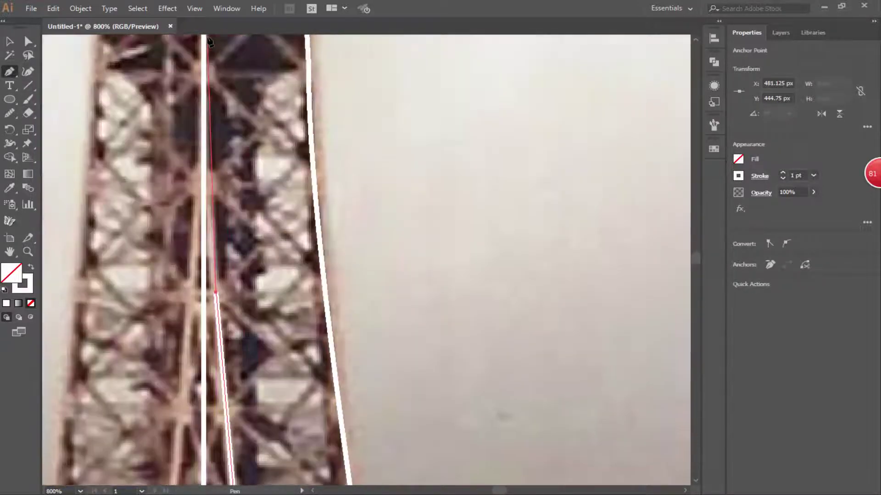
pyautogui.click(203, 176)
pyautogui.press('v')
# Draw an X-brace and horizontal crossbar in the lowest panel above the platform
pyautogui.scroll(-5, 307, 419)
pyautogui.scroll(4, 349, 317)
pyautogui.scroll(1, 349, 316)
pyautogui.press('\\')
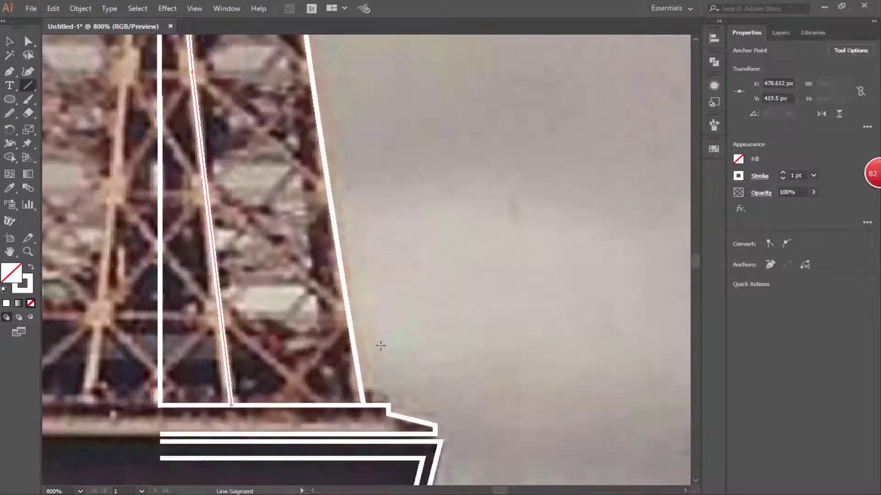
pyautogui.moveTo(348, 316); pyautogui.dragTo(272, 405)
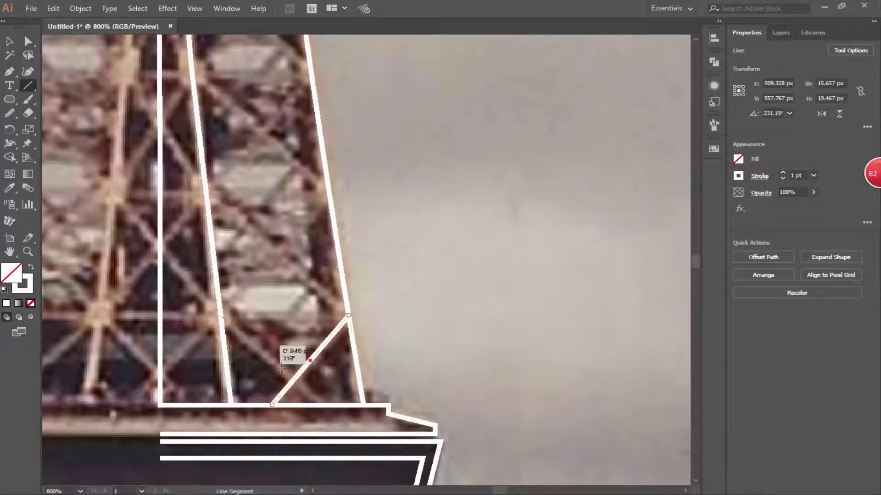
pyautogui.moveTo(221, 316); pyautogui.dragTo(325, 405)
pyautogui.moveTo(349, 316); pyautogui.dragTo(221, 315)
# Add a horizontal rung across the leg with diagonal and near-vertical braces in the panel below
pyautogui.scroll(2, 274, 278)
pyautogui.moveTo(206, 234); pyautogui.dragTo(329, 234)
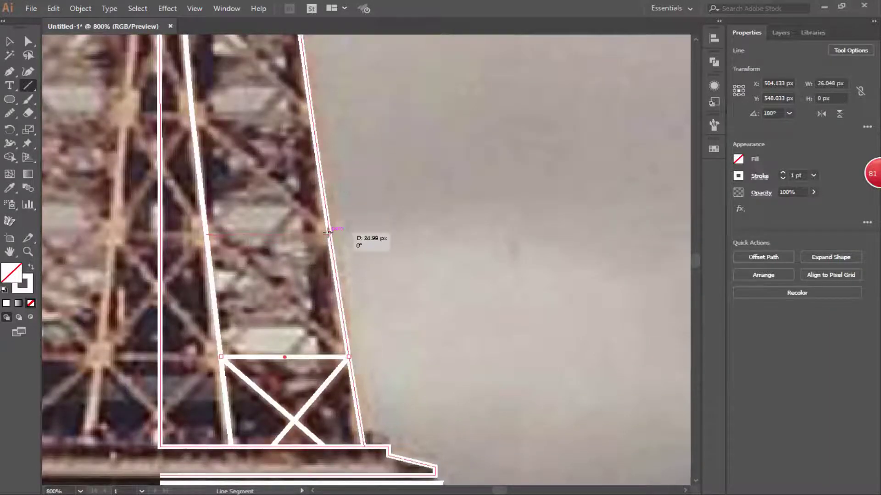
pyautogui.moveTo(207, 234); pyautogui.dragTo(349, 356)
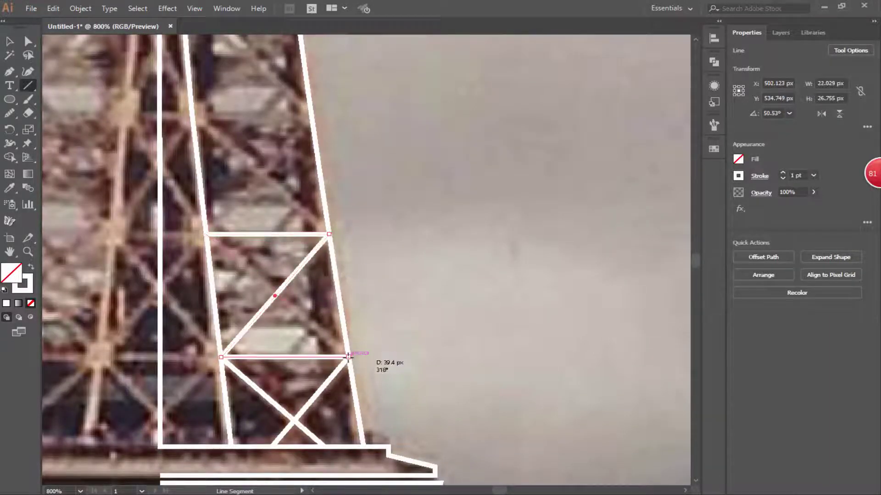
pyautogui.scroll(3, 314, 325)
pyautogui.moveTo(291, 423); pyautogui.dragTo(292, 422)
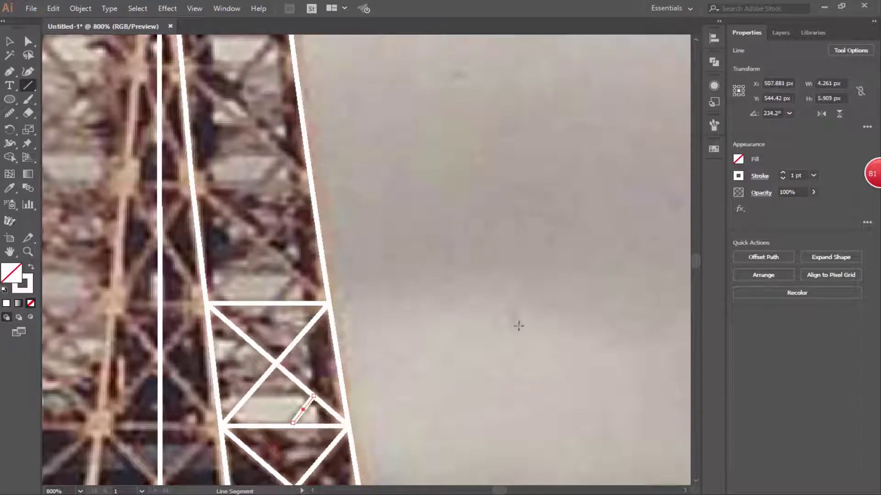
pyautogui.moveTo(309, 324); pyautogui.dragTo(318, 427)
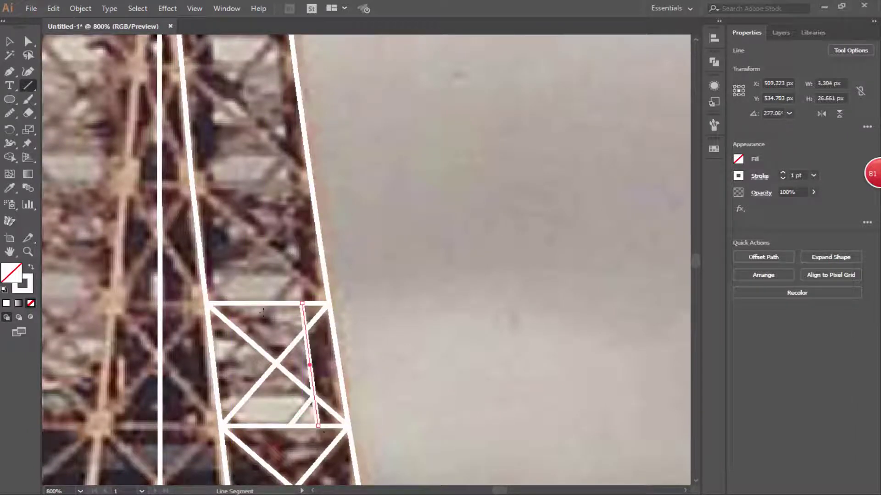
pyautogui.moveTo(271, 303); pyautogui.dragTo(215, 371)
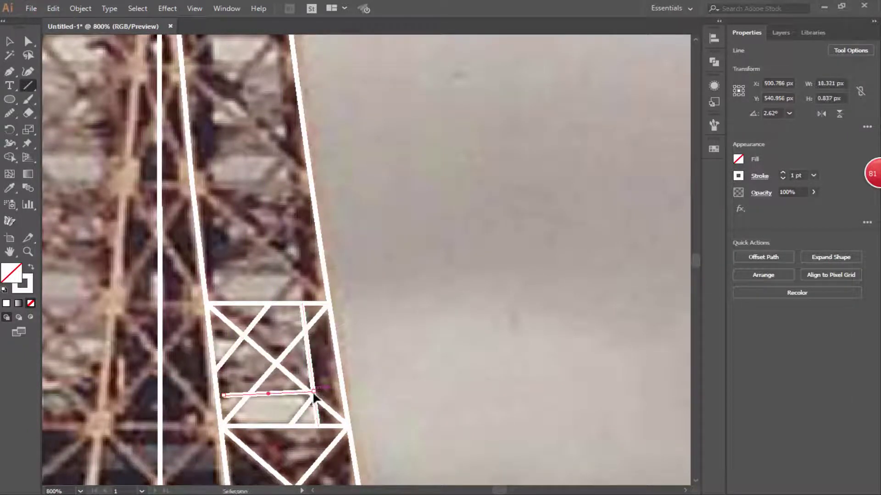
# Cross two diagonals into an X-brace, add two rungs, and start the next panel's diagonal
pyautogui.scroll(3, 313, 393)
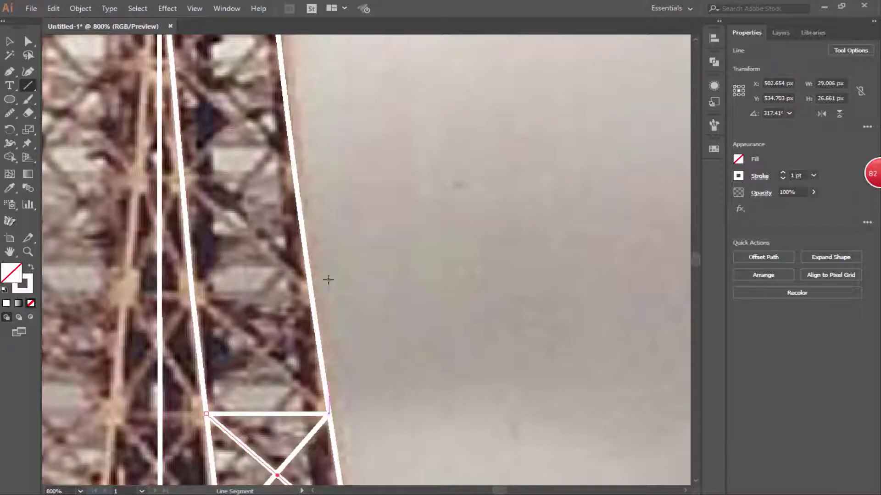
pyautogui.moveTo(311, 293); pyautogui.dragTo(207, 412)
pyautogui.moveTo(192, 293); pyautogui.dragTo(329, 414)
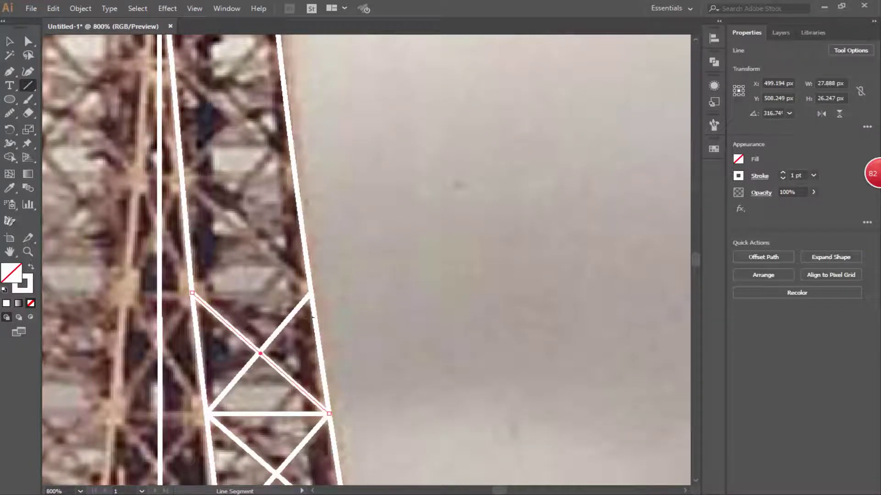
pyautogui.moveTo(193, 292); pyautogui.dragTo(309, 297)
pyautogui.moveTo(297, 173)
pyautogui.mouseDown()
pyautogui.moveTo(181, 176)
pyautogui.moveTo(308, 295)
pyautogui.moveTo(193, 293)
pyautogui.mouseUp()
pyautogui.scroll(3, 193, 293)
pyautogui.moveTo(172, 172); pyautogui.dragTo(296, 283)
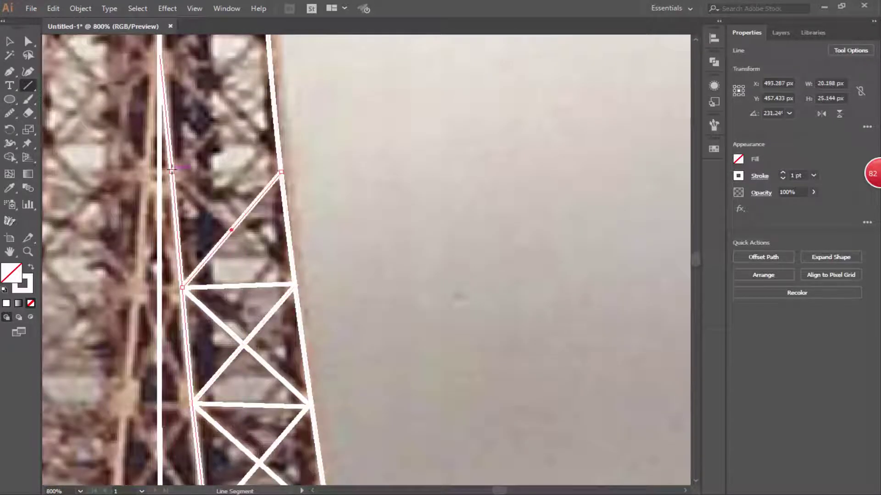
# Brace the next panels up with a rung, crossing diagonals, and another horizontal rung
pyautogui.scroll(3, 229, 207)
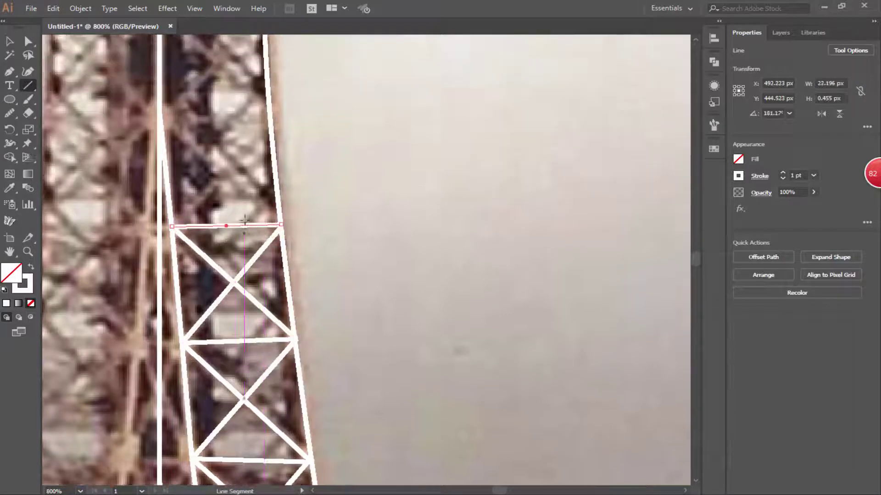
pyautogui.moveTo(271, 162); pyautogui.dragTo(160, 162)
pyautogui.moveTo(171, 267); pyautogui.dragTo(270, 162)
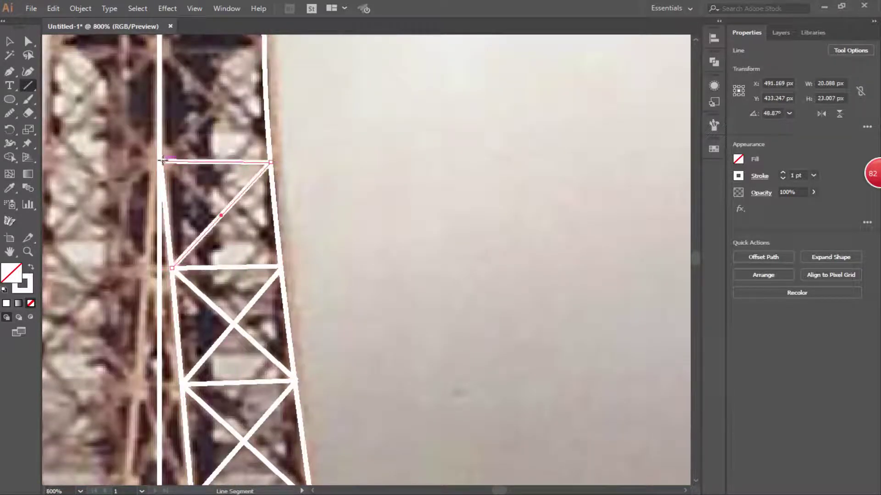
pyautogui.scroll(4, 278, 269)
pyautogui.moveTo(186, 173)
pyautogui.mouseDown()
pyautogui.moveTo(264, 172)
pyautogui.moveTo(161, 283)
pyautogui.mouseUp()
pyautogui.moveTo(270, 287); pyautogui.dragTo(160, 173)
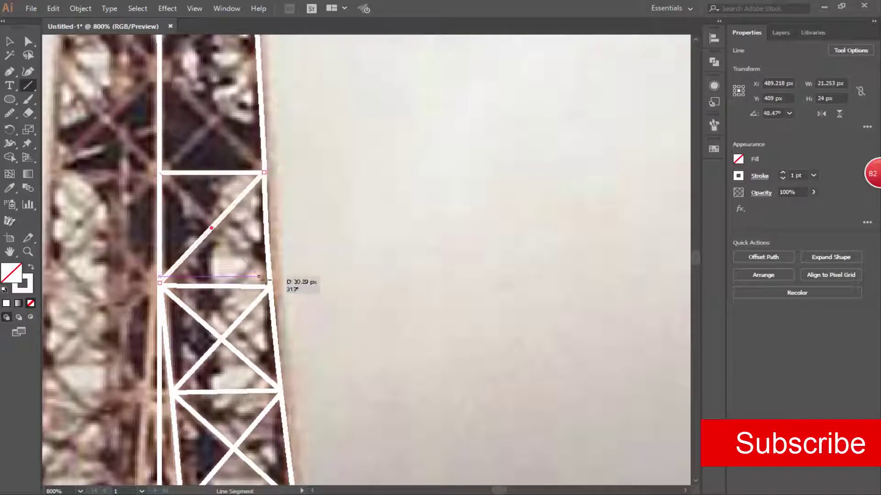
pyautogui.scroll(2, 204, 284)
pyautogui.scroll(3, 204, 284)
pyautogui.moveTo(160, 220); pyautogui.dragTo(259, 220)
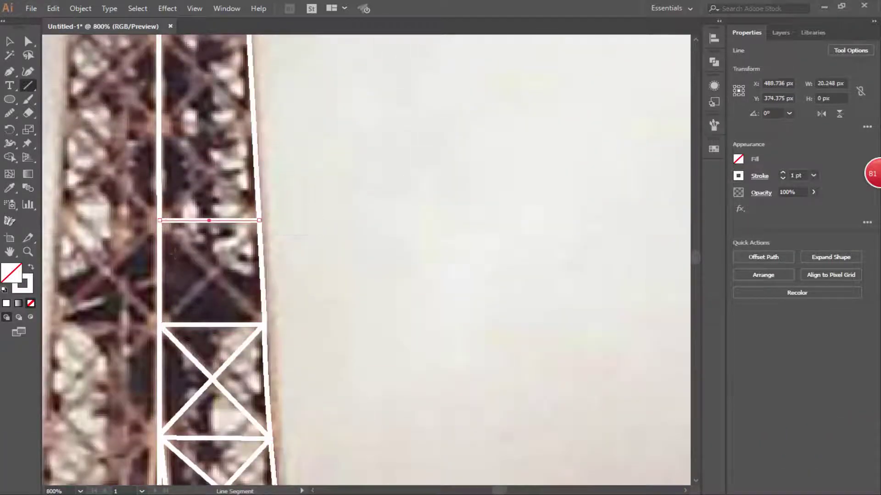
# Add crossing diagonals and a rung to form X-braced cells higher up the shaft
pyautogui.scroll(-1, 257, 221)
pyautogui.scroll(1, 257, 220)
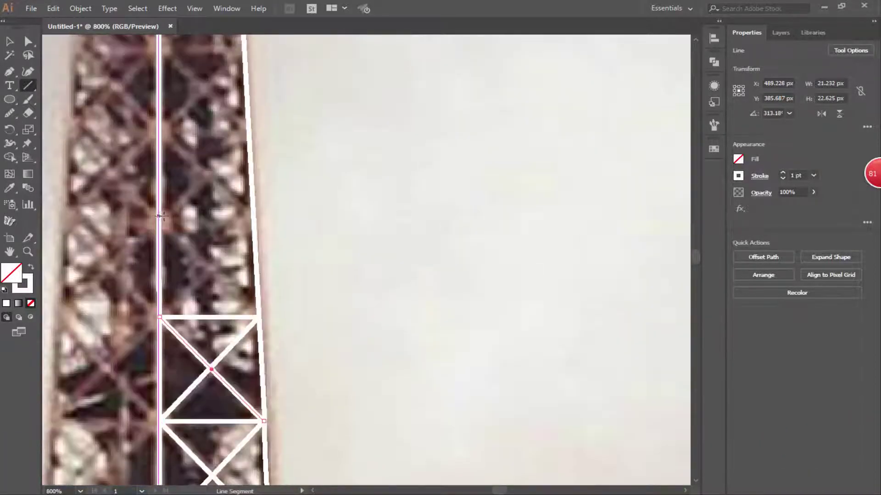
pyautogui.moveTo(253, 216); pyautogui.dragTo(160, 317)
pyautogui.moveTo(258, 316)
pyautogui.mouseDown()
pyautogui.moveTo(159, 215)
pyautogui.moveTo(248, 241)
pyautogui.moveTo(160, 326)
pyautogui.moveTo(159, 240)
pyautogui.moveTo(239, 212)
pyautogui.moveTo(160, 297)
pyautogui.mouseUp()
pyautogui.scroll(3, 159, 240)
pyautogui.scroll(2, 159, 241)
pyautogui.moveTo(160, 213); pyautogui.dragTo(249, 296)
pyautogui.scroll(2, 170, 222)
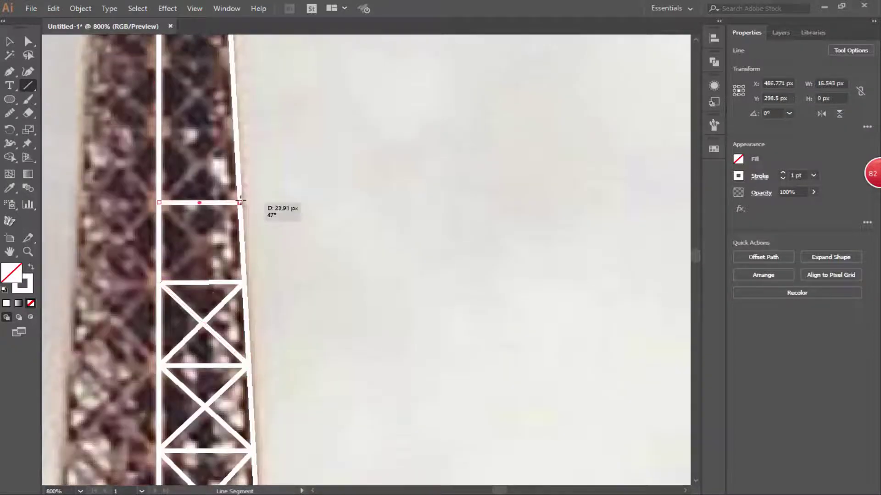
pyautogui.moveTo(239, 202); pyautogui.dragTo(238, 203)
pyautogui.moveTo(239, 202); pyautogui.dragTo(161, 282)
pyautogui.moveTo(159, 202); pyautogui.dragTo(245, 282)
# Stack three more cells, each with a horizontal rung and diagonal brace, up the narrowing shaft
pyautogui.scroll(2, 202, 243)
pyautogui.moveTo(160, 196); pyautogui.dragTo(238, 197)
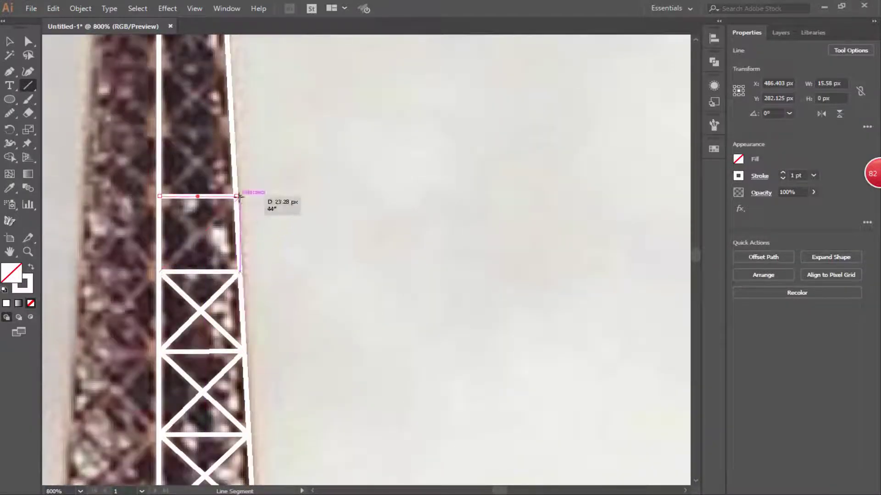
pyautogui.moveTo(159, 197); pyautogui.dragTo(239, 272)
pyautogui.scroll(2, 239, 271)
pyautogui.moveTo(159, 178); pyautogui.dragTo(232, 178)
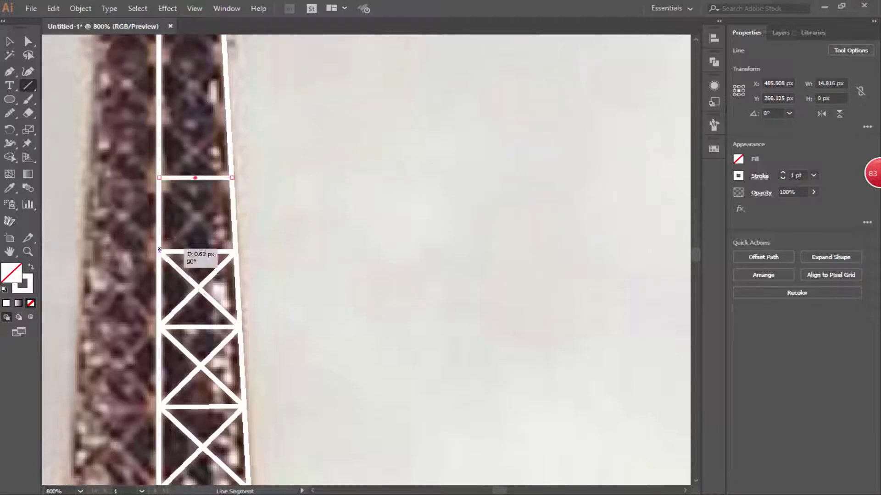
pyautogui.moveTo(159, 178); pyautogui.dragTo(233, 251)
pyautogui.scroll(3, 233, 251)
pyautogui.moveTo(159, 208)
pyautogui.mouseDown()
pyautogui.moveTo(228, 209)
pyautogui.moveTo(197, 240)
pyautogui.mouseUp()
pyautogui.moveTo(159, 209)
pyautogui.mouseDown()
pyautogui.moveTo(232, 274)
pyautogui.moveTo(217, 209)
pyautogui.mouseUp()
# Finish the top cells with a final diagonal and two rungs just below the summit deck
pyautogui.scroll(2, 232, 274)
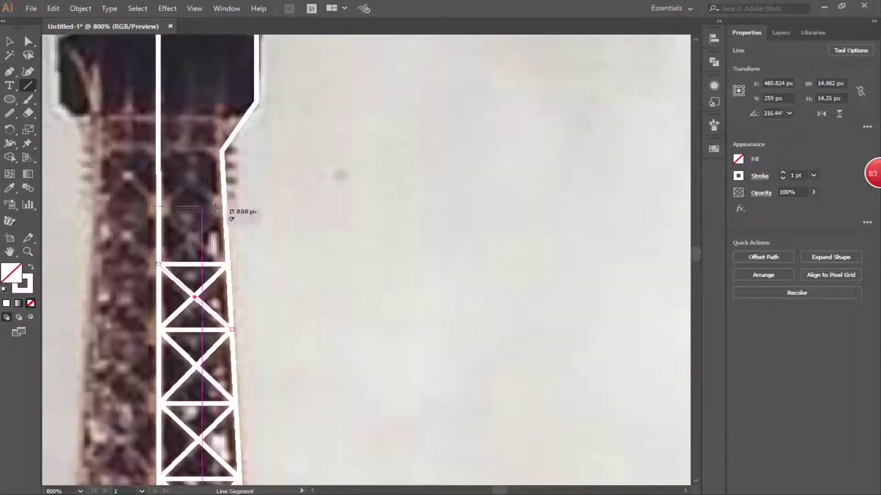
pyautogui.moveTo(159, 205); pyautogui.dragTo(225, 264)
pyautogui.scroll(2, 225, 264)
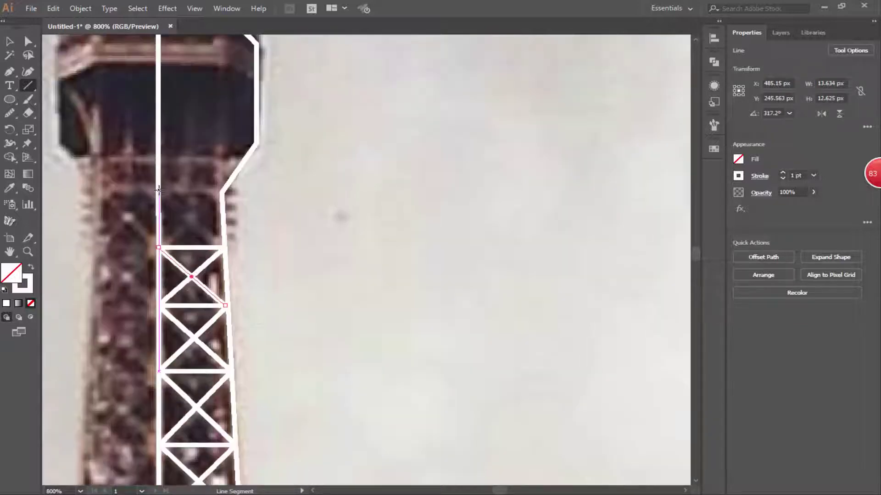
pyautogui.moveTo(160, 188); pyautogui.dragTo(224, 188)
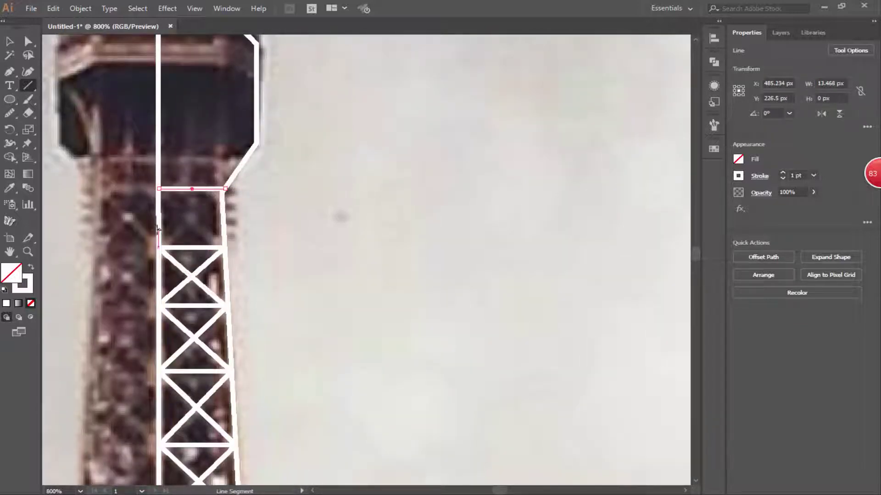
pyautogui.moveTo(224, 248); pyautogui.dragTo(224, 248)
pyautogui.scroll(2, 224, 248)
pyautogui.moveTo(159, 196); pyautogui.dragTo(249, 196)
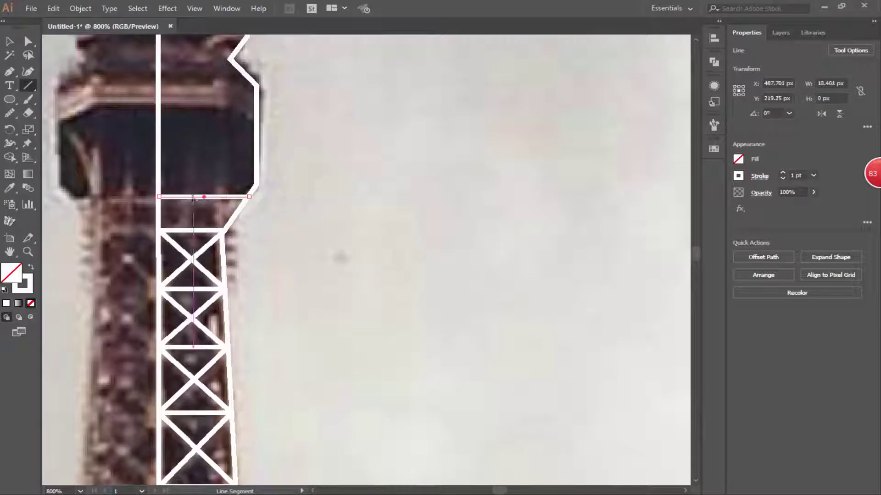
# Snap the top line onto the leg edge and draw a short railing post under the summit ledge
pyautogui.moveTo(218, 230); pyautogui.dragTo(216, 229)
pyautogui.scroll(4, 181, 239)
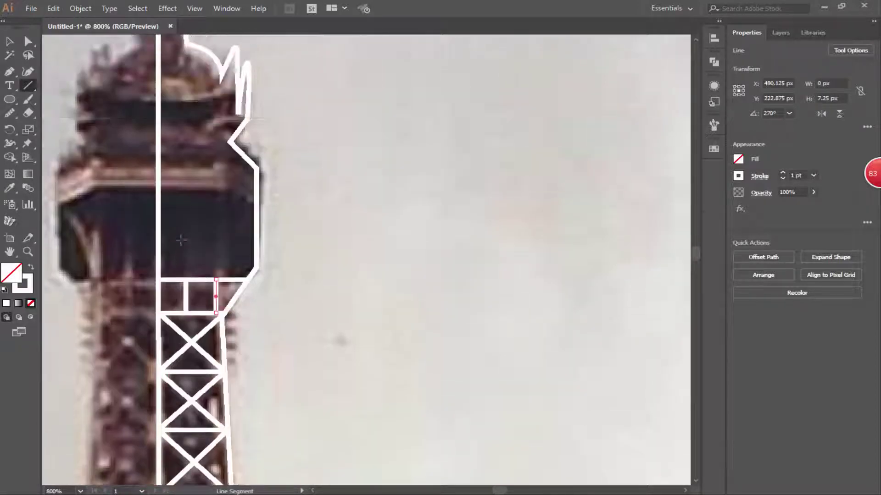
pyautogui.moveTo(163, 234); pyautogui.dragTo(159, 233)
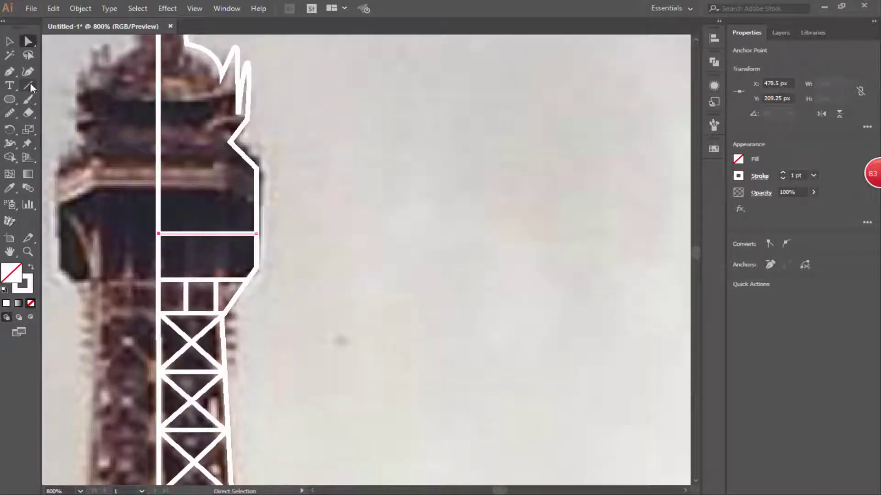
pyautogui.moveTo(170, 274); pyautogui.dragTo(177, 246)
pyautogui.press('v')
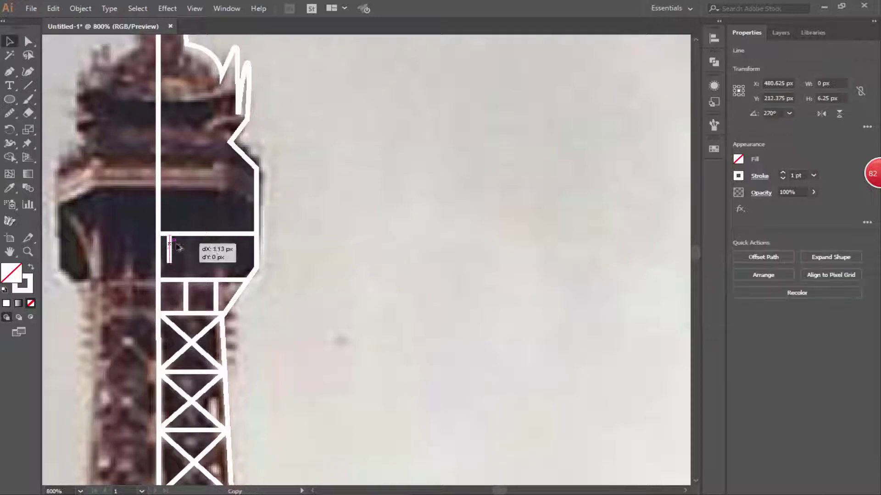
pyautogui.scroll(2, 181, 246)
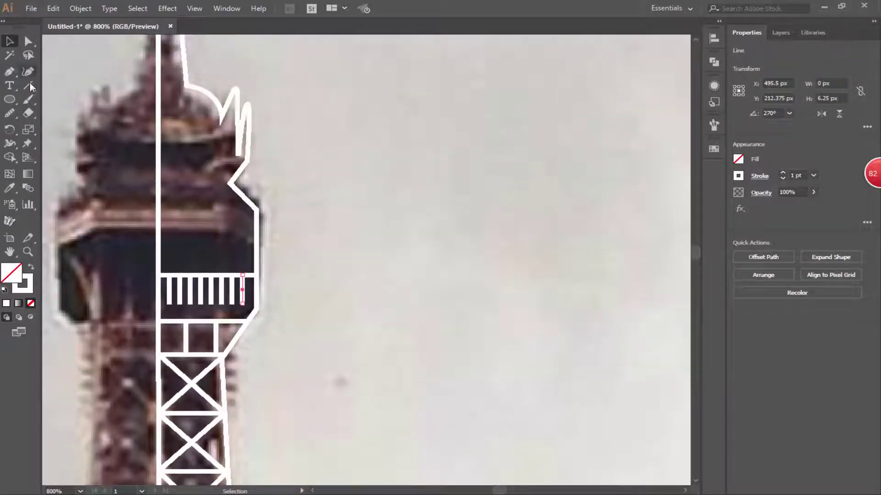
# Outline the angled summit ledge and the thin band above it
pyautogui.click(158, 229)
pyautogui.click(225, 229)
pyautogui.click(255, 244)
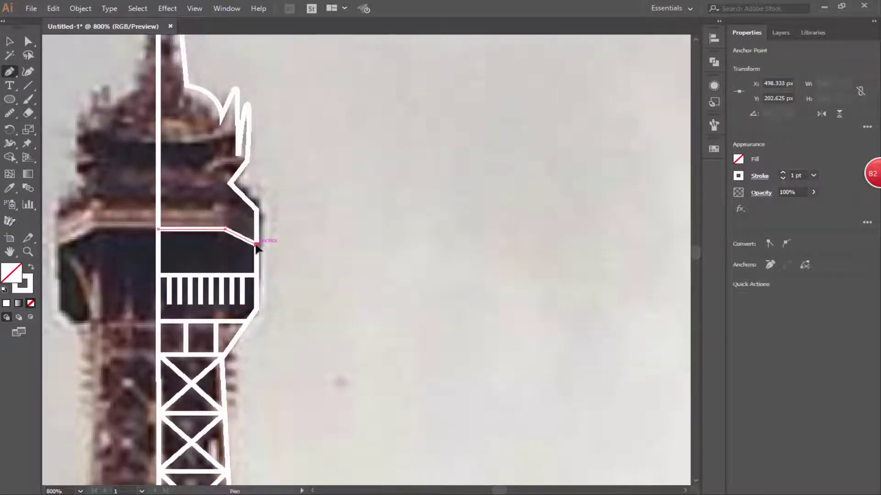
pyautogui.keyDown('ctrl'); pyautogui.click(216, 210); pyautogui.keyUp('ctrl')
pyautogui.click(158, 207)
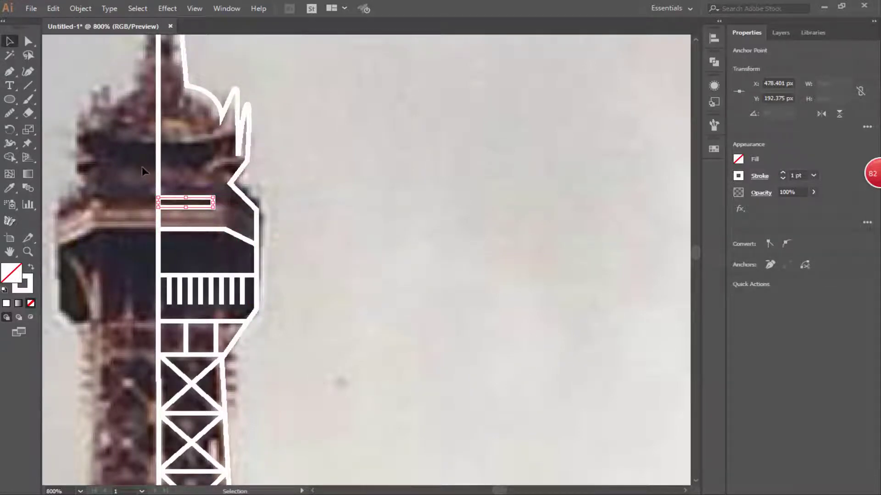
# Trace the horizontal summit line and the angled edge below the crown with the Pen tool
pyautogui.press('p')
pyautogui.keyDown('ctrl'); pyautogui.click(208, 171); pyautogui.keyUp('ctrl')
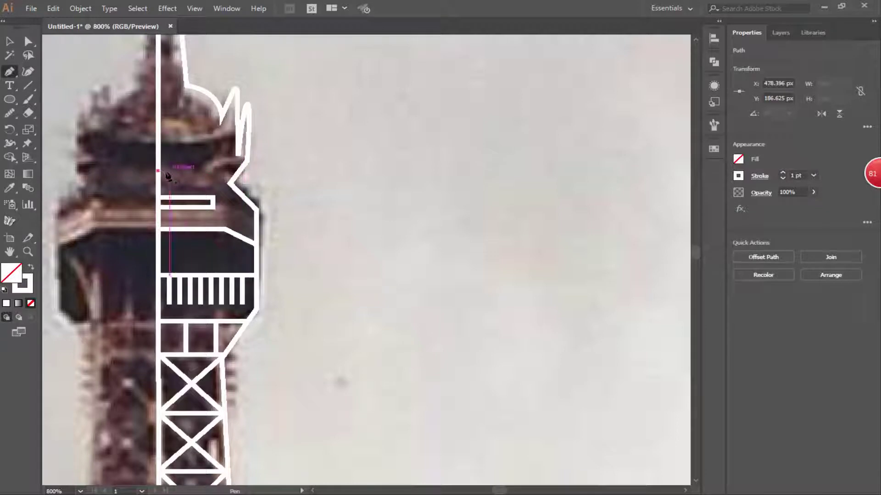
pyautogui.click(159, 175)
pyautogui.click(211, 176)
pyautogui.click(214, 153)
pyautogui.click(247, 155)
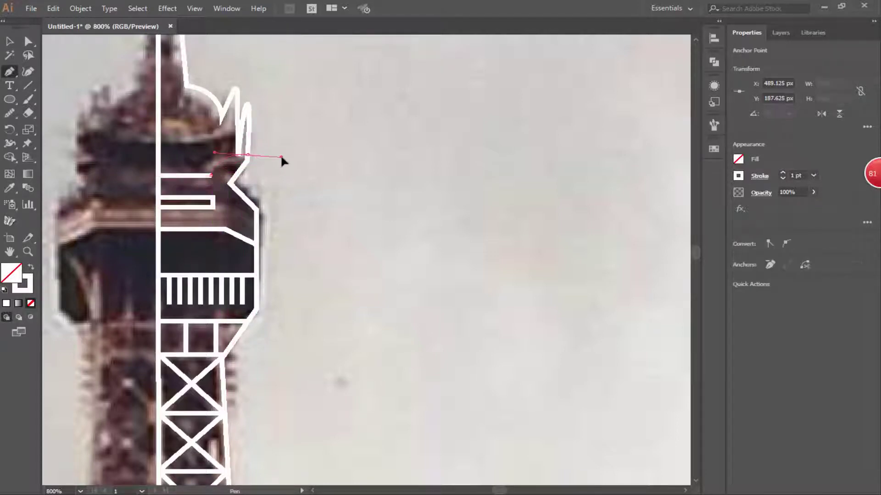
# Draw the curved summit contour and the curved top line beneath the spire
pyautogui.keyDown('ctrl'); pyautogui.click(213, 136); pyautogui.keyUp('ctrl')
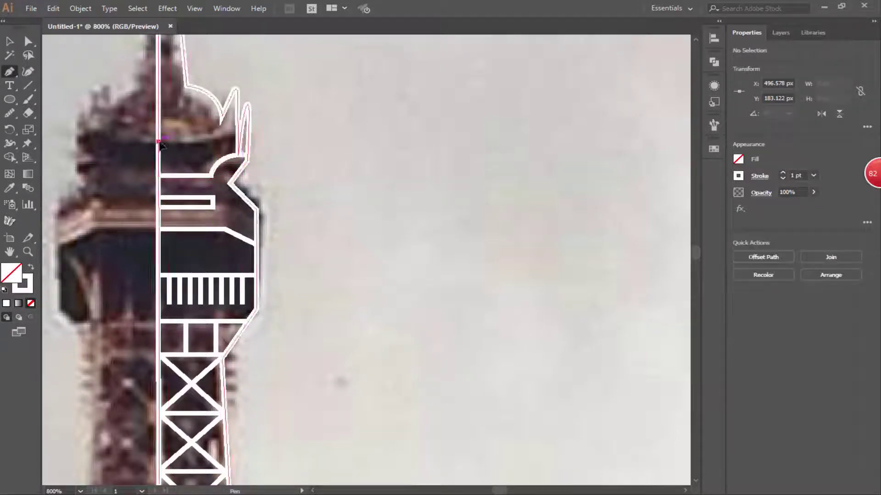
pyautogui.click(159, 141)
pyautogui.moveTo(237, 120); pyautogui.dragTo(255, 90)
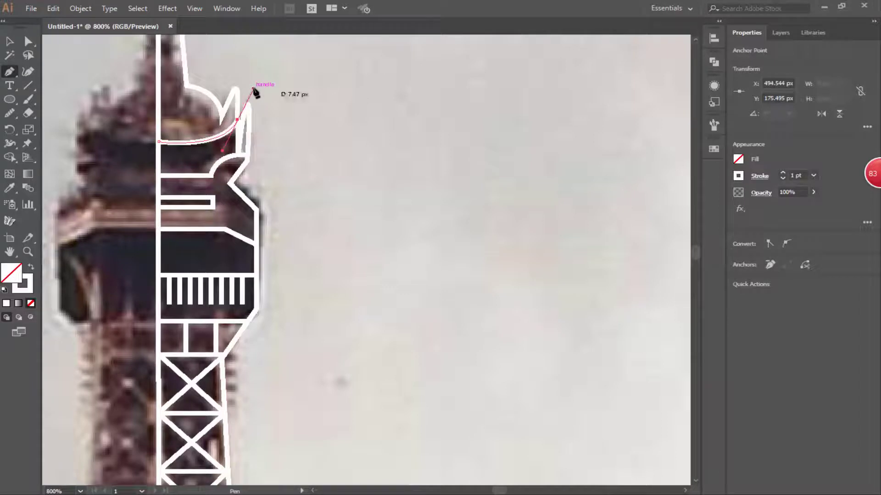
pyautogui.click(158, 116)
pyautogui.moveTo(211, 116); pyautogui.dragTo(207, 48)
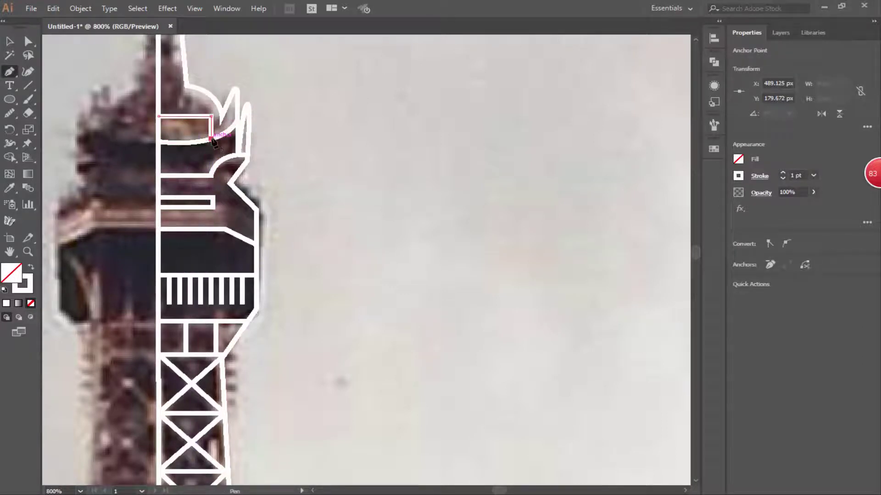
pyautogui.keyDown('ctrl'); pyautogui.click(412, 125); pyautogui.keyUp('ctrl')
# Draw crossbars and short diagonals from the left post to the lattice junctions in the lower strip
pyautogui.scroll(-3, 235, 151)
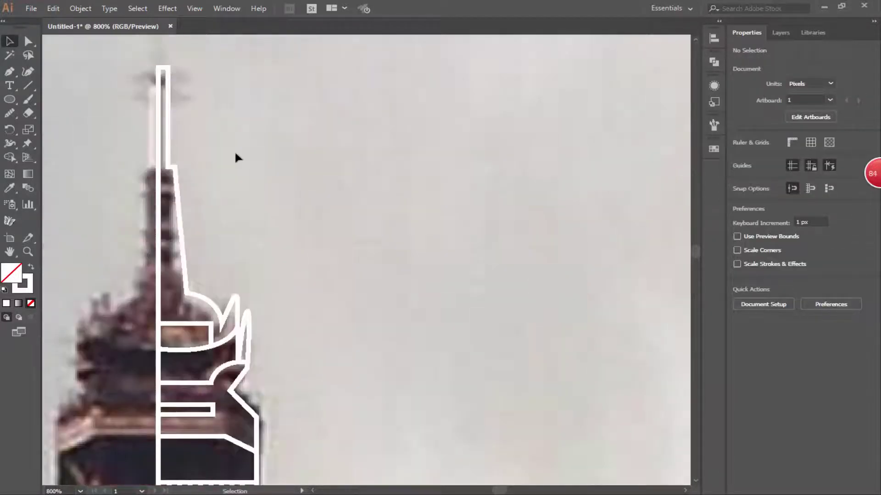
pyautogui.scroll(-3, 247, 166)
pyautogui.scroll(-5, 247, 166)
pyautogui.scroll(6, 232, 373)
pyautogui.click(28, 85)
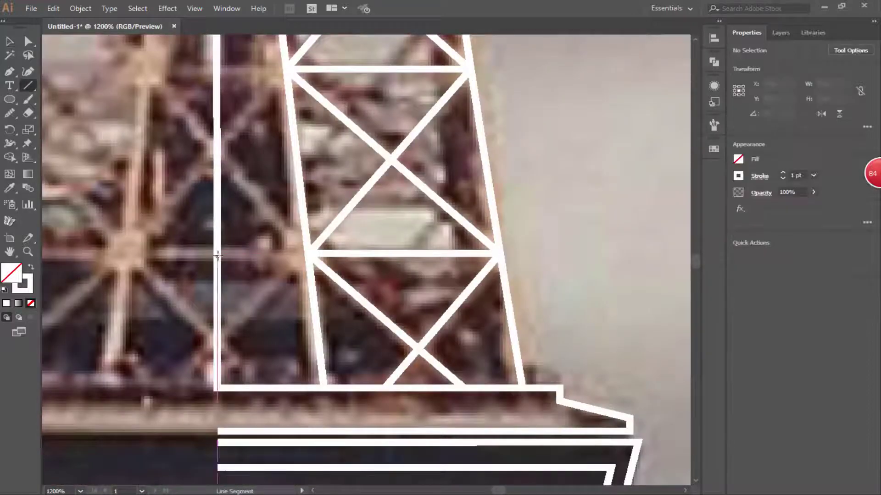
pyautogui.moveTo(217, 254); pyautogui.dragTo(308, 253)
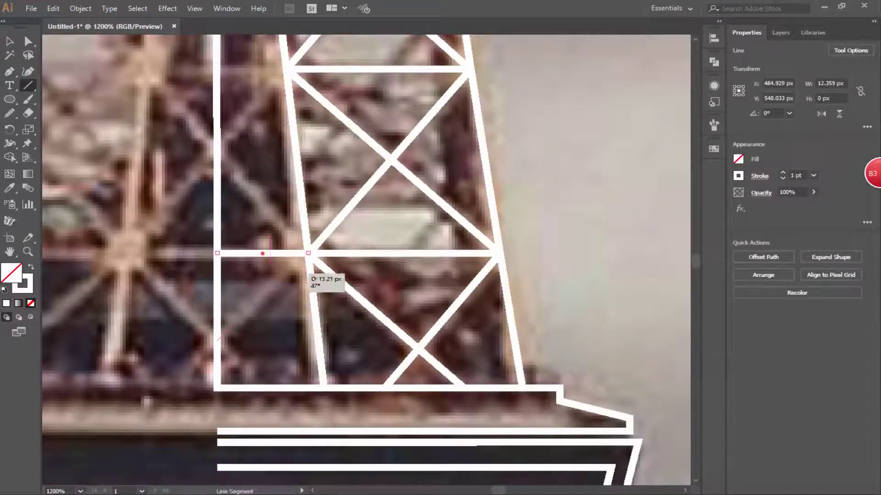
pyautogui.moveTo(217, 340); pyautogui.dragTo(267, 388)
pyautogui.scroll(3, 242, 253)
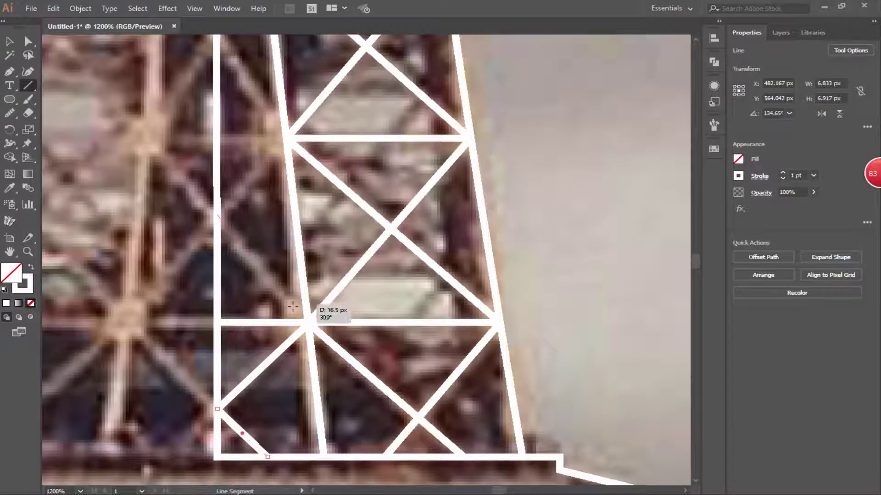
pyautogui.moveTo(293, 306); pyautogui.dragTo(308, 322)
pyautogui.scroll(3, 286, 207)
pyautogui.moveTo(287, 207); pyautogui.dragTo(270, 228)
pyautogui.moveTo(225, 271); pyautogui.dragTo(219, 283)
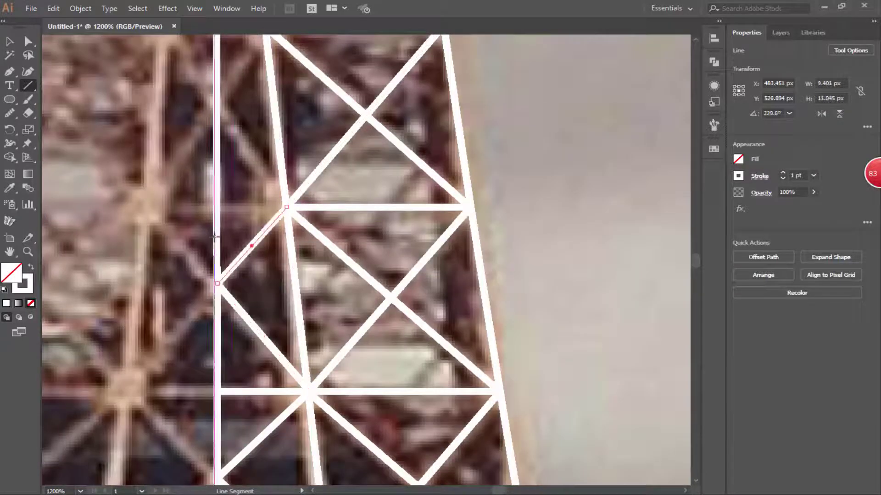
pyautogui.moveTo(220, 207); pyautogui.dragTo(285, 207)
# Brace the upper strip with more diagonals and a top crossbar, then fit the artboard in view
pyautogui.scroll(6, 285, 207)
pyautogui.moveTo(265, 164); pyautogui.dragTo(216, 238)
pyautogui.moveTo(287, 344); pyautogui.dragTo(287, 318)
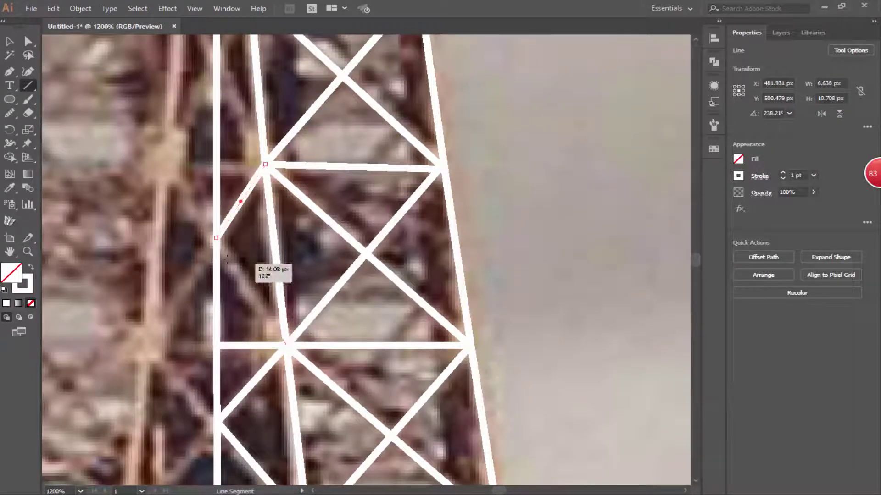
pyautogui.scroll(3, 226, 259)
pyautogui.moveTo(216, 140); pyautogui.dragTo(265, 245)
pyautogui.scroll(3, 265, 245)
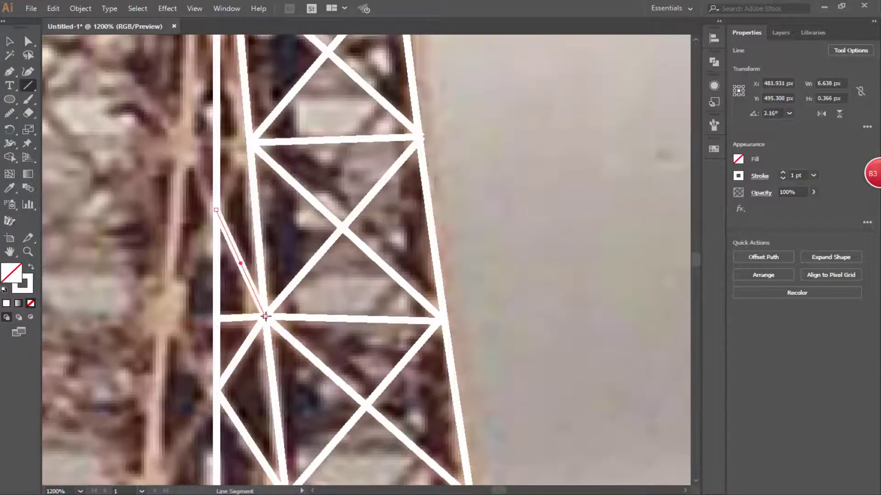
pyautogui.moveTo(215, 138); pyautogui.dragTo(250, 138)
pyautogui.scroll(3, 239, 154)
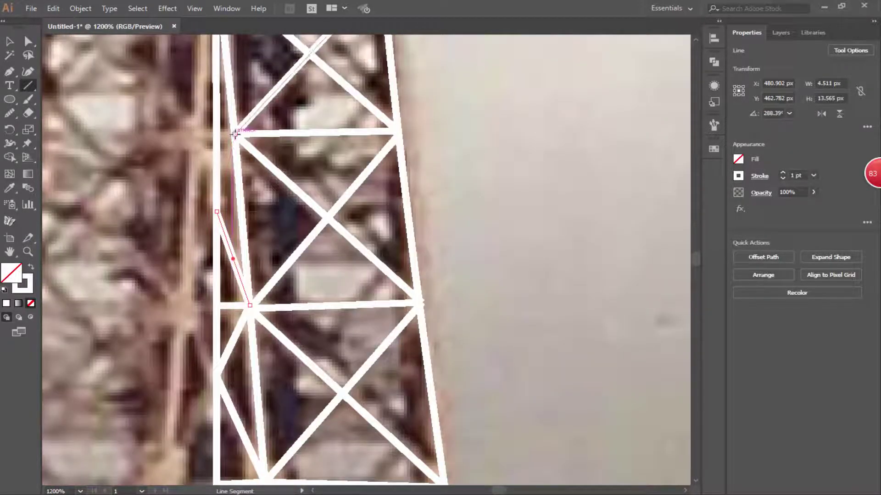
pyautogui.moveTo(217, 245); pyautogui.dragTo(236, 167)
pyautogui.scroll(2, 222, 167)
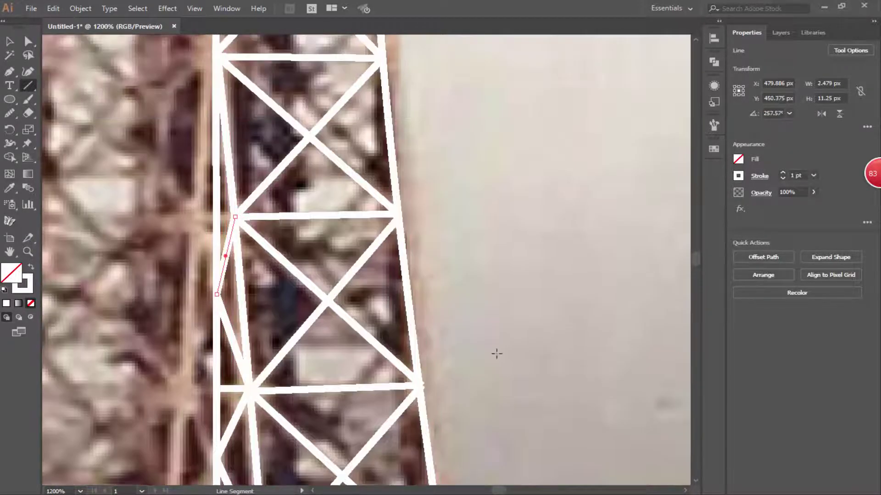
pyautogui.hotkey('ctrl', '0')
pyautogui.press('v')
pyautogui.click(487, 182)
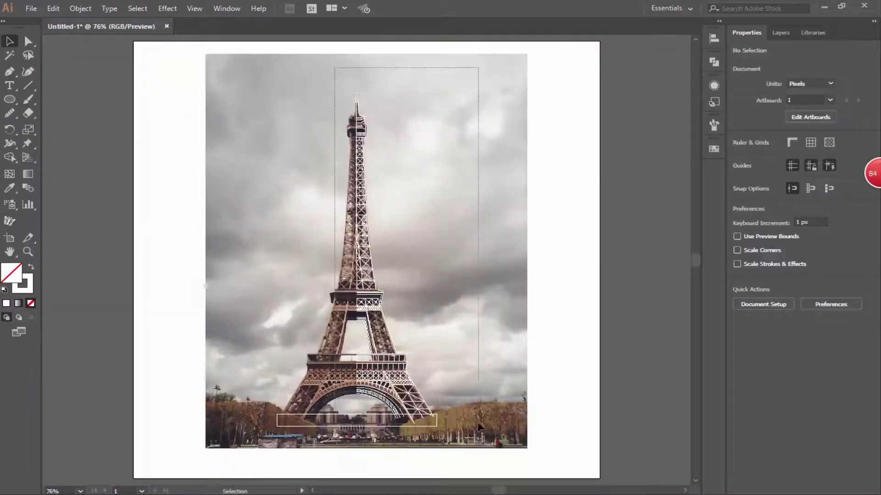
# Zoom into the right leg and draw an X-brace plus a long line down to the platform
pyautogui.click(477, 412)
pyautogui.hotkey('ctrl', '+')
pyautogui.hotkey('ctrl', '+')
pyautogui.hotkey('ctrl', '+')
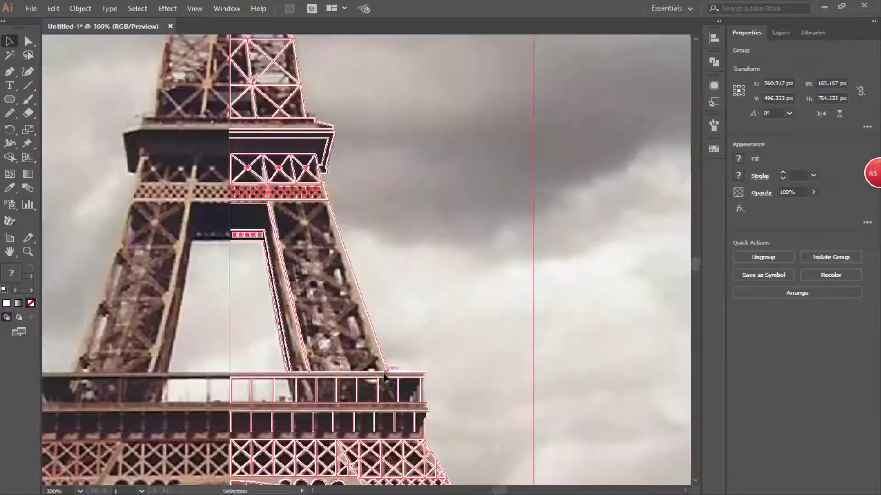
pyautogui.hotkey('ctrl', '+')
pyautogui.hotkey('ctrl', '+')
pyautogui.press('\\')
pyautogui.moveTo(315, 78); pyautogui.dragTo(217, 168)
pyautogui.moveTo(197, 80)
pyautogui.mouseDown()
pyautogui.moveTo(346, 169)
pyautogui.moveTo(218, 168)
pyautogui.mouseUp()
pyautogui.moveTo(258, 72); pyautogui.dragTo(354, 420)
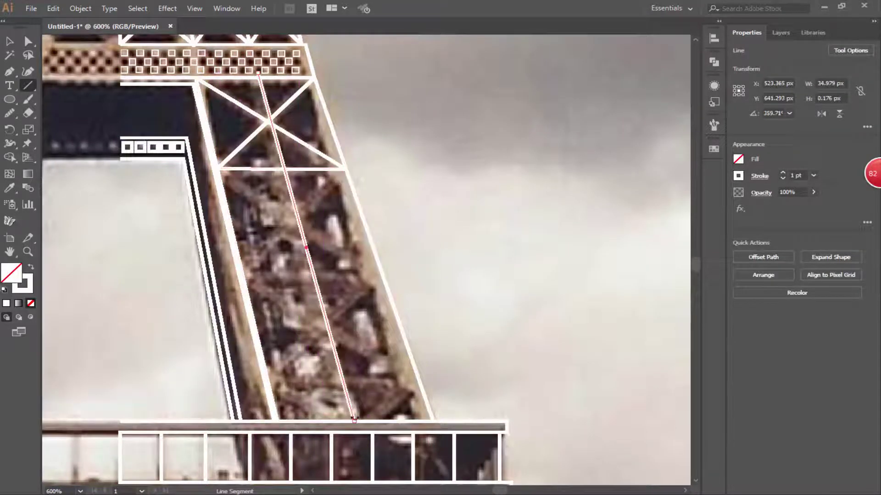
pyautogui.moveTo(257, 73); pyautogui.dragTo(258, 77)
# Draw an X-brace and a horizontal crossbar in the lower bay of the right leg
pyautogui.click(28, 86)
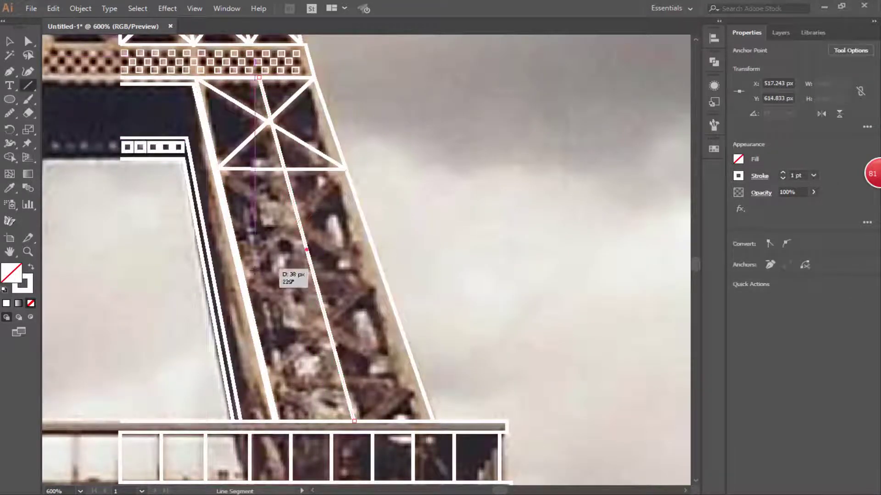
pyautogui.moveTo(347, 170); pyautogui.dragTo(243, 275)
pyautogui.moveTo(217, 168); pyautogui.dragTo(376, 272)
pyautogui.scroll(-3, 375, 272)
pyautogui.moveTo(242, 221); pyautogui.dragTo(384, 224)
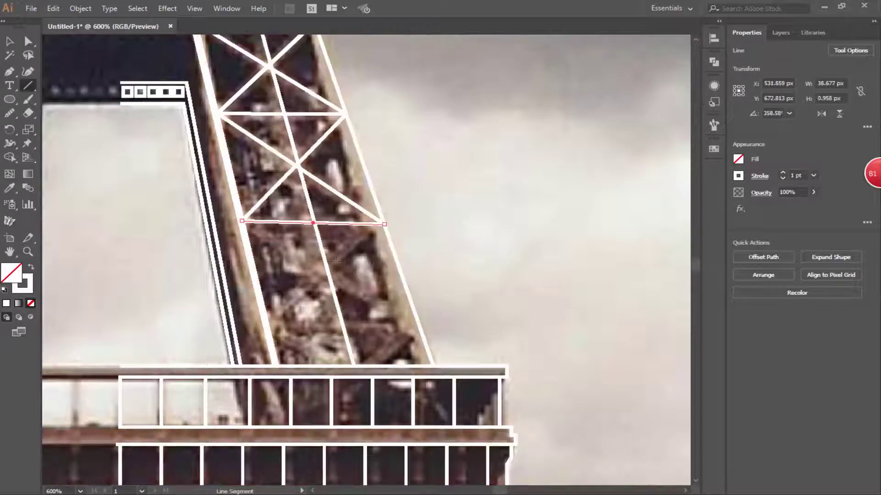
# Add an X-brace and bottom crossbar in the next bay down, snapping a brace endpoint to the leg edge
pyautogui.moveTo(266, 324); pyautogui.dragTo(373, 221)
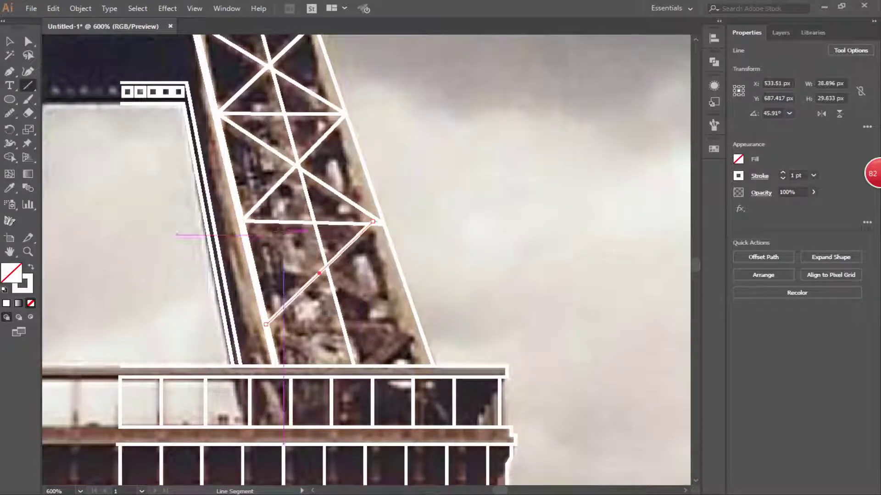
pyautogui.moveTo(393, 309); pyautogui.dragTo(394, 310)
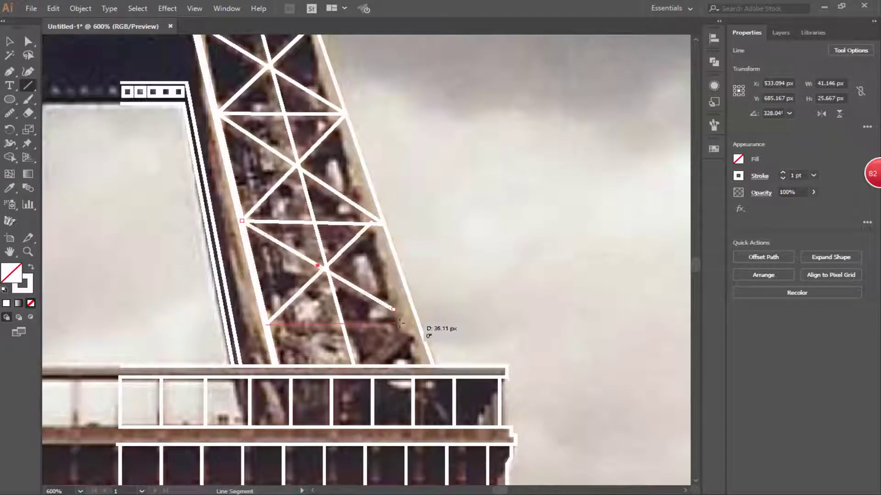
pyautogui.moveTo(266, 325); pyautogui.dragTo(354, 365)
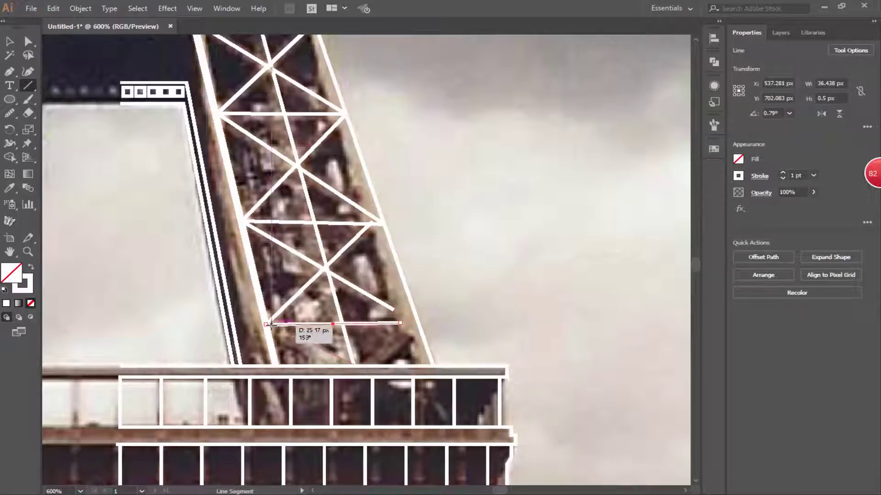
pyautogui.moveTo(405, 328); pyautogui.dragTo(354, 371)
pyautogui.press('a')
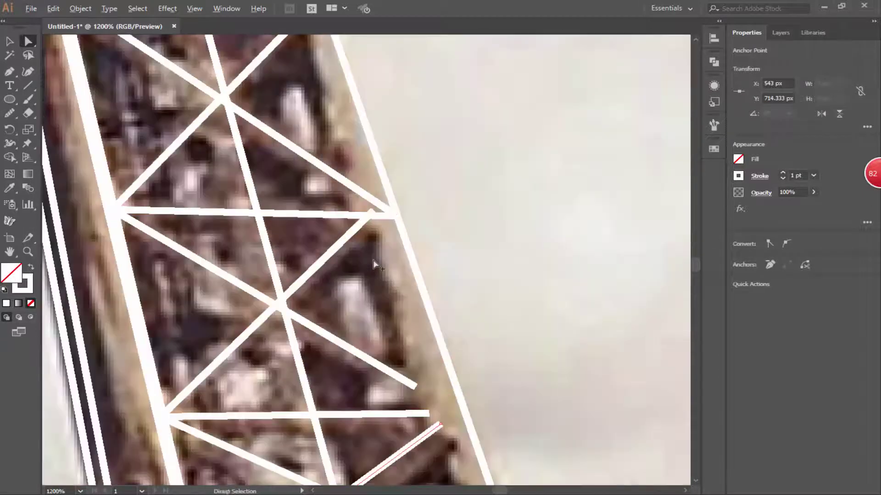
pyautogui.keyDown('alt'); pyautogui.scroll(-2, 357, 252); pyautogui.keyUp('alt')
# Draw a straight Pen path along the right leg's outer edge from bottom to top corner
pyautogui.press('p')
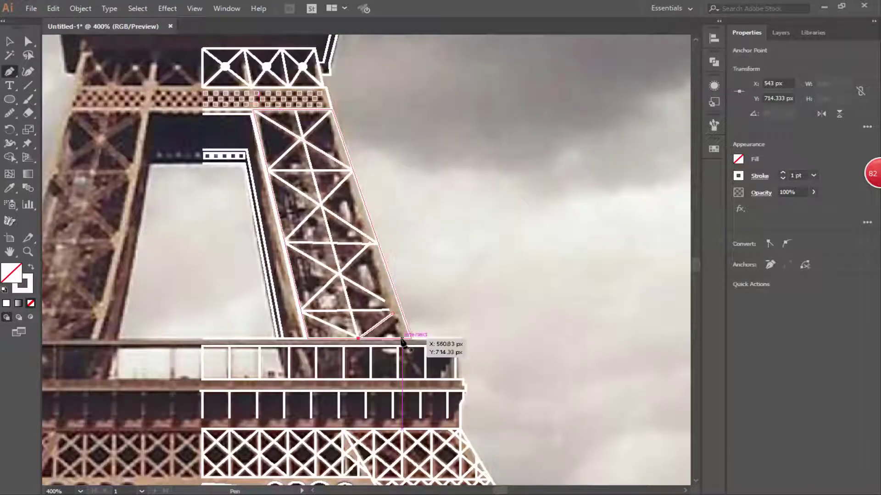
pyautogui.click(402, 339)
pyautogui.click(324, 114)
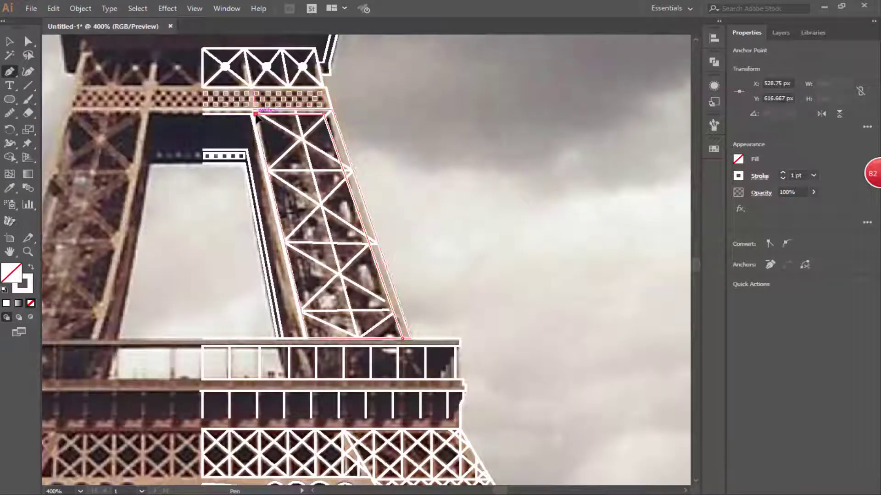
pyautogui.press('v')
pyautogui.click(482, 145)
# Merge the leg's outer edge strip with the strip under the second platform using Shape Builder
pyautogui.keyDown('alt'); pyautogui.scroll(1, 326, 122); pyautogui.keyUp('alt')
pyautogui.press('a')
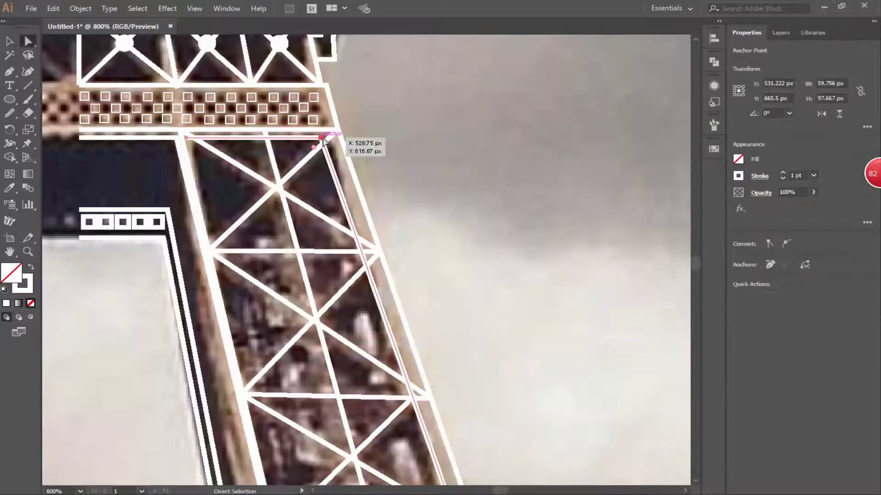
pyautogui.click(380, 251)
pyautogui.click(373, 253)
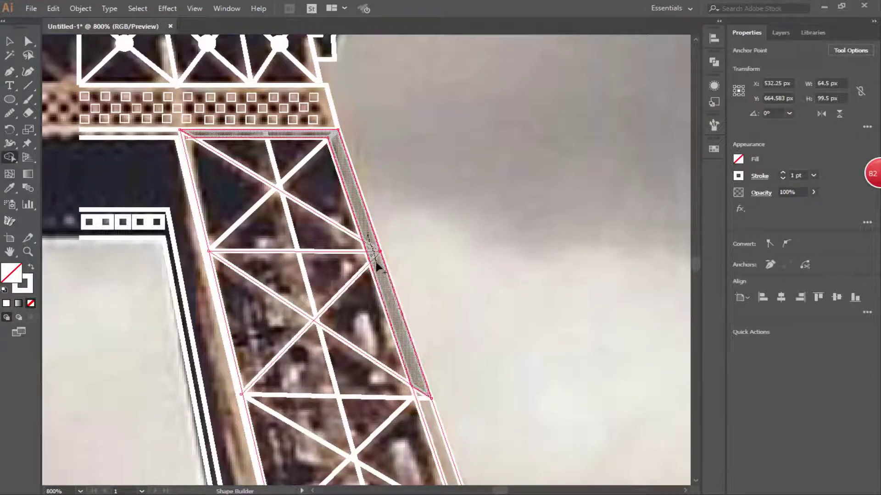
pyautogui.scroll(-4, 403, 229)
pyautogui.hotkey('ctrl', 'a')
pyautogui.scroll(3, 211, 468)
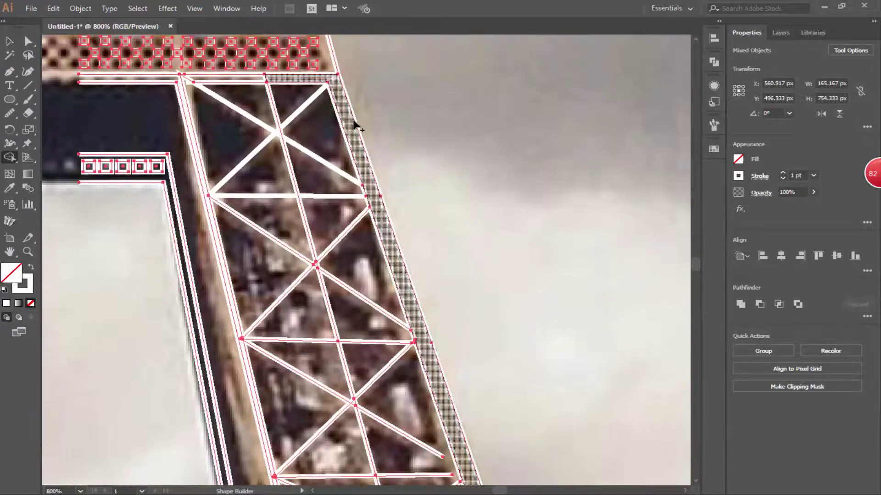
pyautogui.moveTo(355, 123); pyautogui.dragTo(336, 82)
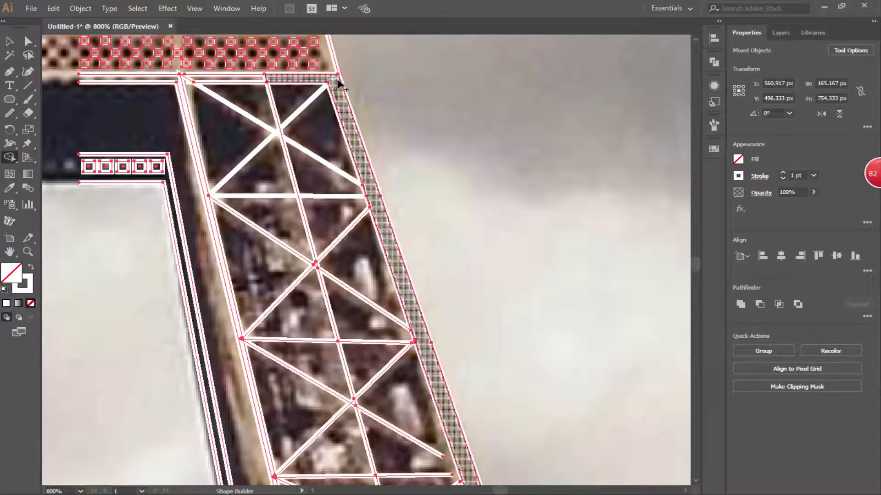
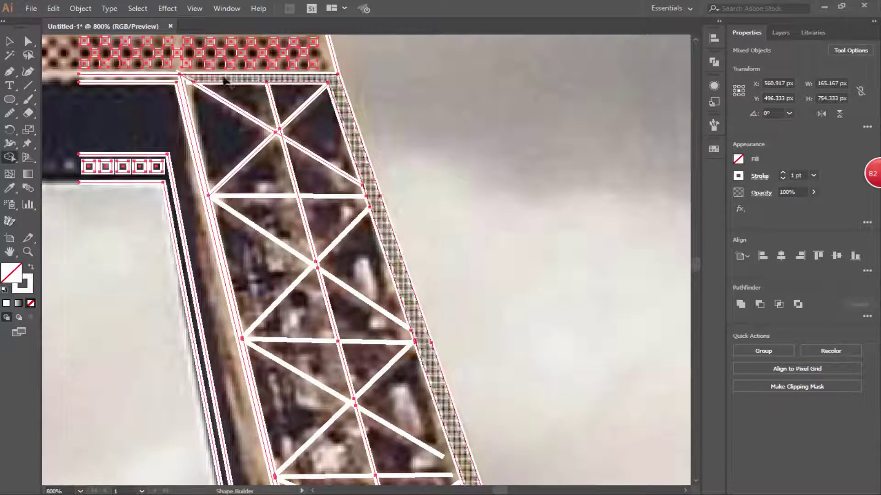
# Zoom in on the leg-beam joint below the checkered band and adjust its anchor points
pyautogui.press('v')
pyautogui.click(189, 83)
pyautogui.hotkey('ctrl', '=')
pyautogui.hotkey('ctrl', '=')
pyautogui.hotkey('ctrl', '=')
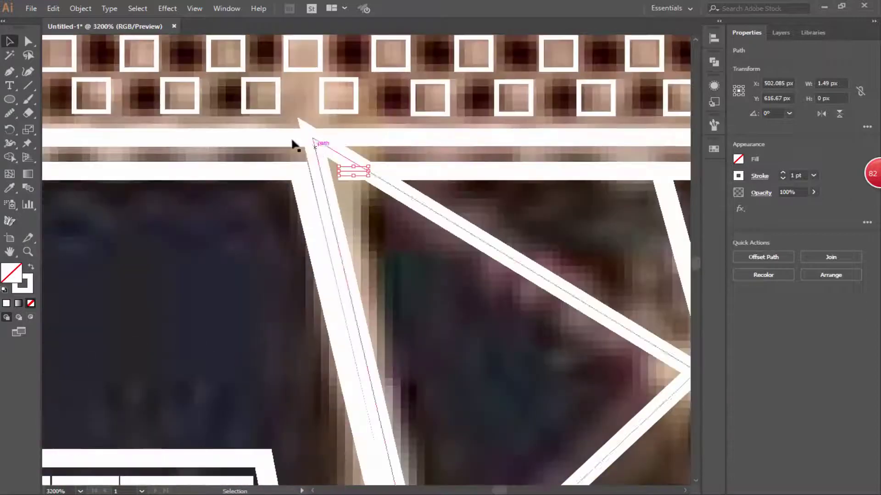
pyautogui.press('a')
pyautogui.click(320, 170)
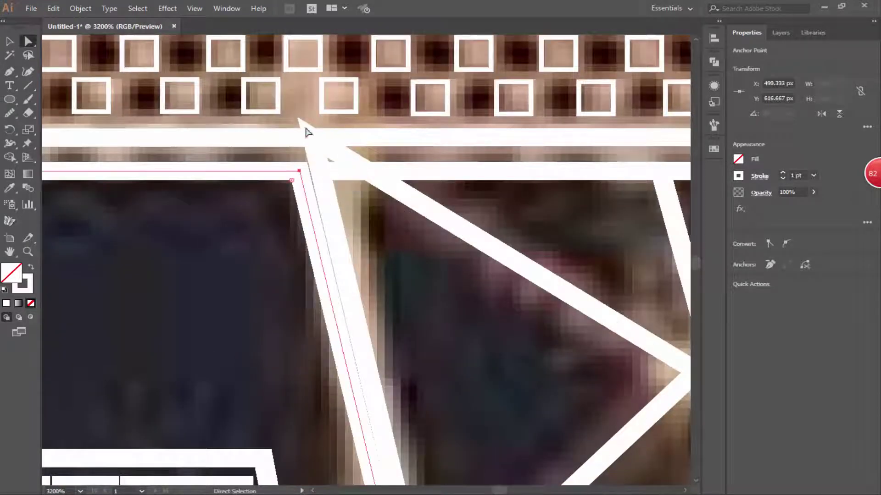
pyautogui.click(321, 150)
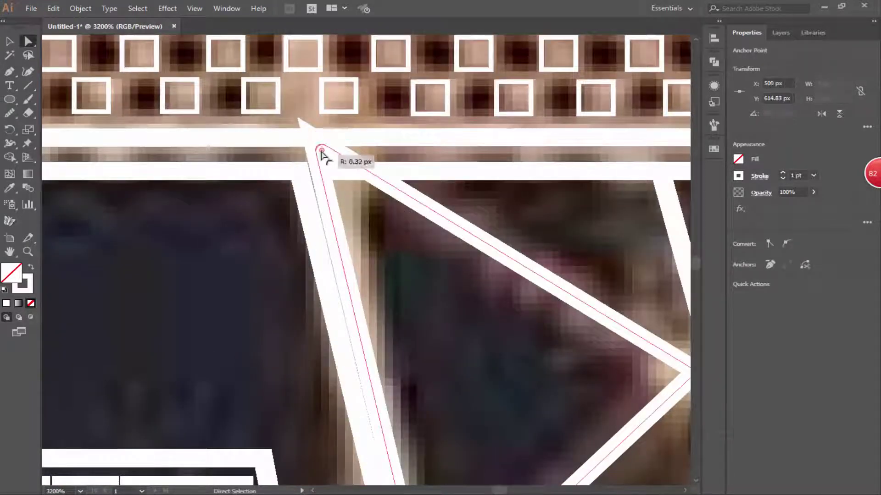
pyautogui.click(345, 171)
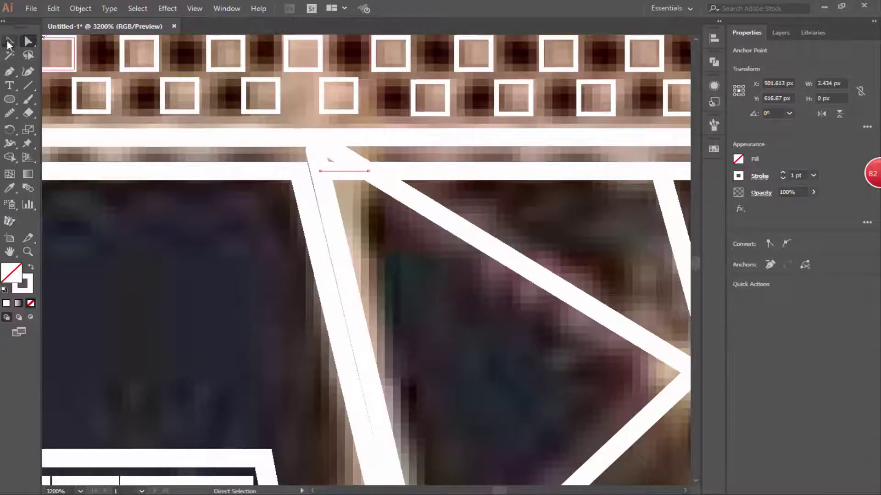
# Select all traced paths, then fit the artboard in the window and clear the selection
pyautogui.hotkey('ctrl', 'a')
pyautogui.hotkey('shift', 'm')
pyautogui.hotkey('ctrl', '0')
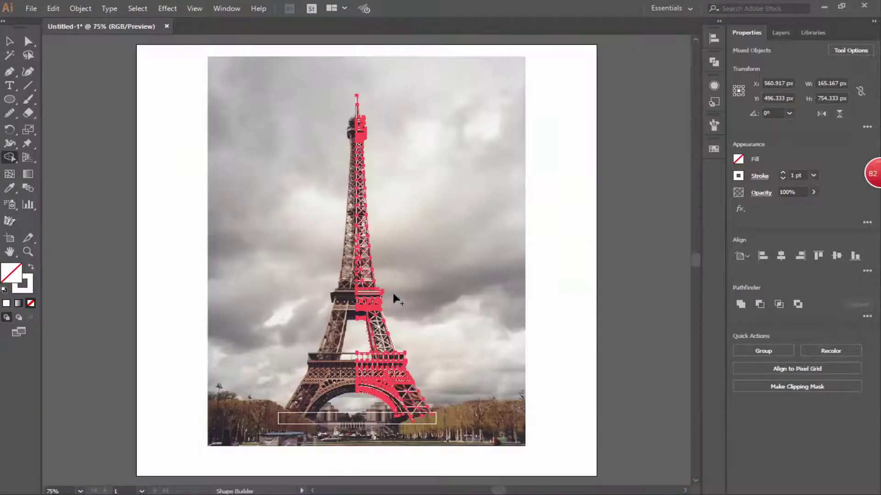
pyautogui.press('v')
pyautogui.hotkey('ctrl', 'shift', 'a')
# Reflect the traced half across the vertical axis as a copy and drag it left
pyautogui.click(369, 414)
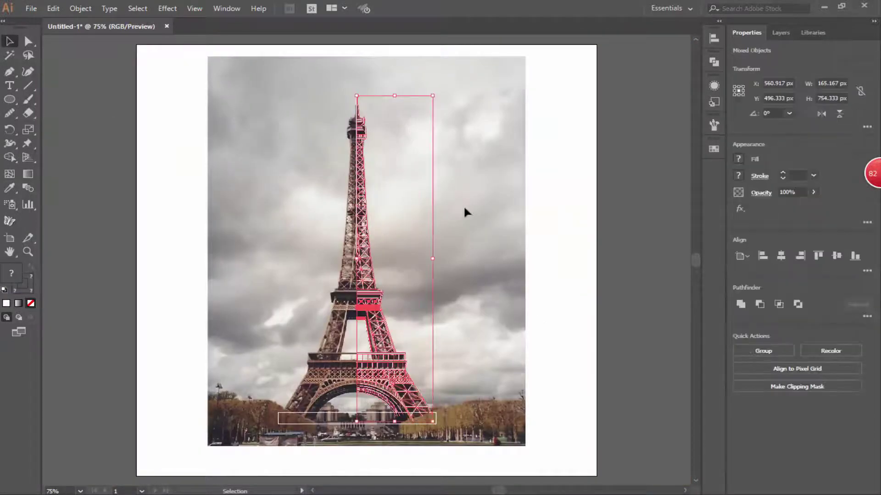
pyautogui.click(81, 9)
pyautogui.click(285, 65)
pyautogui.click(507, 271)
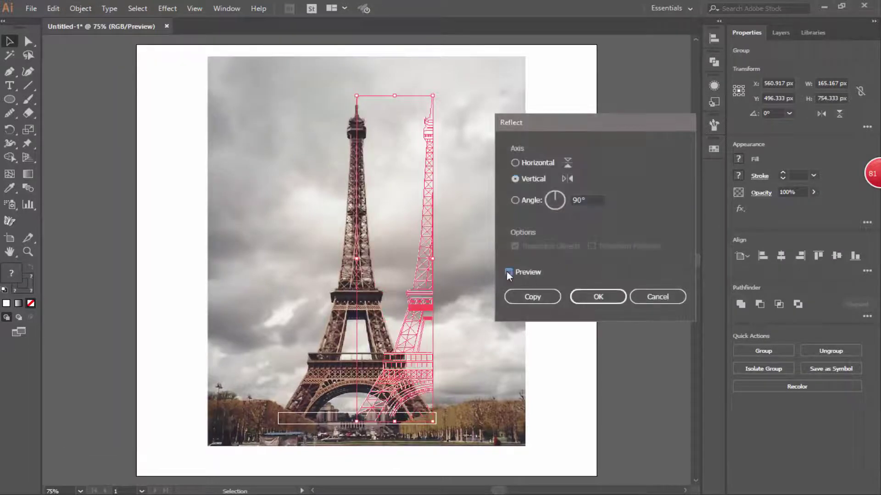
pyautogui.click(533, 296)
pyautogui.moveTo(403, 314); pyautogui.dragTo(357, 313)
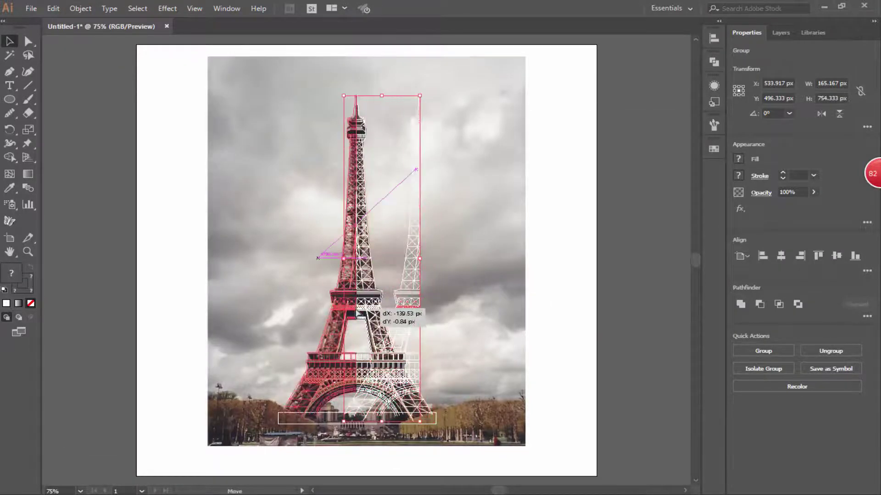
# Zoom in on the centre seam and nudge the left half down to align it
pyautogui.hotkey('ctrl', 'shift', 'a')
pyautogui.scroll(4, 357, 316)
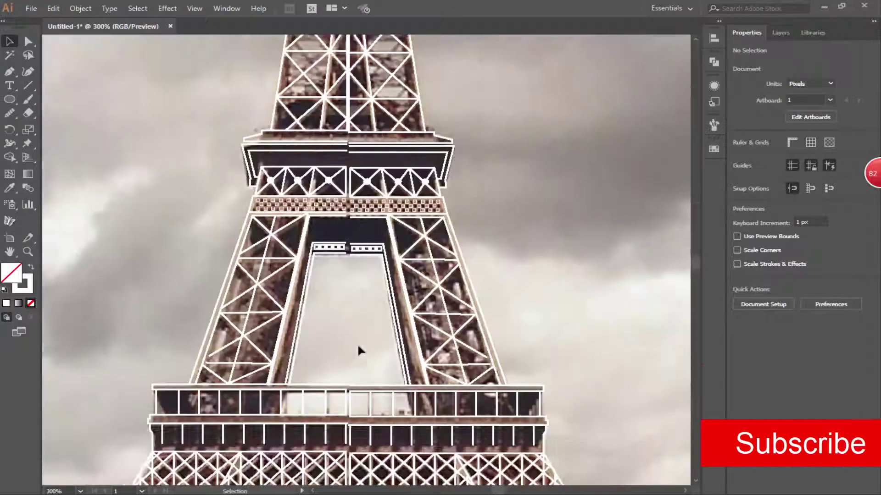
pyautogui.click(528, 221)
pyautogui.hotkey('ctrl', 'z')
pyautogui.click(529, 326)
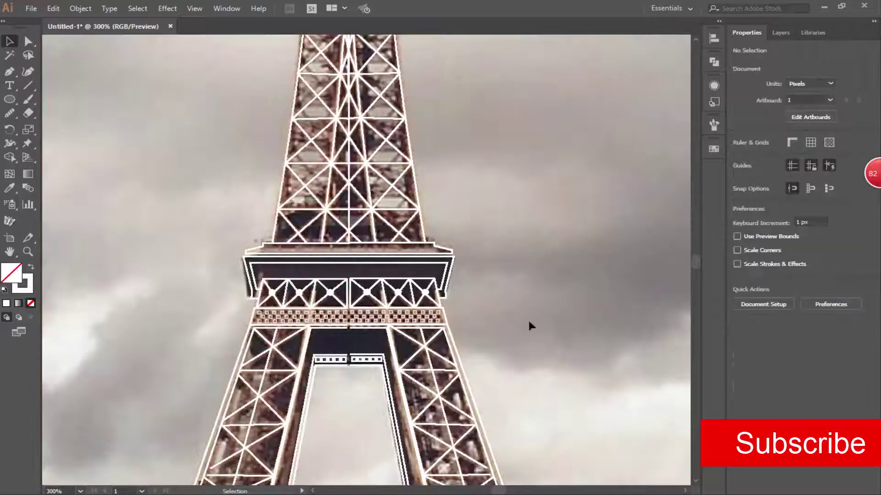
pyautogui.click(301, 263)
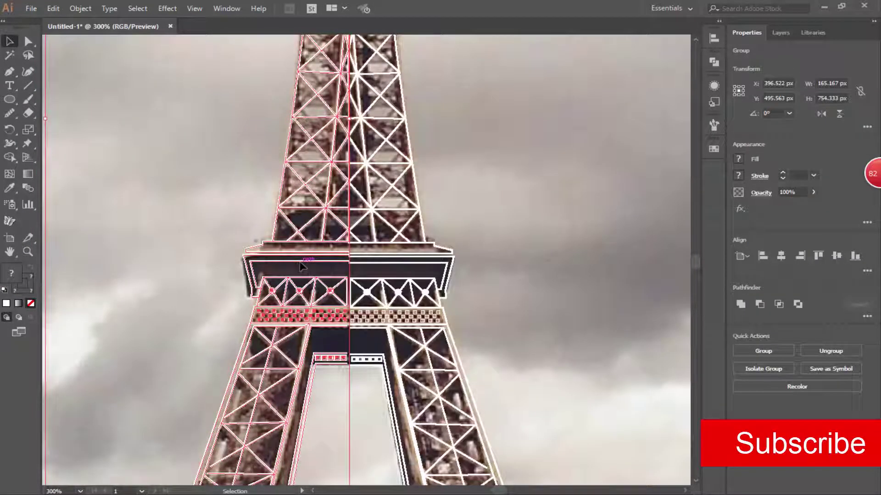
pyautogui.press('Down')
pyautogui.click(545, 314)
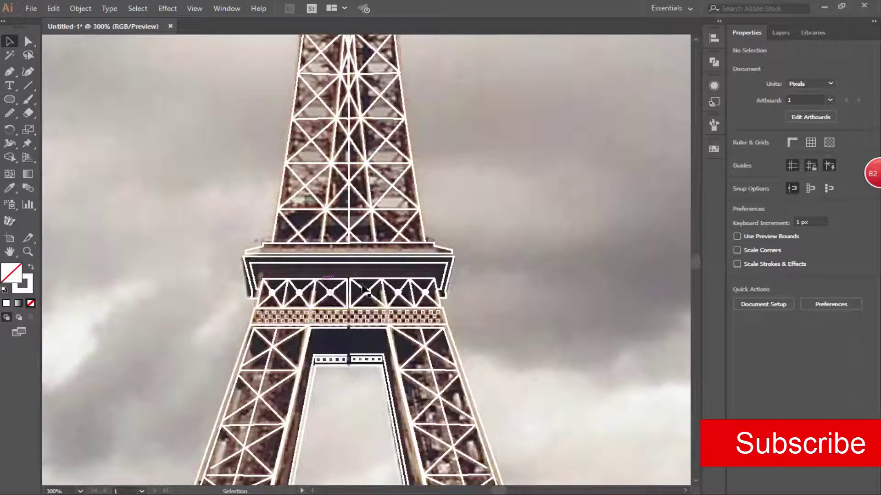
# Fine-tune the left half with arrow-key nudges and a small drag to close the seam
pyautogui.click(330, 292)
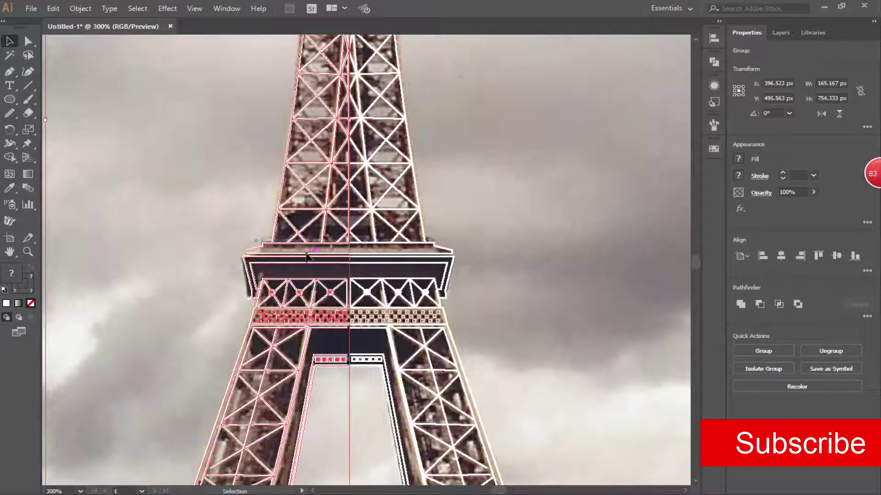
pyautogui.press('Down')
pyautogui.press('Right')
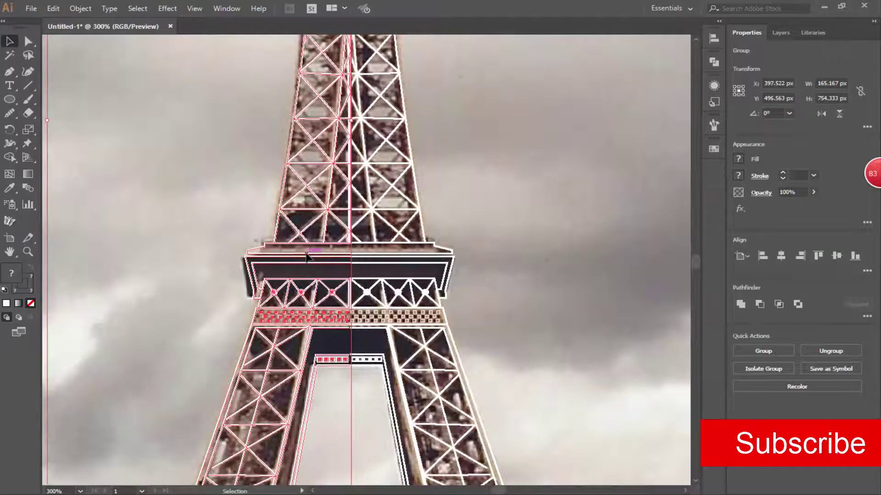
pyautogui.scroll(3, 302, 359)
pyautogui.moveTo(419, 365); pyautogui.dragTo(420, 364)
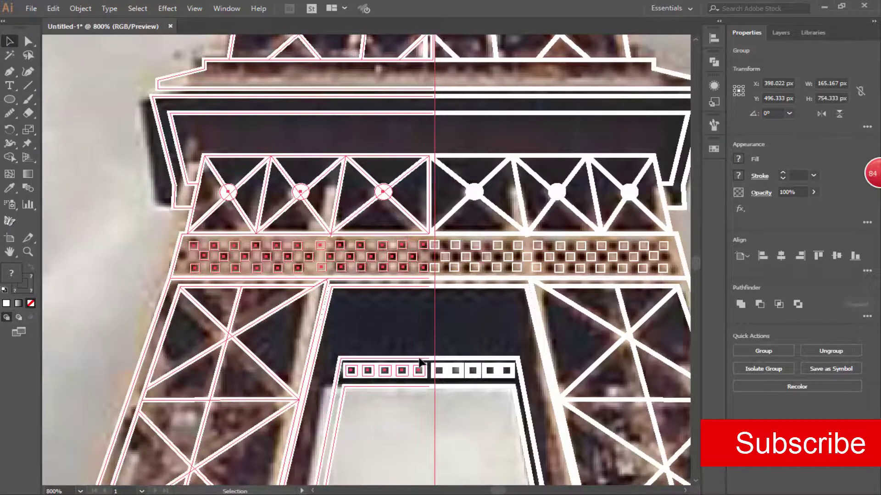
pyautogui.scroll(1, 435, 342)
pyautogui.scroll(10, 435, 342)
pyautogui.scroll(10, 434, 342)
pyautogui.scroll(-2, 434, 341)
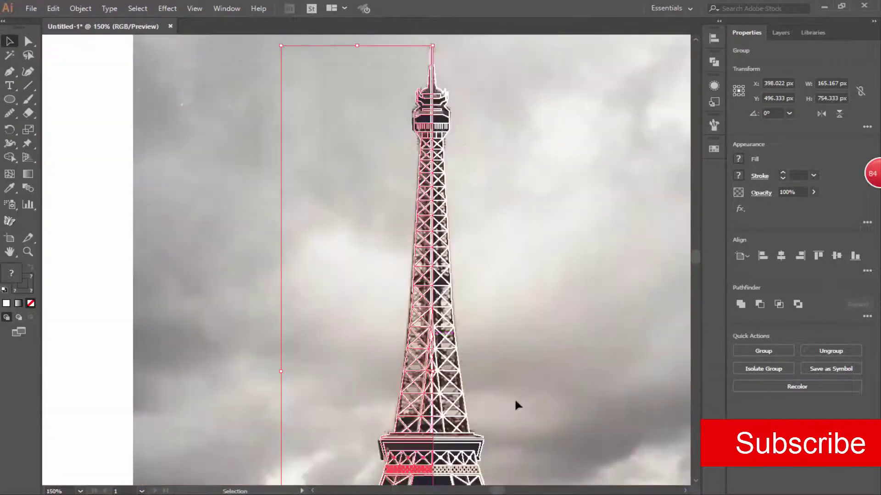
pyautogui.press('Left')
pyautogui.scroll(3, 422, 428)
pyautogui.scroll(-6, 430, 425)
pyautogui.scroll(4, 436, 429)
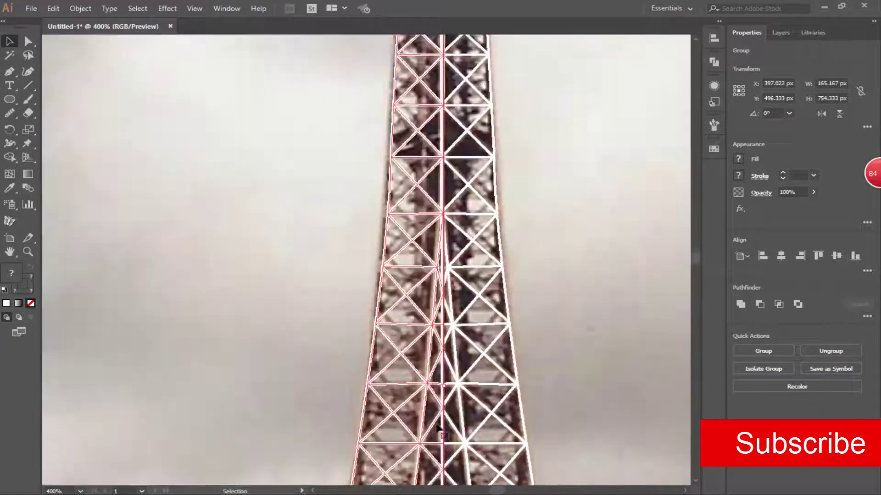
pyautogui.scroll(-2, 438, 430)
# Select all the tower line art, set its stroke to black, and deselect
pyautogui.click(203, 242)
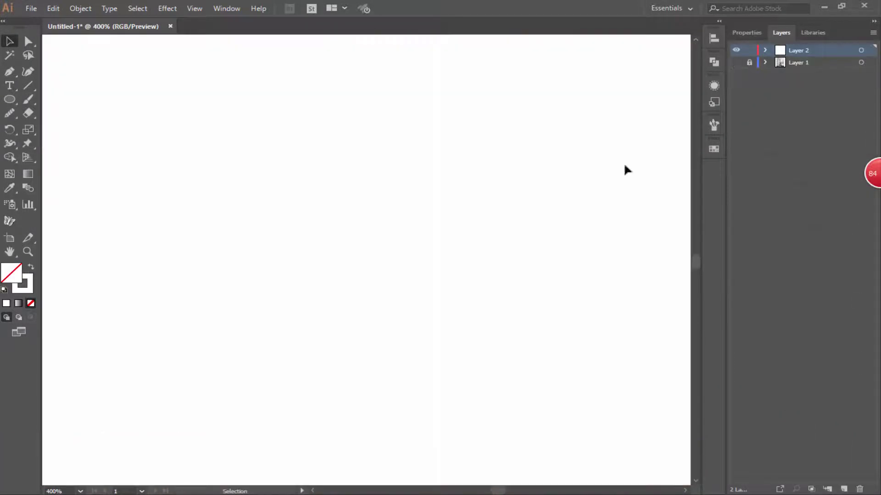
pyautogui.click(861, 52)
pyautogui.click(737, 160)
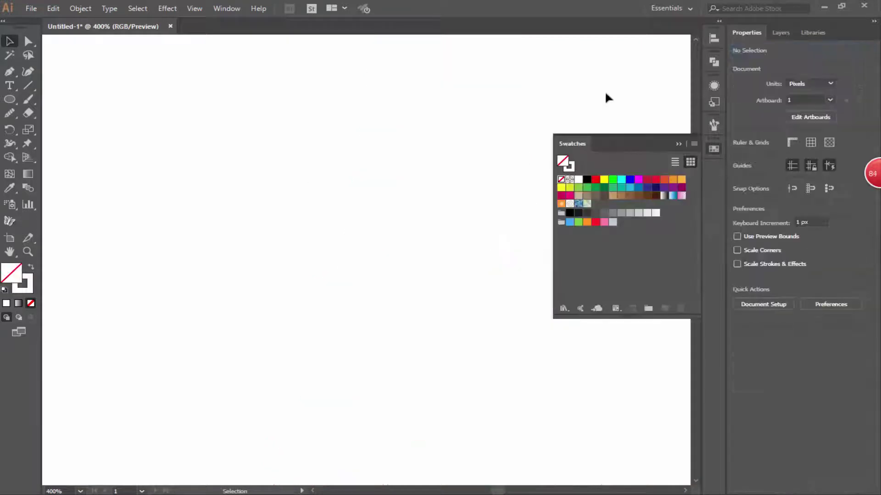
pyautogui.click(578, 214)
pyautogui.hotkey('ctrl', 'shift', 'a')
pyautogui.click(678, 143)
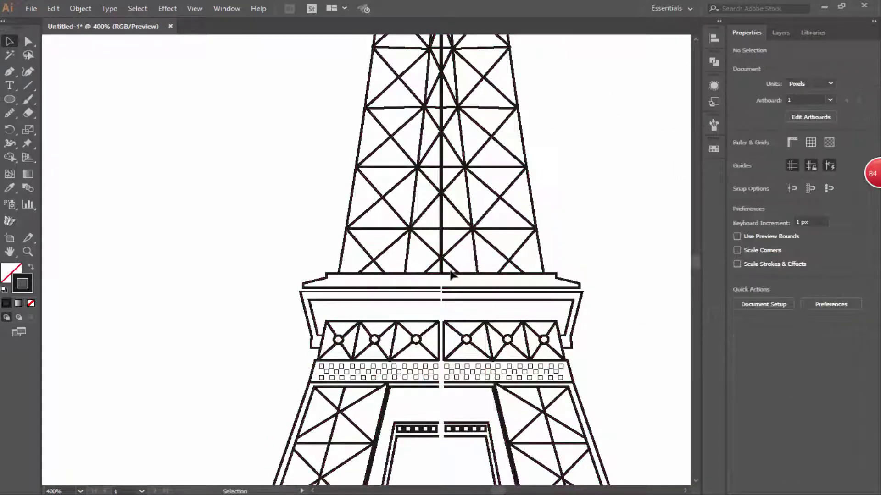
pyautogui.scroll(-5, 454, 281)
# Drag the barred arch band's end anchors so its top meets the centre seam
pyautogui.scroll(-5, 454, 280)
pyautogui.scroll(2, 454, 281)
pyautogui.scroll(2, 453, 360)
pyautogui.press('a')
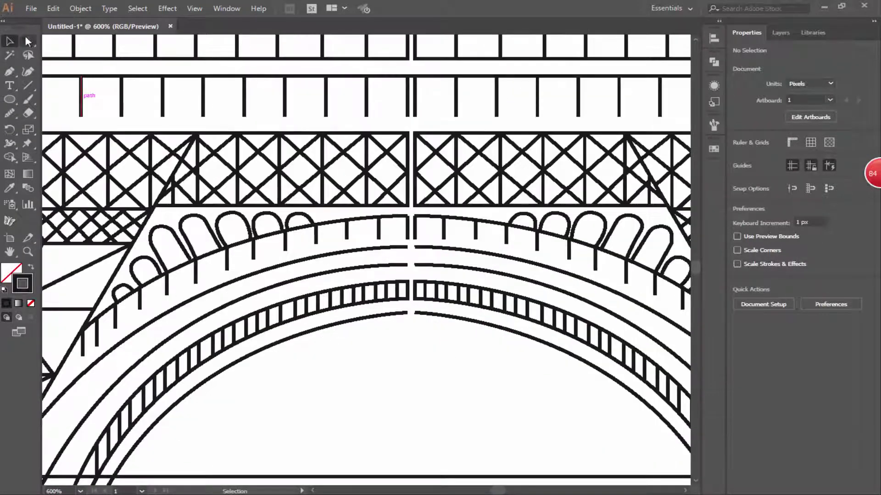
pyautogui.click(415, 313)
pyautogui.click(416, 282)
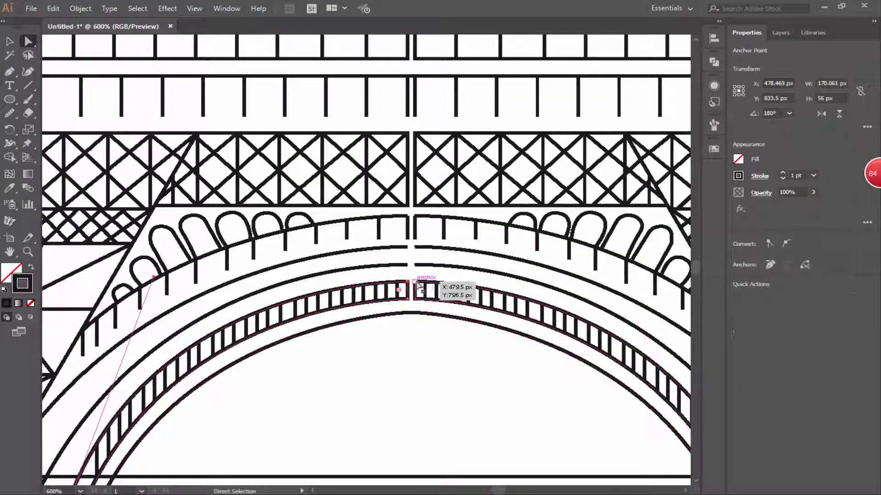
pyautogui.scroll(2, 418, 310)
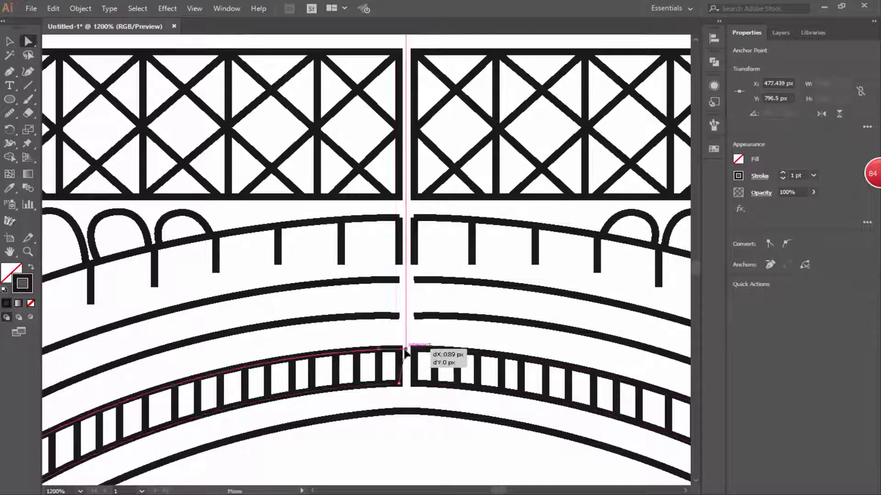
pyautogui.moveTo(406, 351); pyautogui.dragTo(406, 349)
pyautogui.moveTo(399, 383); pyautogui.dragTo(407, 383)
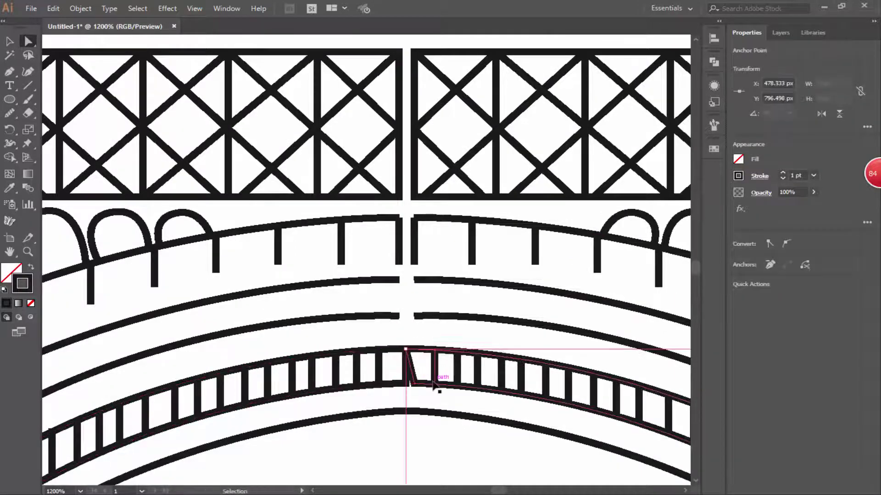
pyautogui.scroll(-1, 431, 383)
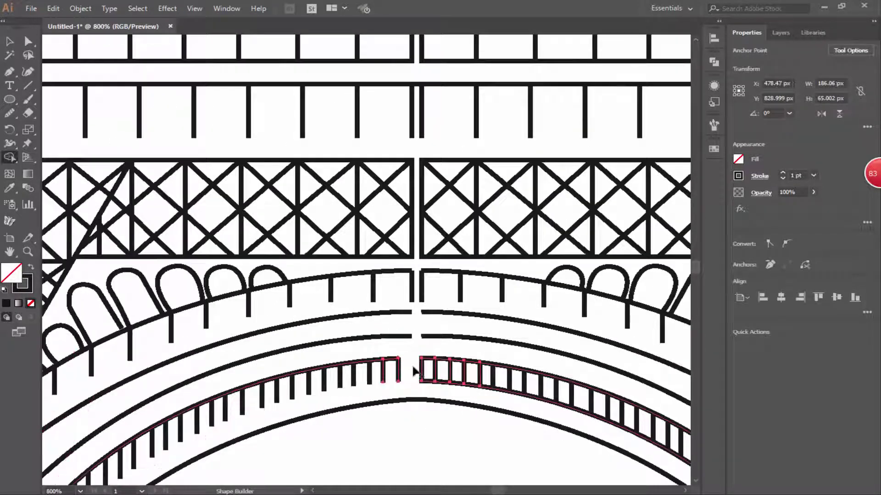
pyautogui.press('v')
pyautogui.click(427, 407)
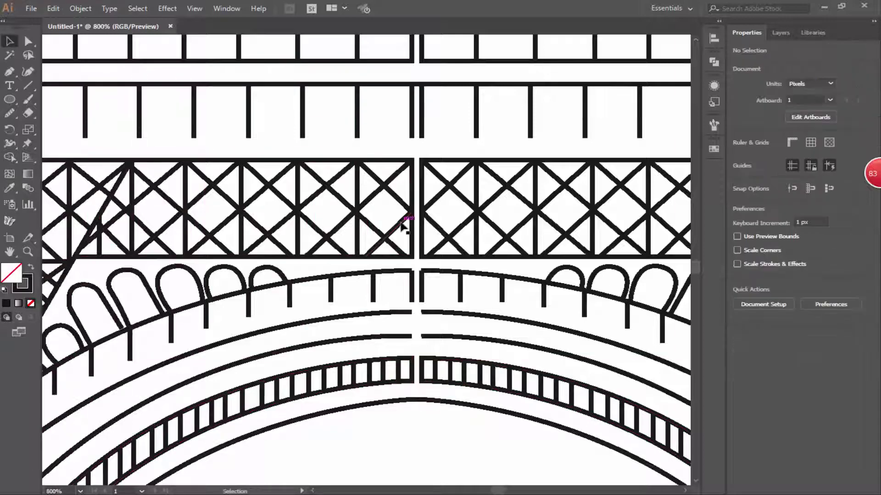
# Draw short line segments bridging the beam gaps at the arch and the box's top beam
pyautogui.press('\\')
pyautogui.moveTo(412, 357); pyautogui.dragTo(421, 381)
pyautogui.scroll(1, 408, 356)
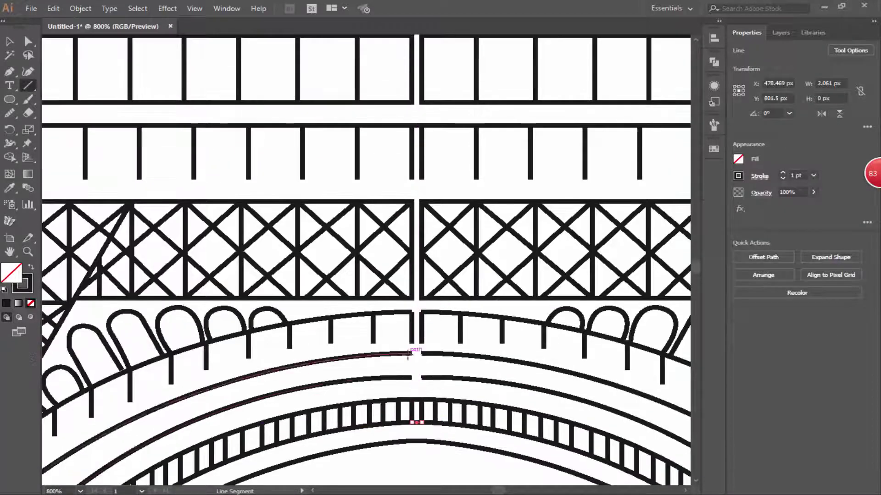
pyautogui.scroll(1, 416, 312)
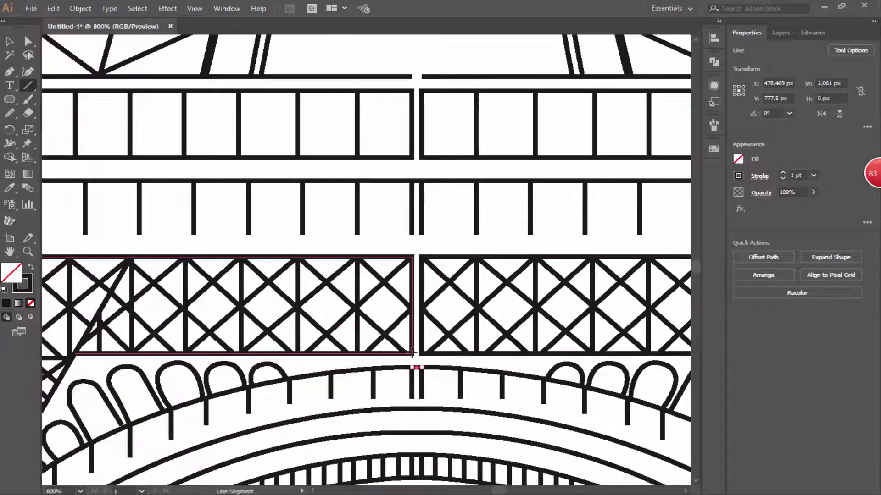
pyautogui.scroll(1, 415, 264)
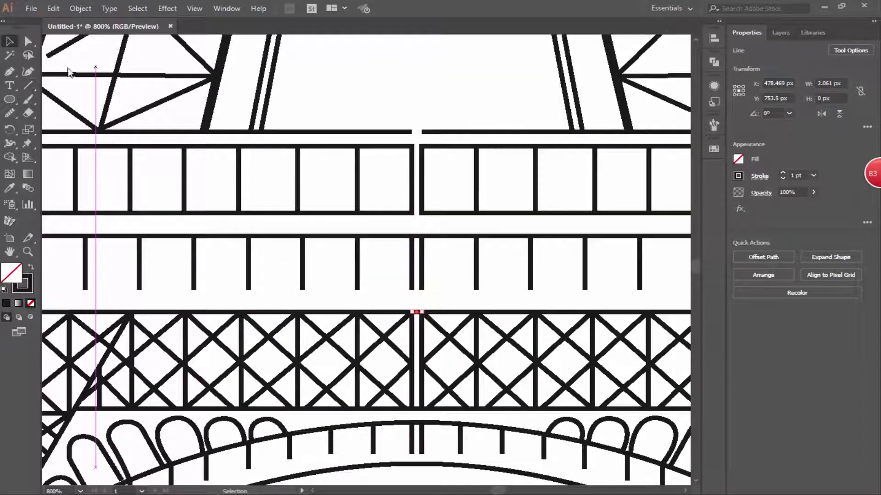
pyautogui.scroll(1, 474, 275)
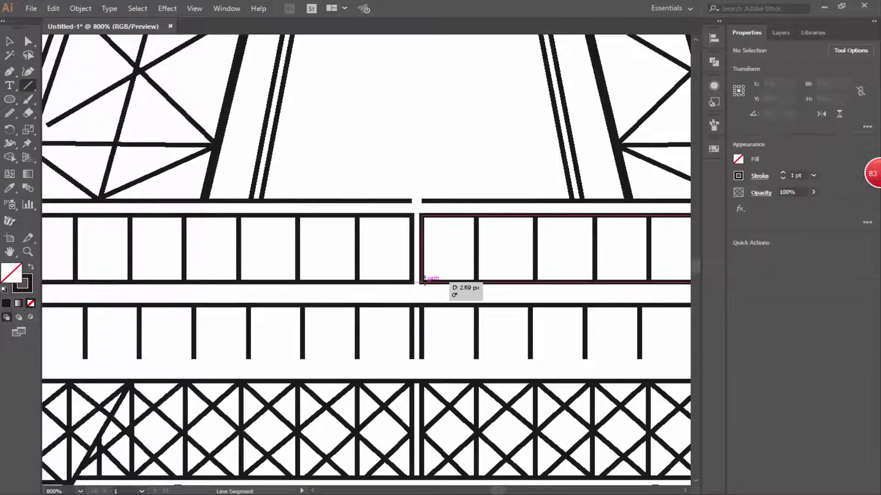
pyautogui.moveTo(417, 289); pyautogui.dragTo(417, 202)
pyautogui.scroll(1, 425, 212)
pyautogui.scroll(3, 404, 170)
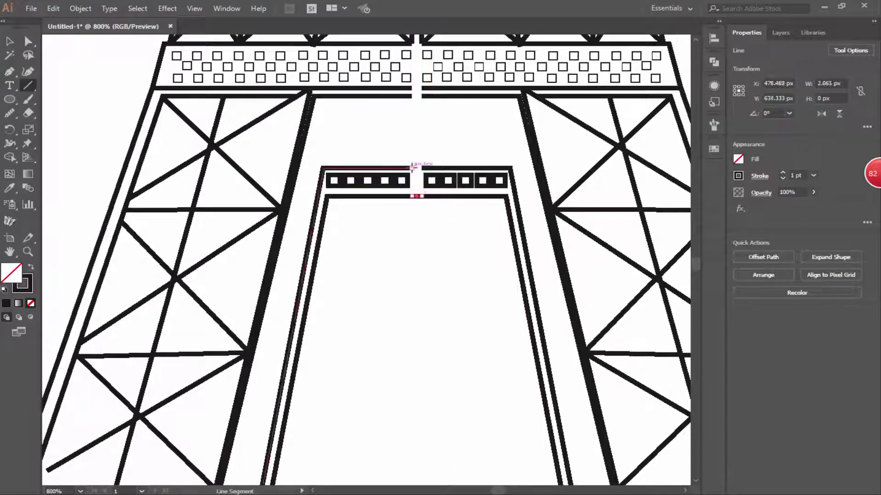
pyautogui.scroll(2, 414, 175)
pyautogui.moveTo(413, 168); pyautogui.dragTo(423, 173)
pyautogui.scroll(4, 417, 183)
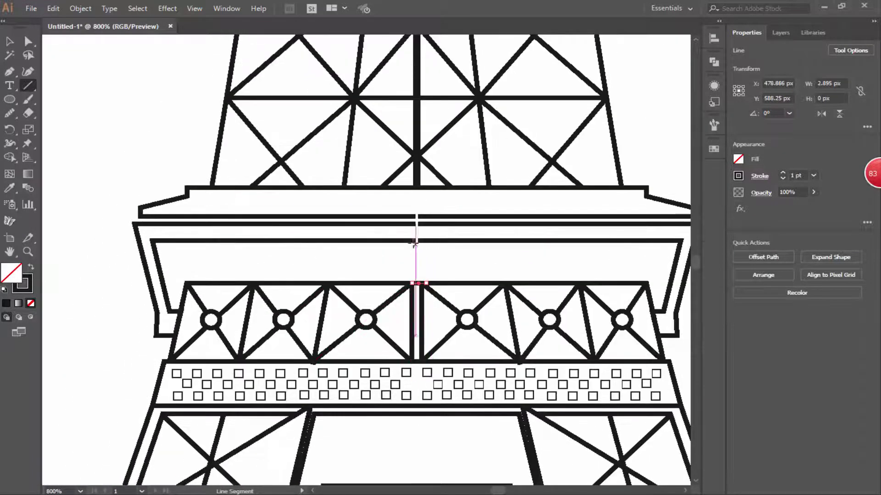
# Select an anchor on the tower outline and inspect the upper seam
pyautogui.click(417, 272)
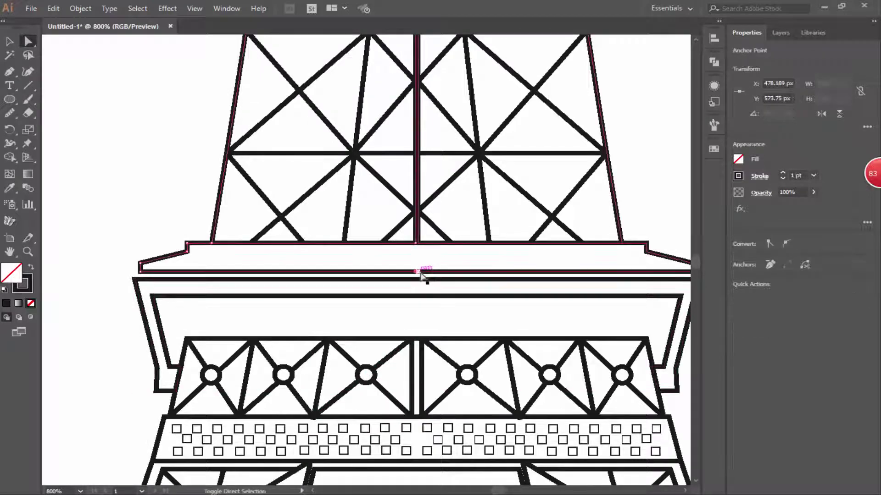
pyautogui.scroll(2, 420, 275)
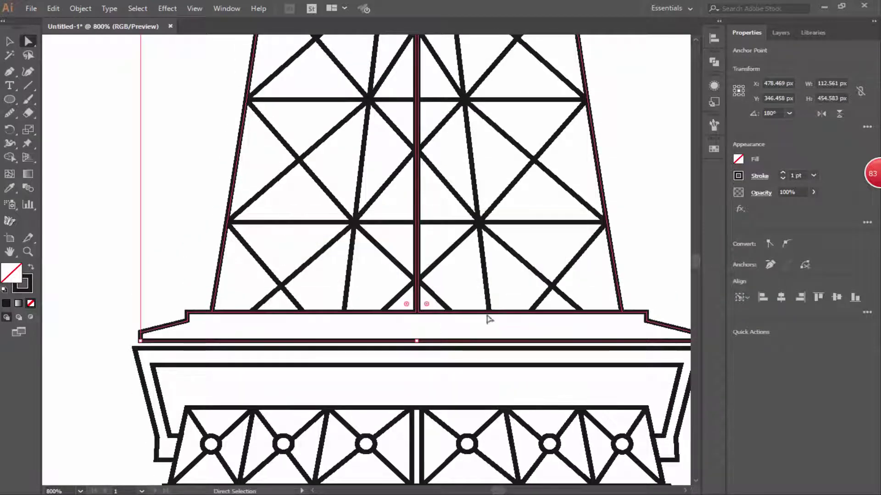
pyautogui.scroll(2, 428, 314)
pyautogui.scroll(3, 413, 275)
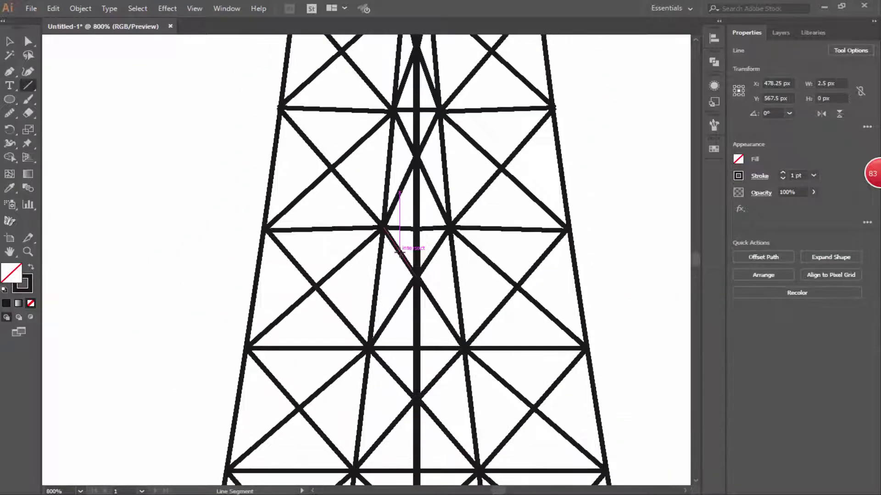
pyautogui.scroll(3, 406, 257)
pyautogui.scroll(3, 400, 247)
pyautogui.scroll(10, 400, 248)
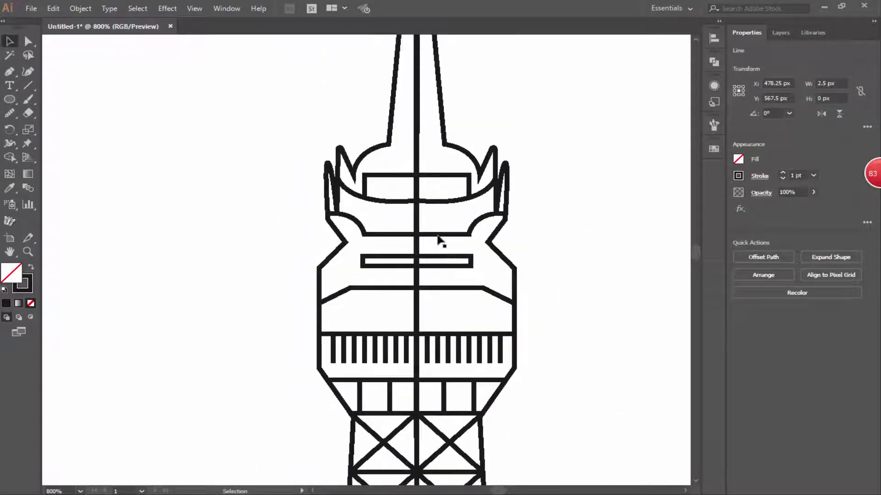
pyautogui.scroll(-5, 440, 240)
# Select all the tower artwork and switch to the Shape Builder tool
pyautogui.scroll(-3, 519, 224)
pyautogui.hotkey('ctrl', 'a')
pyautogui.scroll(4, 482, 403)
pyautogui.scroll(-1, 508, 457)
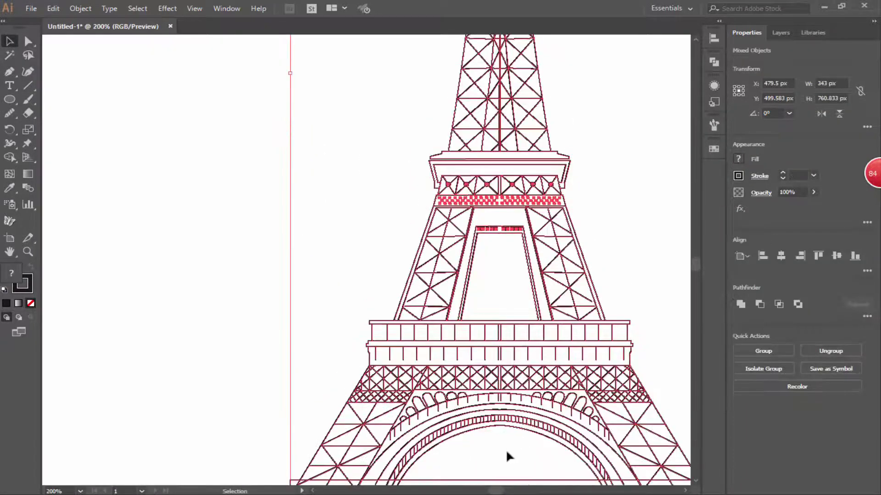
pyautogui.scroll(3, 508, 456)
pyautogui.scroll(5, 503, 438)
pyautogui.hotkey('shift', 'm')
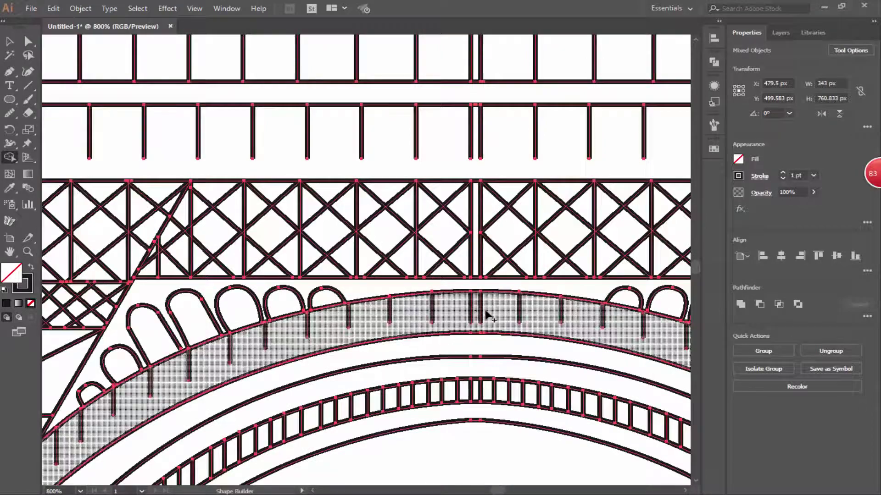
# Move up to the spire and merge its mirrored regions across the centre seam
pyautogui.scroll(2, 481, 255)
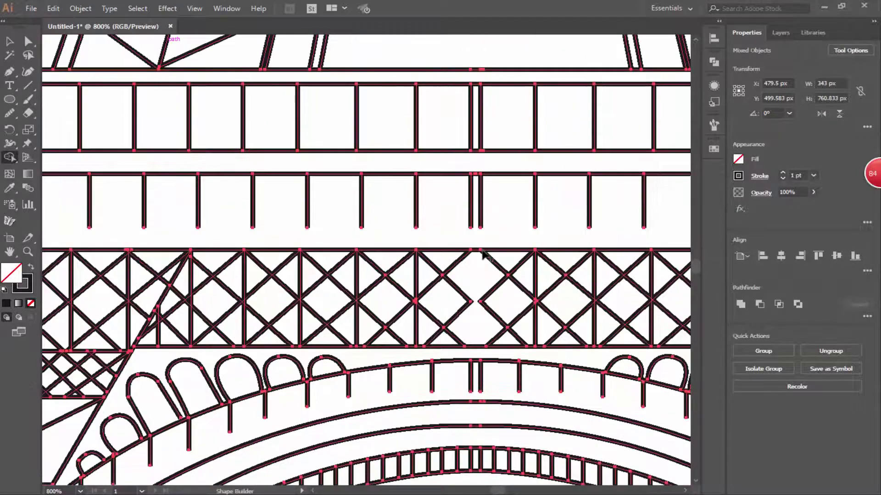
pyautogui.scroll(2, 482, 256)
pyautogui.scroll(2, 515, 275)
pyautogui.scroll(3, 491, 269)
pyautogui.scroll(2, 486, 266)
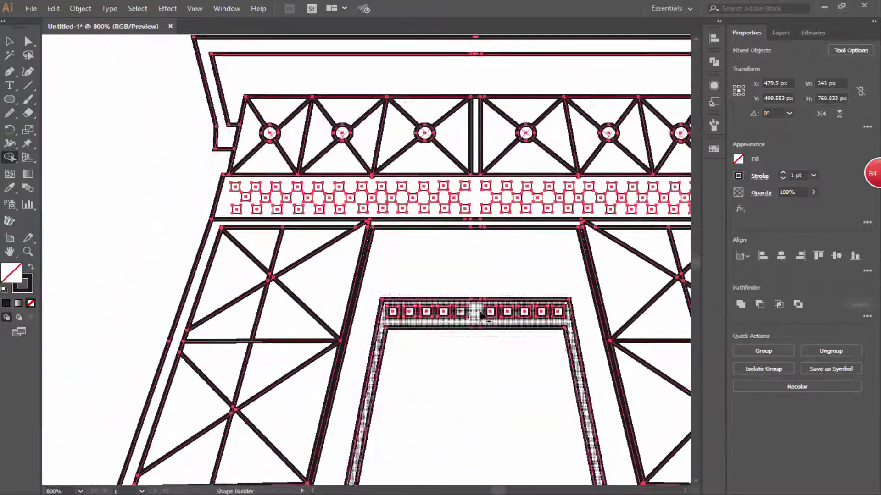
pyautogui.scroll(1, 484, 234)
pyautogui.scroll(3, 482, 206)
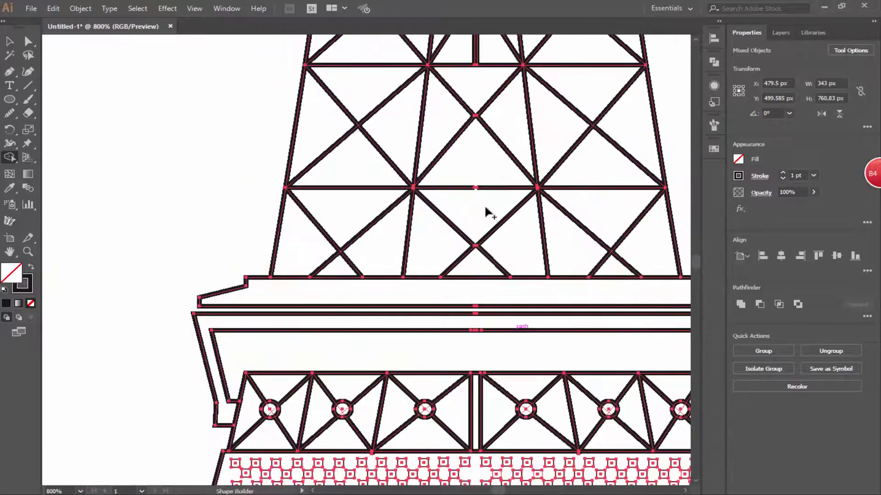
pyautogui.scroll(4, 486, 216)
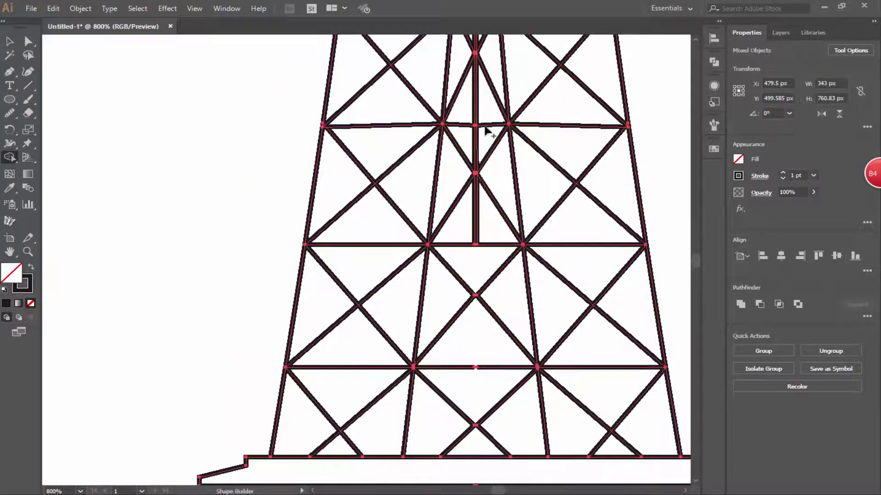
pyautogui.scroll(2, 487, 220)
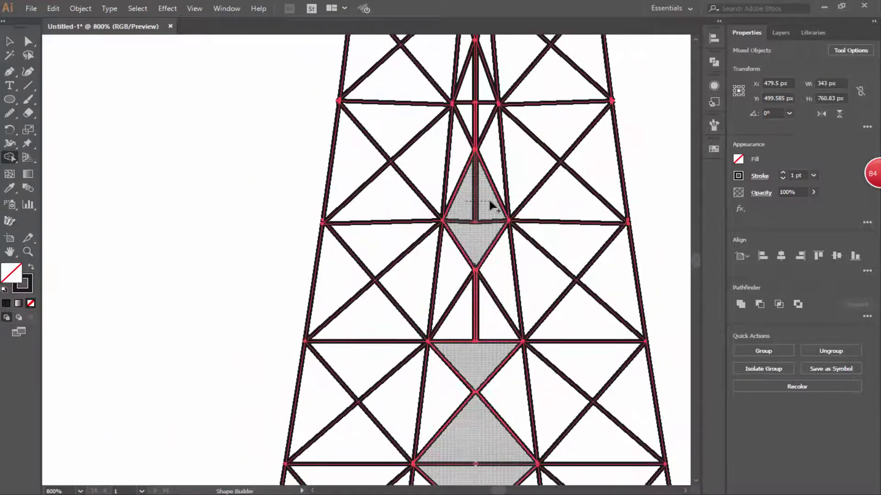
pyautogui.scroll(2, 477, 321)
pyautogui.scroll(2, 473, 193)
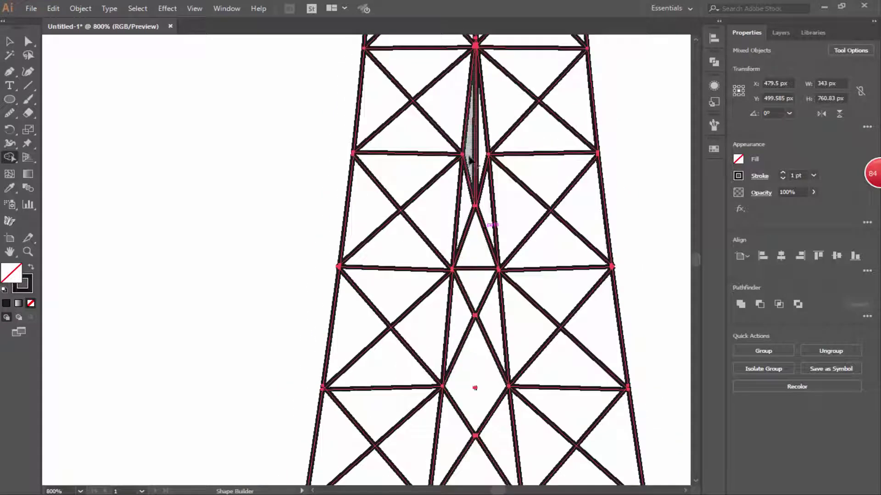
pyautogui.scroll(3, 469, 158)
pyautogui.scroll(3, 479, 154)
pyautogui.scroll(3, 479, 154)
pyautogui.scroll(3, 472, 179)
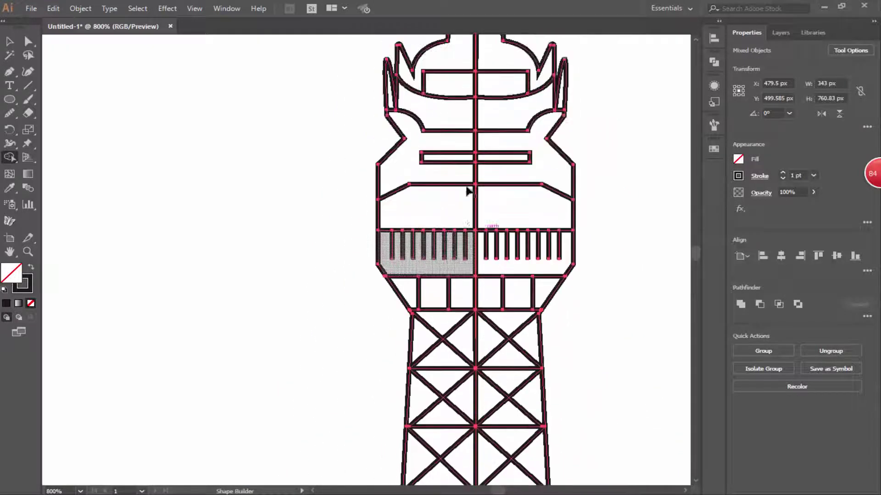
pyautogui.moveTo(468, 243); pyautogui.dragTo(484, 206)
# Merge the top cabin and grille band regions across the centre line
pyautogui.scroll(2, 482, 211)
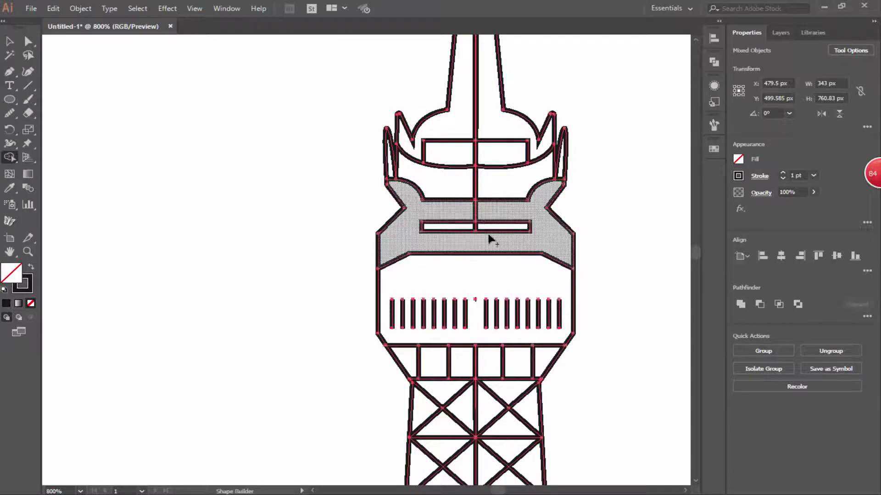
pyautogui.scroll(3, 490, 238)
pyautogui.scroll(2, 468, 197)
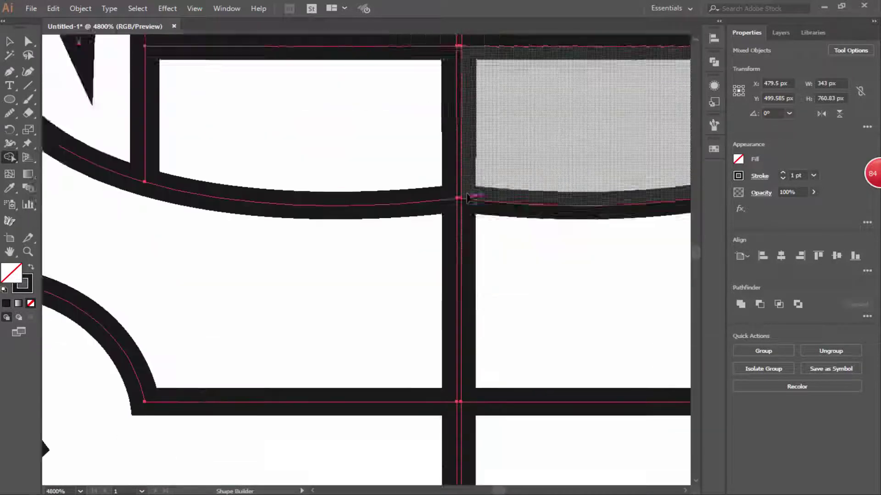
pyautogui.scroll(-4, 467, 198)
pyautogui.moveTo(446, 173); pyautogui.dragTo(466, 134)
pyautogui.scroll(3, 643, 414)
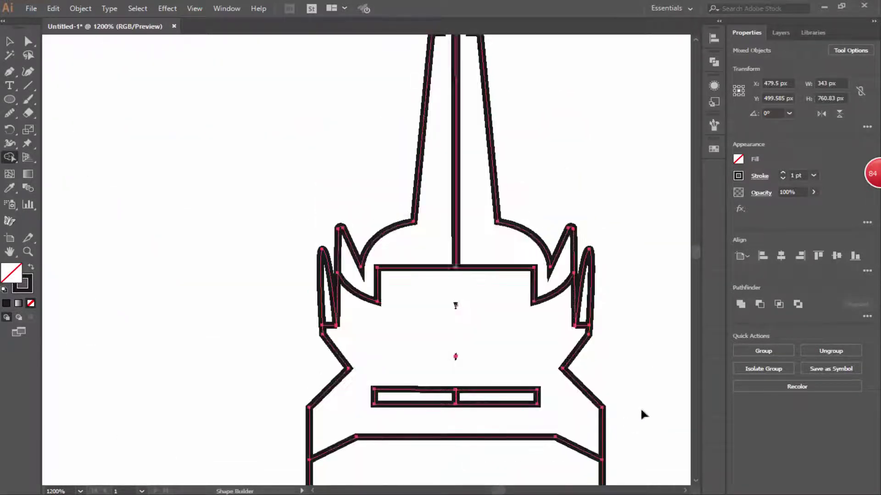
pyautogui.scroll(8, 441, 339)
pyautogui.scroll(-4, 505, 344)
pyautogui.moveTo(458, 257); pyautogui.dragTo(465, 370)
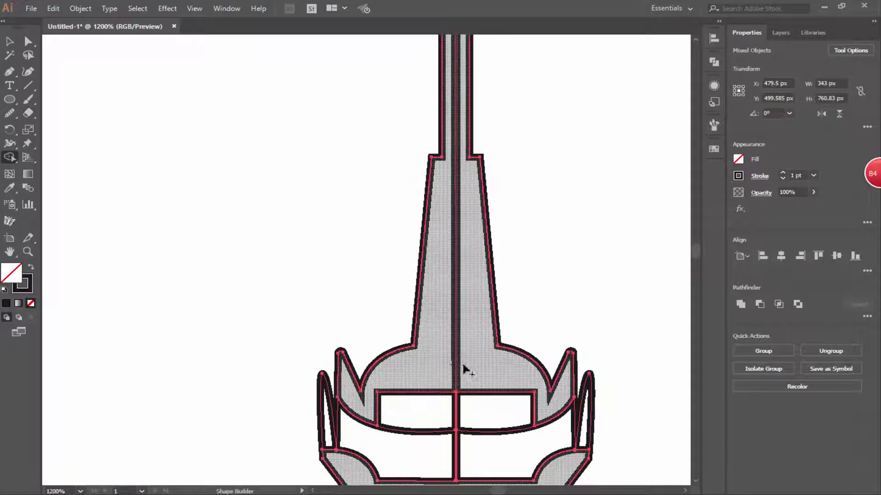
pyautogui.scroll(-3, 459, 344)
pyautogui.scroll(-3, 460, 317)
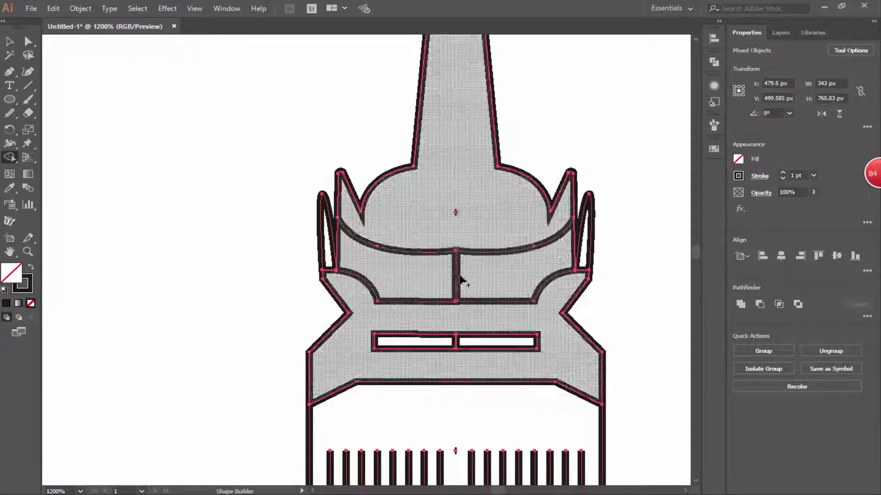
# Try cutting and joining the paths at the centre junction, dismissing both warnings
pyautogui.press('v')
pyautogui.click(445, 199)
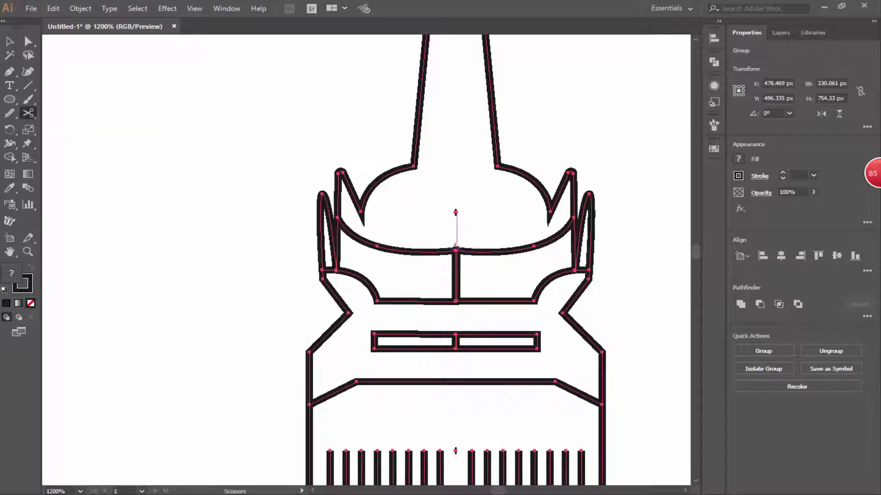
pyautogui.scroll(5, 457, 272)
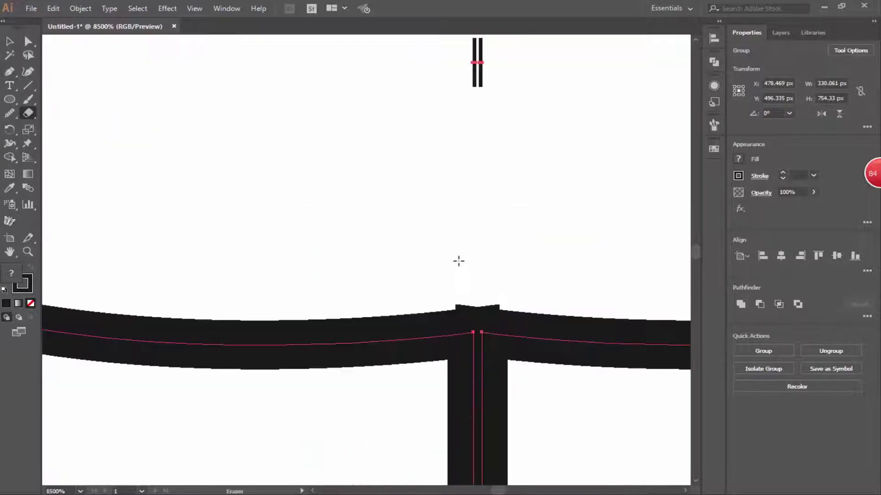
pyautogui.click(452, 365)
pyautogui.press('Return')
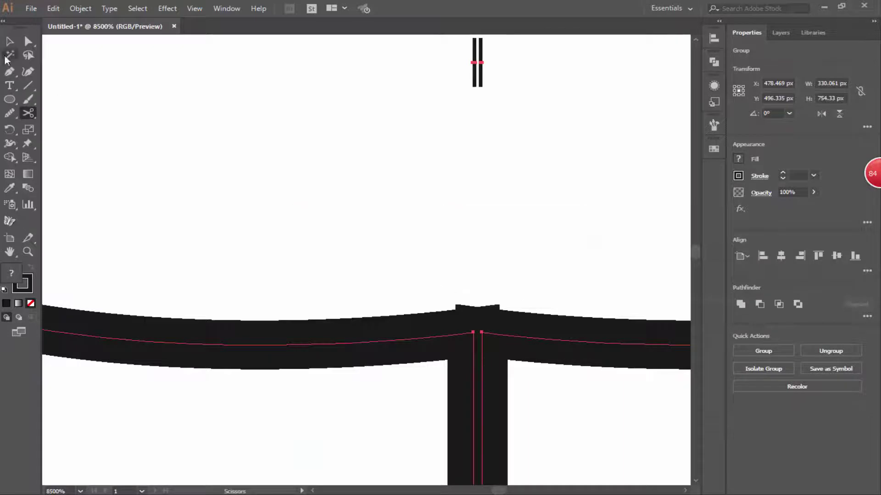
pyautogui.press('a')
pyautogui.click(482, 334)
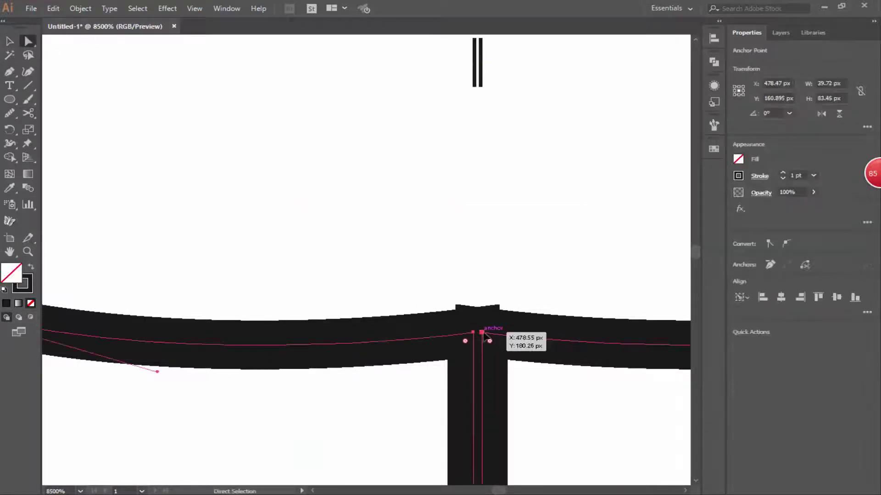
pyautogui.hotkey('ctrl', 'j')
pyautogui.press('Return')
# Fit the drawing in view and reselect the tower group
pyautogui.scroll(-5, 488, 346)
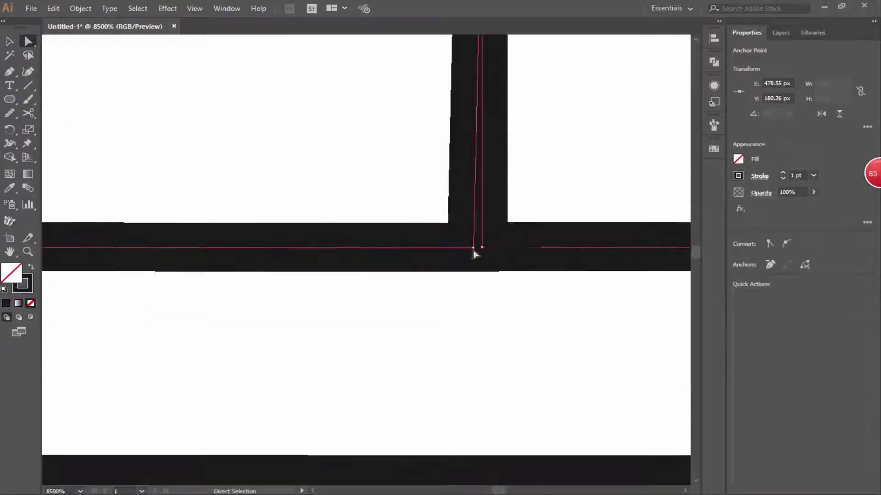
pyautogui.scroll(-3, 457, 338)
pyautogui.scroll(-2, 468, 330)
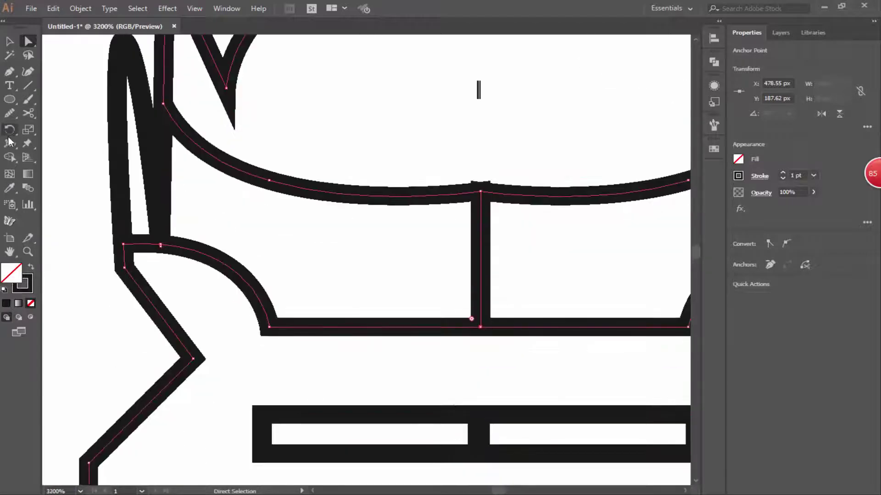
pyautogui.hotkey('ctrl', '0')
pyautogui.keyDown('ctrl'); pyautogui.click(384, 370); pyautogui.keyUp('ctrl')
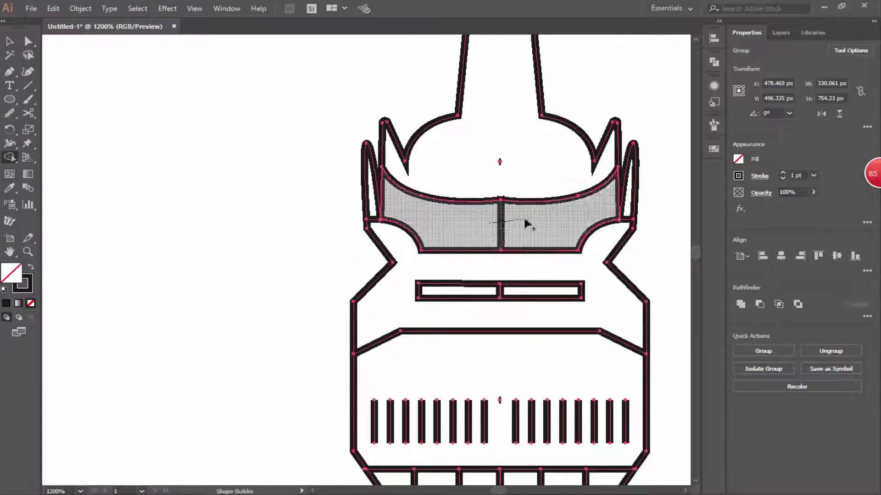
pyautogui.scroll(5, 503, 294)
pyautogui.scroll(3, 503, 294)
pyautogui.press('a')
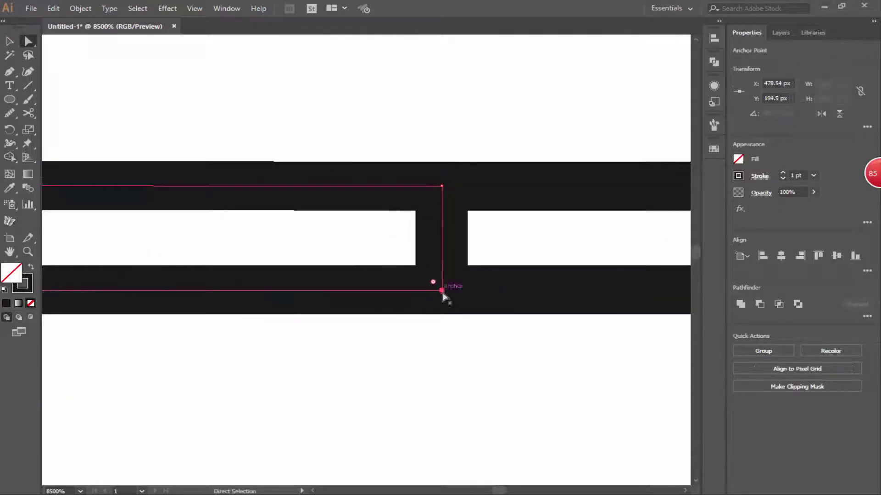
pyautogui.scroll(-4, 443, 297)
# Marquee-select the tower top and merge the cabin slot's two halves with Shape Builder
pyautogui.press('v')
pyautogui.moveTo(344, 213); pyautogui.dragTo(537, 308)
pyautogui.hotkey('shift', 'm')
pyautogui.moveTo(472, 261); pyautogui.dragTo(293, 262)
pyautogui.press('v')
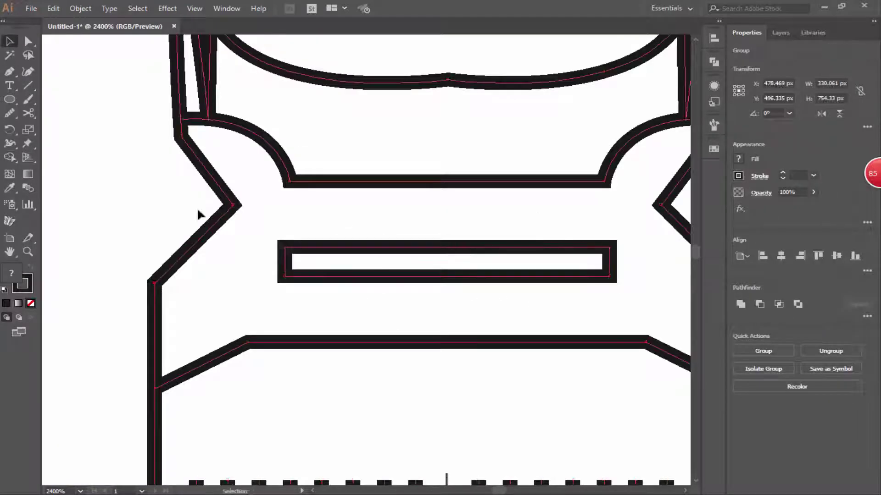
pyautogui.scroll(-1, 422, 315)
pyautogui.click(422, 317)
# Give the left row of bars in the upper section a tapered width profile
pyautogui.click(403, 340)
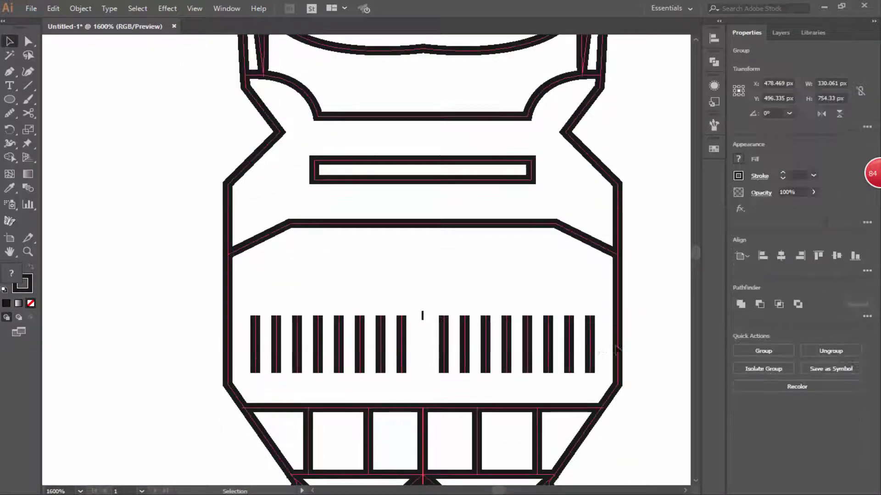
pyautogui.doubleClick(320, 333)
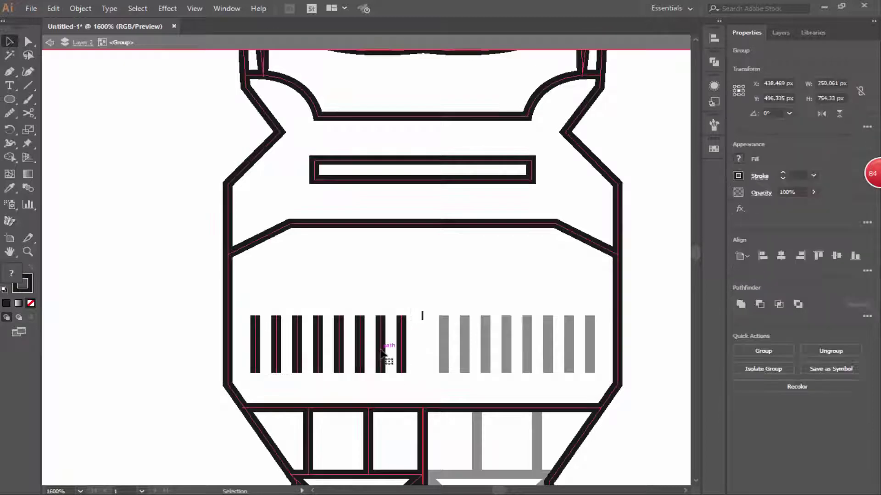
pyautogui.click(401, 358)
pyautogui.click(760, 175)
pyautogui.click(693, 351)
pyautogui.click(697, 298)
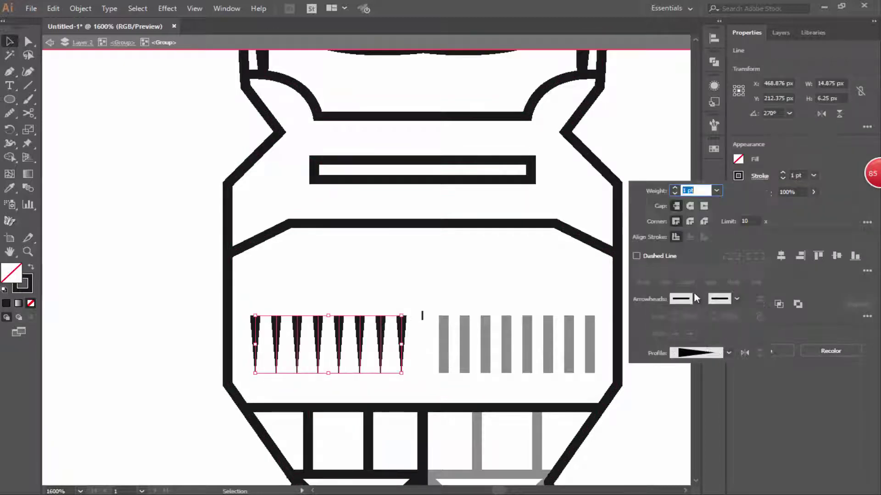
pyautogui.press('Escape')
pyautogui.doubleClick(117, 51)
# Apply the same tapered stroke profile to the right row of bars
pyautogui.click(617, 381)
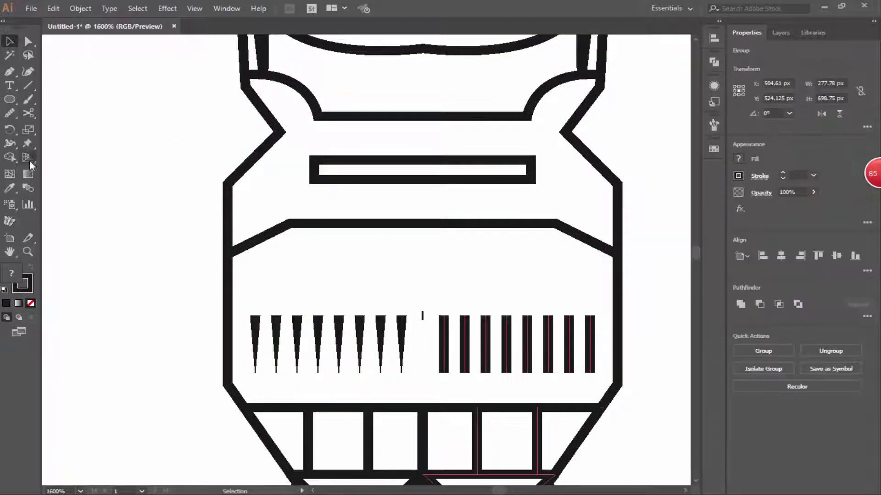
pyautogui.doubleClick(472, 344)
pyautogui.click(470, 330)
pyautogui.click(597, 347)
pyautogui.moveTo(597, 347); pyautogui.dragTo(596, 348)
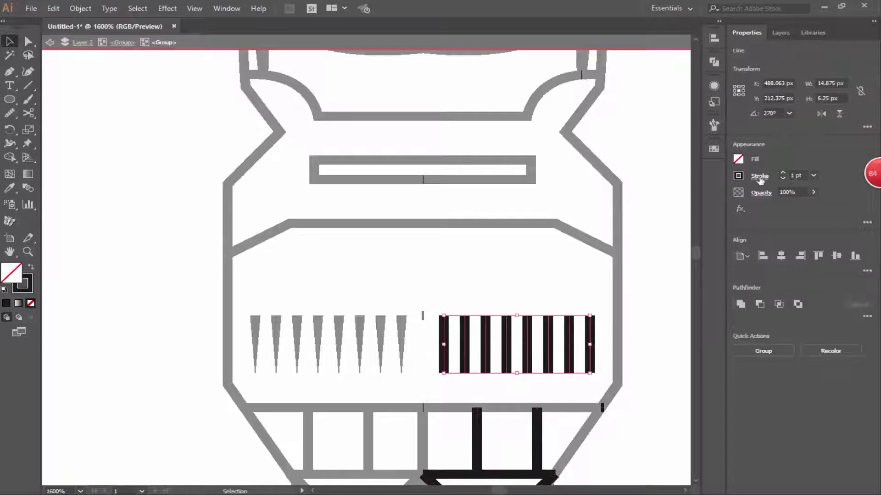
pyautogui.click(760, 182)
pyautogui.click(697, 298)
pyautogui.doubleClick(660, 134)
# Re-isolate the right bars, reapply the tapered profile and return to the whole tower
pyautogui.doubleClick(421, 314)
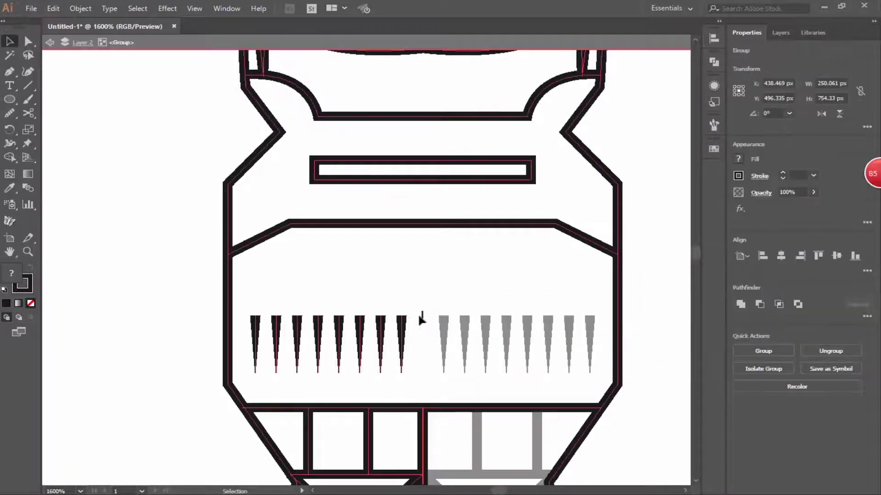
pyautogui.press('v')
pyautogui.scroll(-4, 553, 329)
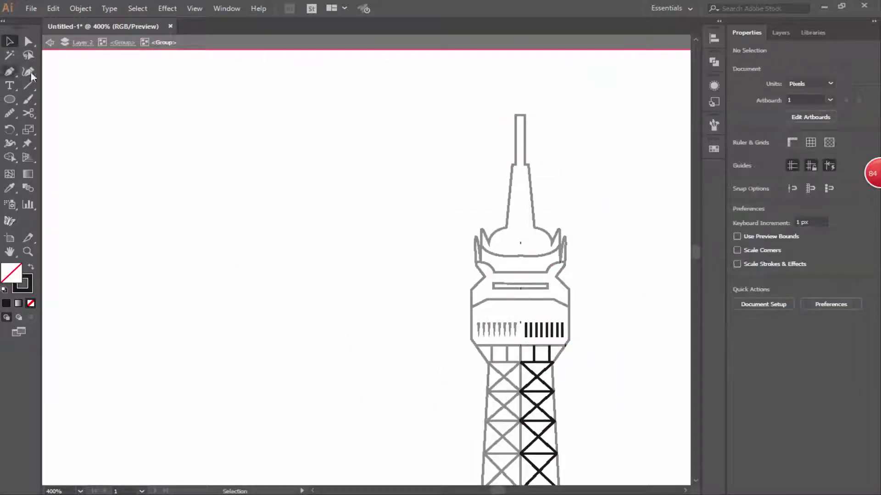
pyautogui.doubleClick(555, 332)
pyautogui.moveTo(568, 321); pyautogui.dragTo(523, 340)
pyautogui.click(760, 176)
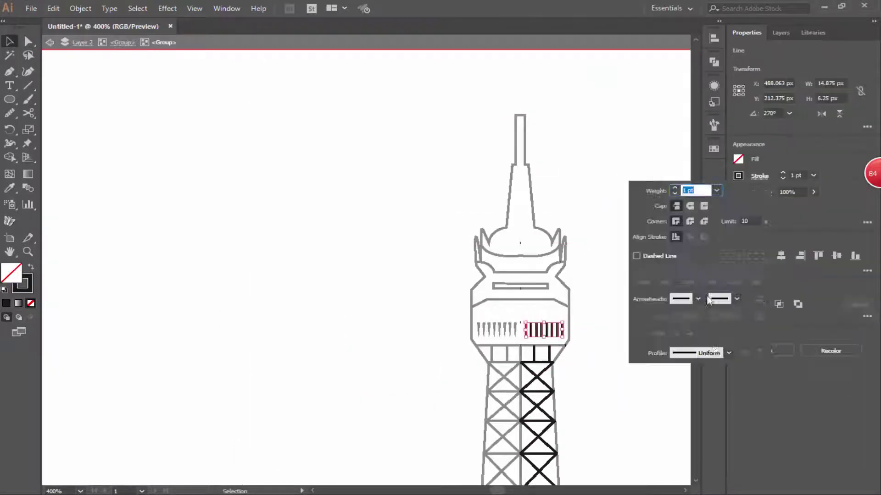
pyautogui.doubleClick(424, 255)
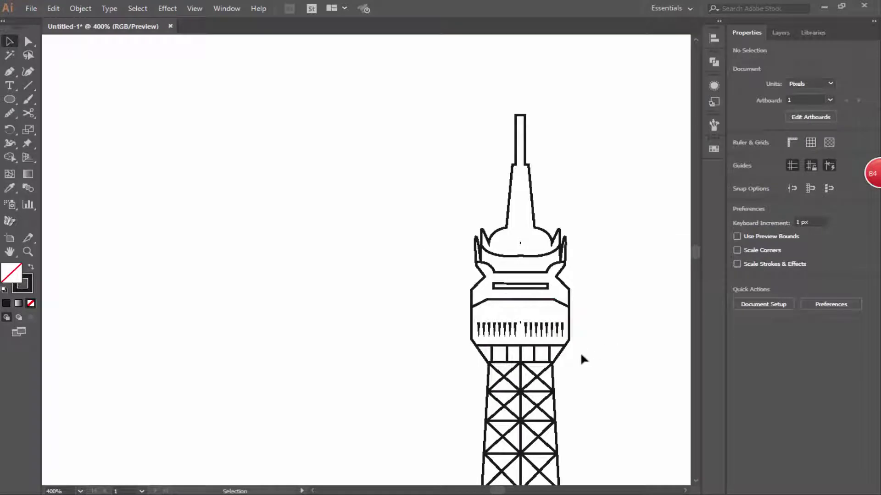
# Select the tower's lattice group together with the rest of the artwork
pyautogui.scroll(-10, 583, 359)
pyautogui.hscroll(3, 560, 391)
pyautogui.click(485, 332)
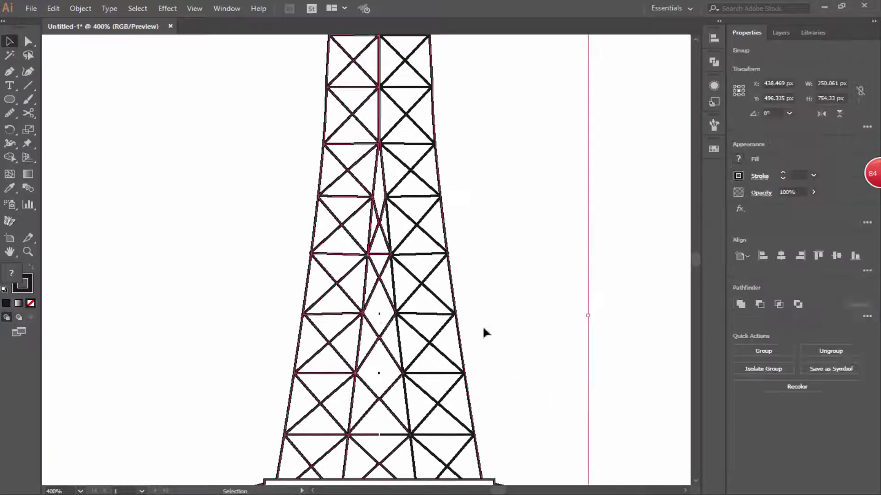
pyautogui.hotkey('ctrl', 'a')
pyautogui.scroll(-1, 485, 332)
pyautogui.click(9, 158)
pyautogui.click(378, 344)
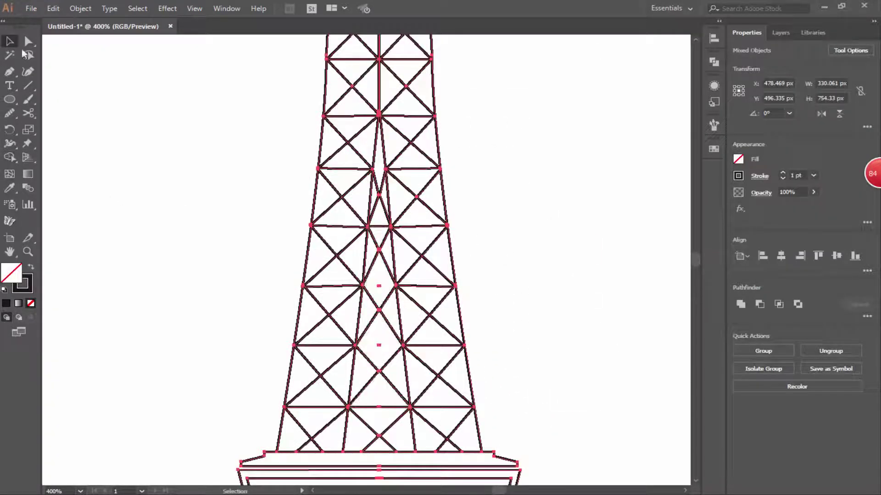
pyautogui.hotkey('ctrl', '0')
# Fit the artboard in view, marquee-select the whole tower and switch to Shape Builder
pyautogui.hotkey('ctrl', 'shift', 'a')
pyautogui.moveTo(533, 219); pyautogui.dragTo(391, 417)
pyautogui.scroll(3, 456, 377)
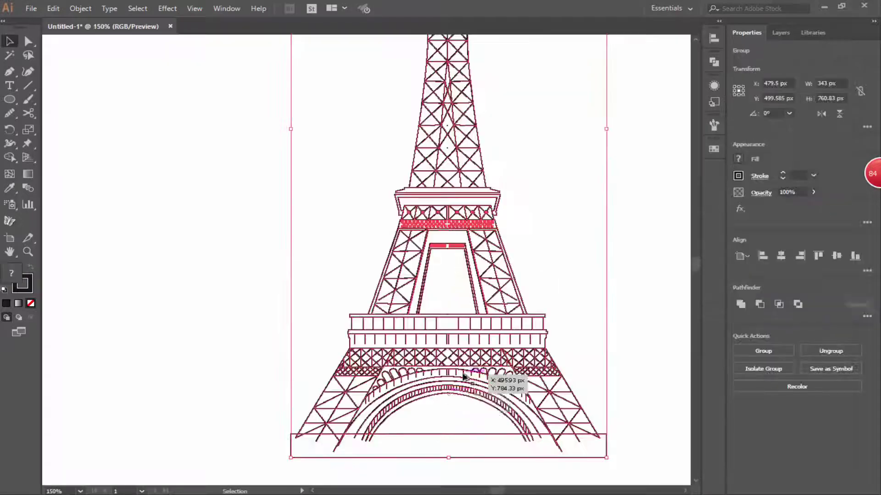
pyautogui.scroll(2, 458, 321)
pyautogui.hotkey('shift', 'm')
pyautogui.scroll(1, 482, 265)
pyautogui.scroll(4, 482, 265)
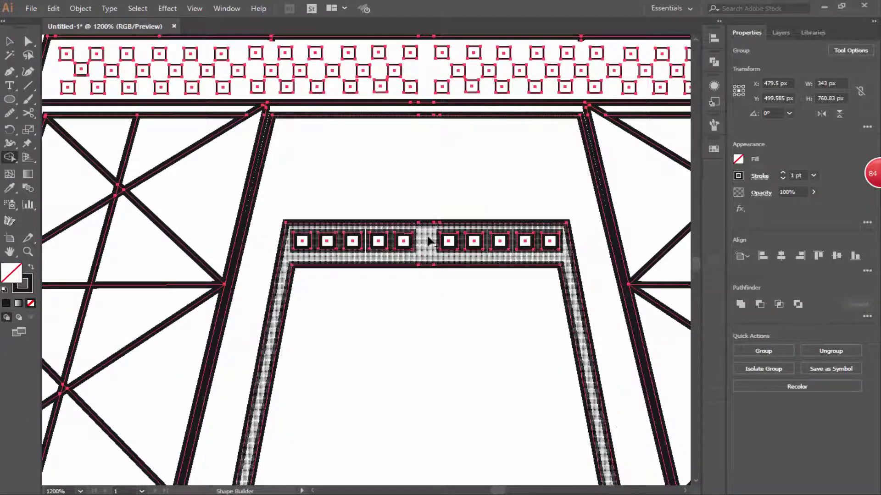
pyautogui.scroll(1, 429, 240)
pyautogui.scroll(3, 417, 241)
pyautogui.scroll(5, 424, 257)
# Zoom in on the tower head and pick its crossbar segment with Direct Selection
pyautogui.press('a')
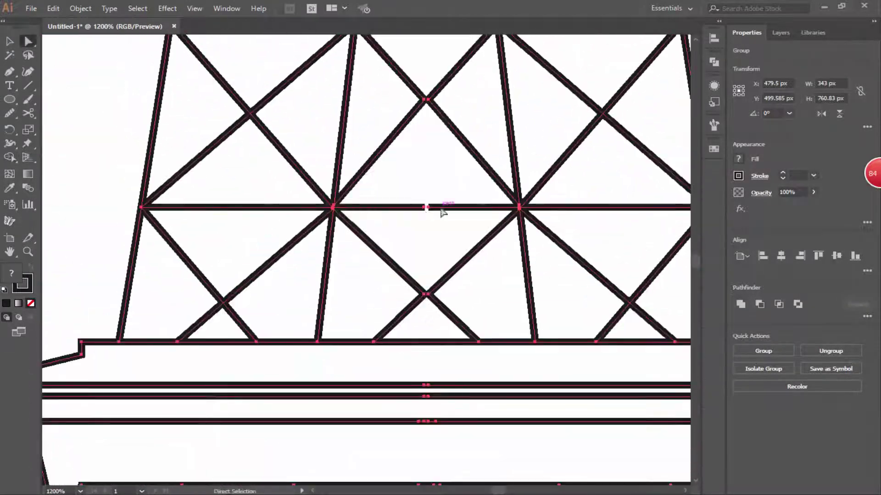
pyautogui.click(425, 207)
pyautogui.scroll(3, 464, 185)
pyautogui.click(421, 177)
pyautogui.scroll(2, 420, 177)
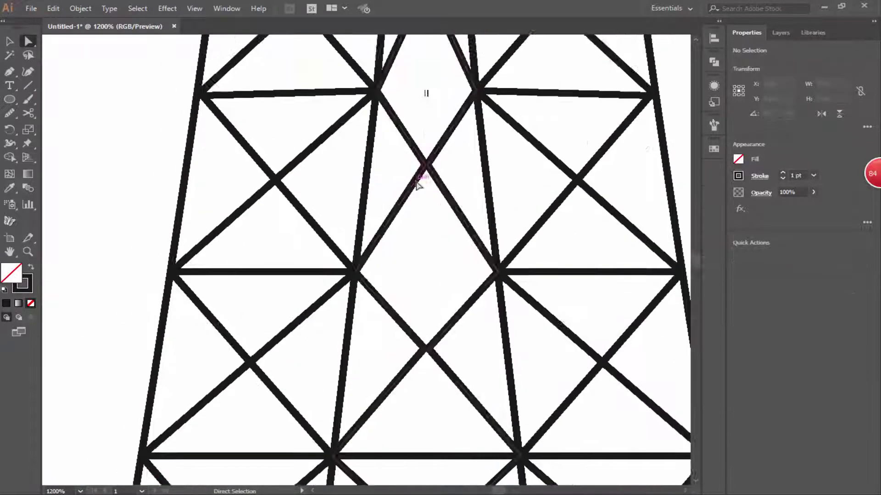
pyautogui.scroll(2, 418, 192)
pyautogui.scroll(2, 422, 186)
pyautogui.scroll(3, 425, 182)
pyautogui.scroll(3, 429, 192)
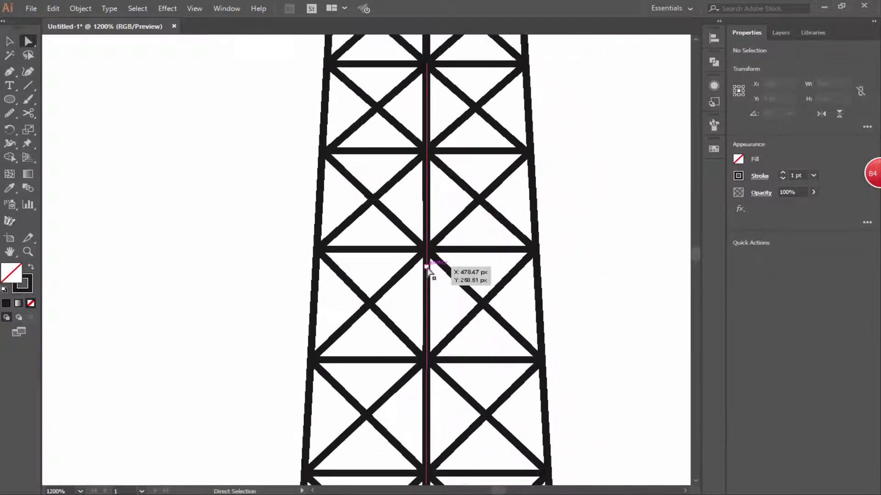
pyautogui.scroll(3, 429, 248)
pyautogui.scroll(3, 423, 202)
# Give the thin line at the spire tip a tapered width profile
pyautogui.click(425, 207)
pyautogui.click(395, 94)
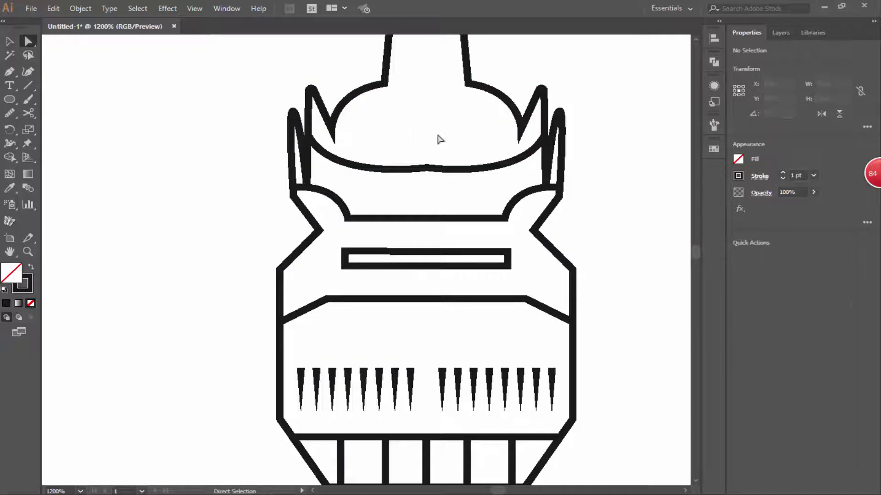
pyautogui.scroll(10, 439, 138)
pyautogui.click(760, 176)
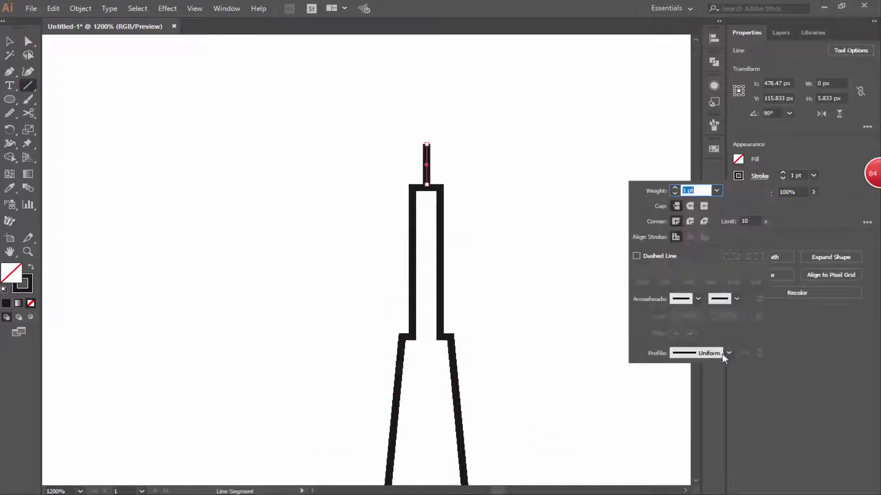
pyautogui.click(491, 185)
pyautogui.press('Escape')
pyautogui.press('v')
pyautogui.click(93, 116)
pyautogui.hotkey('ctrl', '0')
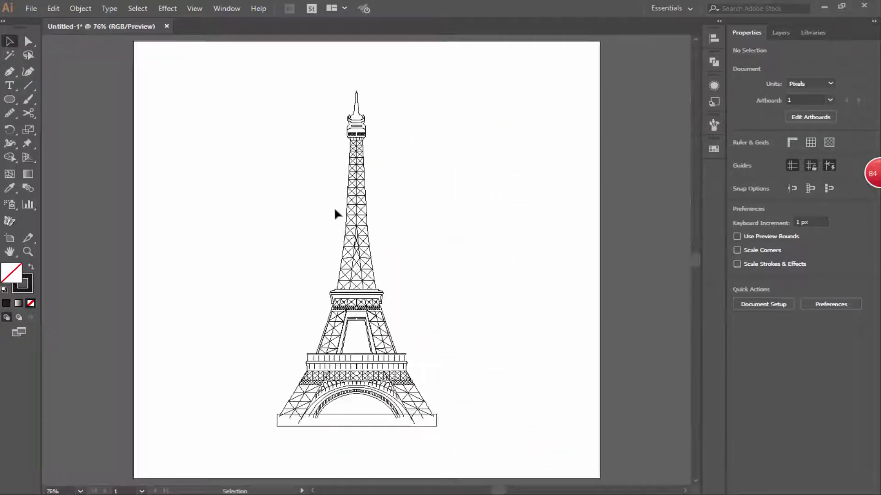
# Draw a small circle in the middle of the squares band
pyautogui.scroll(5, 333, 329)
pyautogui.scroll(4, 419, 349)
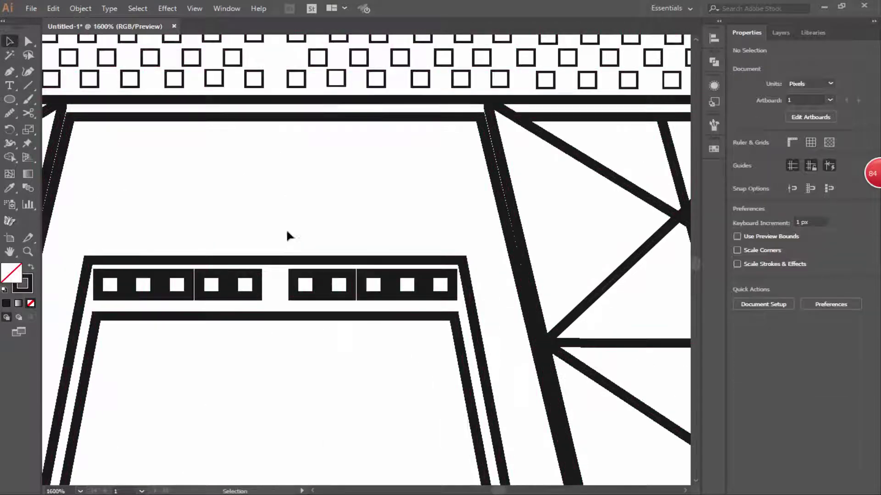
pyautogui.click(11, 99)
pyautogui.moveTo(271, 339); pyautogui.dragTo(271, 339)
pyautogui.press('v')
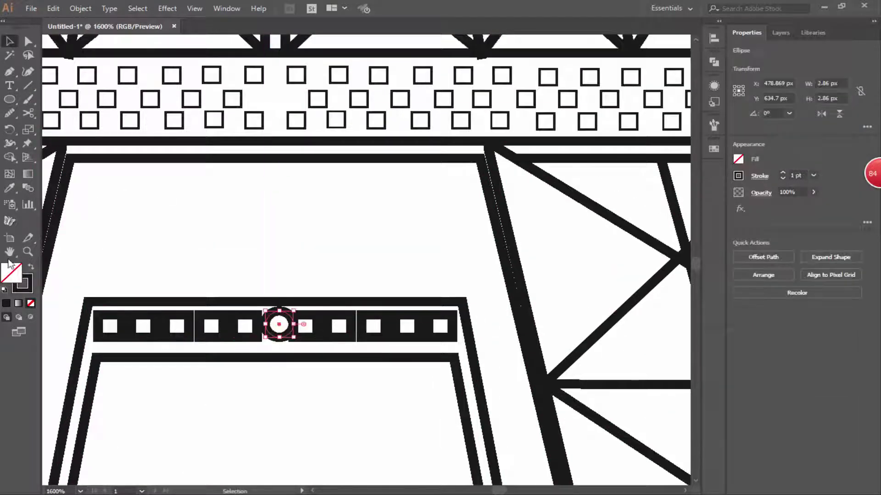
pyautogui.scroll(3, 279, 327)
pyautogui.scroll(2, 276, 303)
pyautogui.press('m')
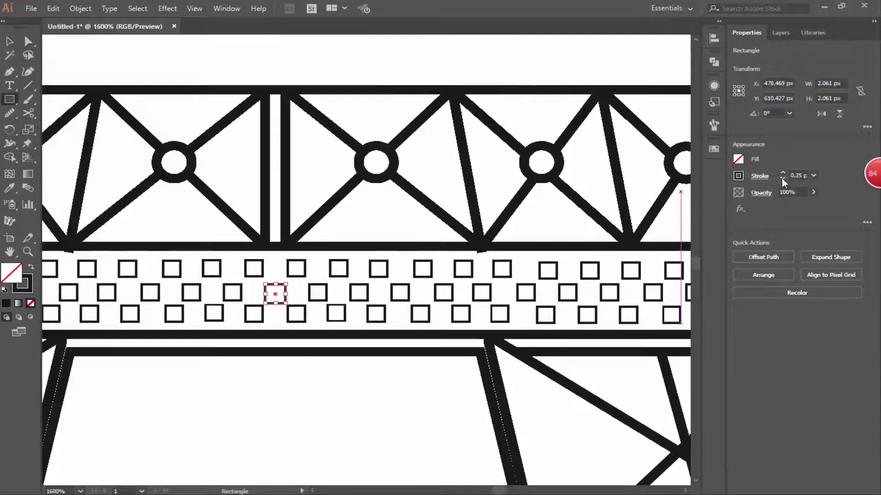
pyautogui.press('v')
pyautogui.click(127, 63)
# Drag the left lattice's lowest diagonal brace so it meets the left leg outline
pyautogui.scroll(-2, 416, 284)
pyautogui.scroll(-1, 417, 283)
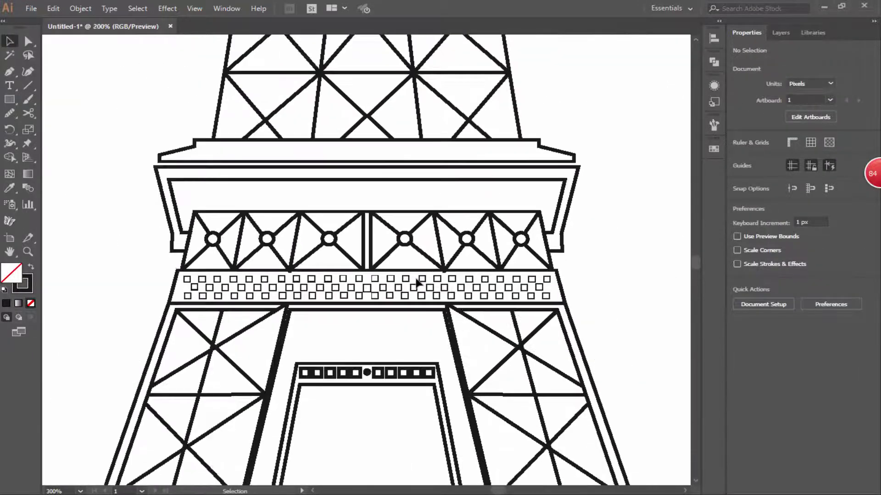
pyautogui.scroll(2, 325, 392)
pyautogui.click(378, 419)
pyautogui.scroll(-3, 381, 376)
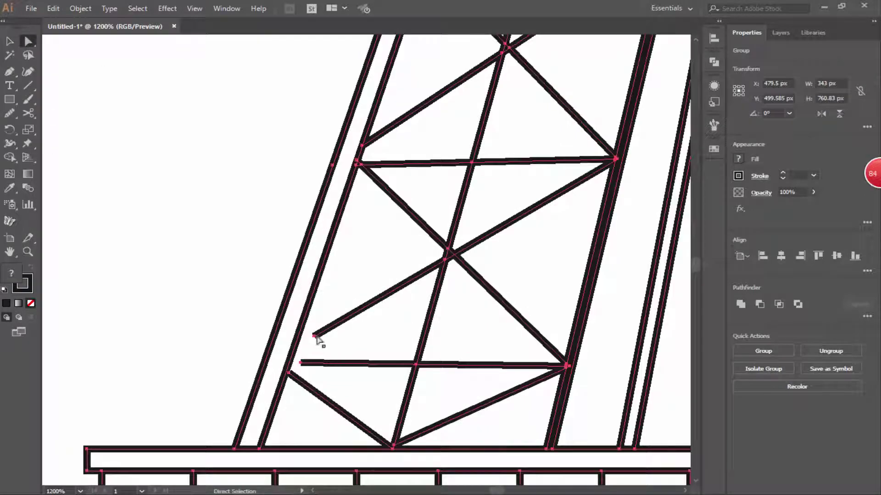
pyautogui.moveTo(316, 337); pyautogui.dragTo(291, 365)
# Extend the right lattice's lowest brace end onto the right leg outline
pyautogui.scroll(-2, 459, 367)
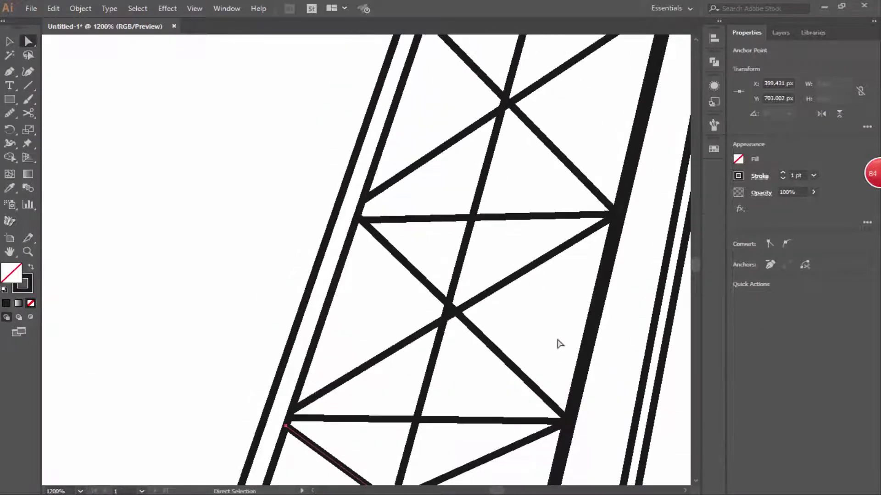
pyautogui.scroll(-2, 551, 275)
pyautogui.scroll(-3, 619, 226)
pyautogui.scroll(4, 357, 165)
pyautogui.scroll(4, 356, 167)
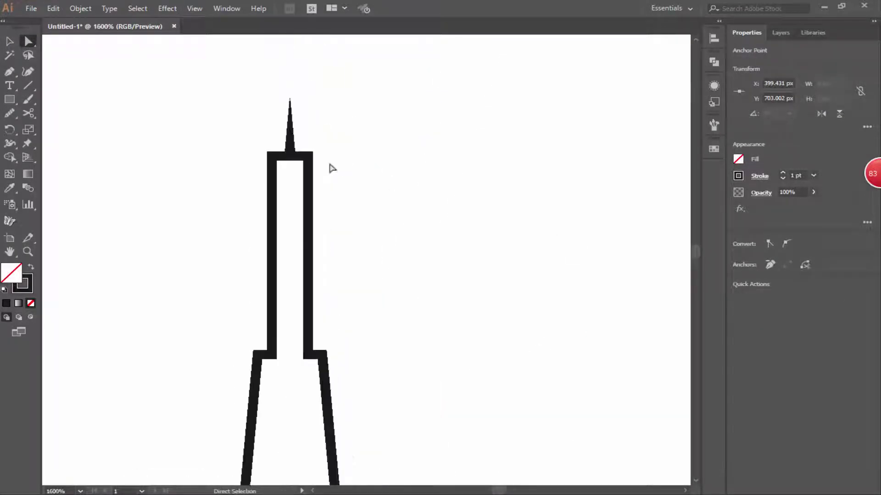
pyautogui.scroll(-5, 330, 168)
pyautogui.scroll(-2, 331, 168)
pyautogui.scroll(-3, 358, 193)
pyautogui.scroll(-3, 358, 193)
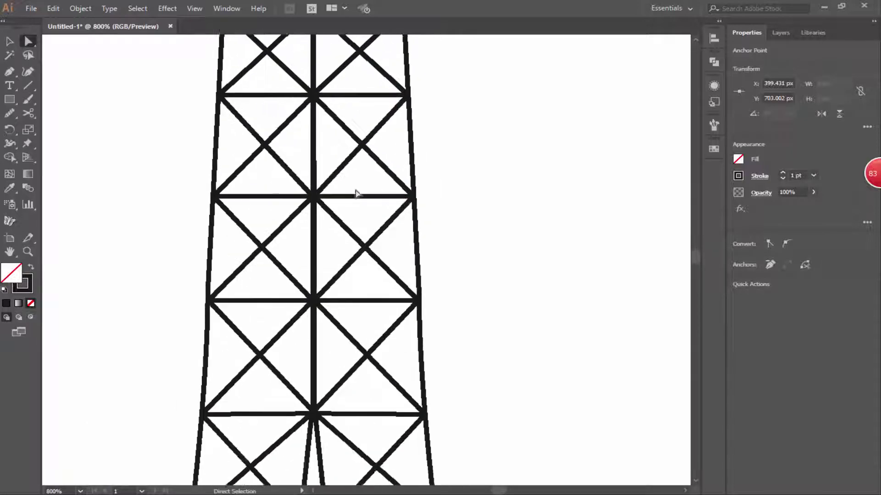
pyautogui.scroll(-4, 661, 273)
pyautogui.scroll(-4, 566, 143)
pyautogui.scroll(-2, 571, 315)
pyautogui.scroll(-5, 571, 315)
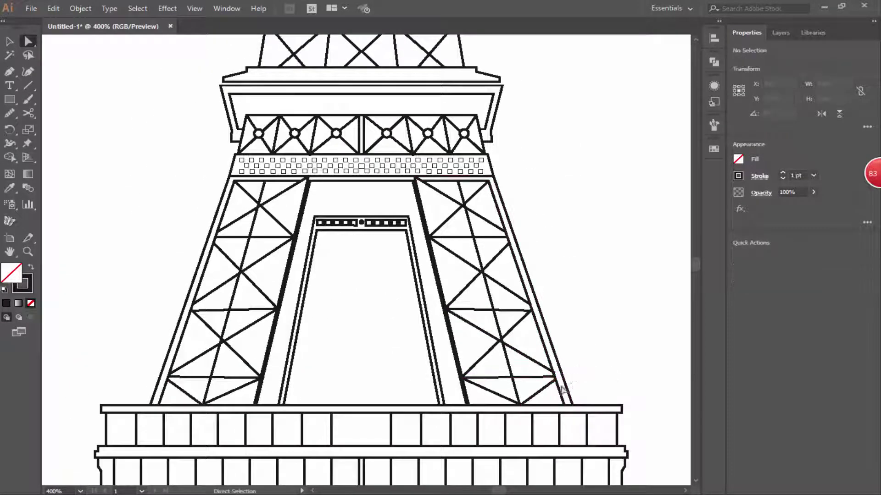
pyautogui.scroll(4, 562, 389)
pyautogui.moveTo(535, 377); pyautogui.dragTo(535, 376)
pyautogui.scroll(-2, 527, 373)
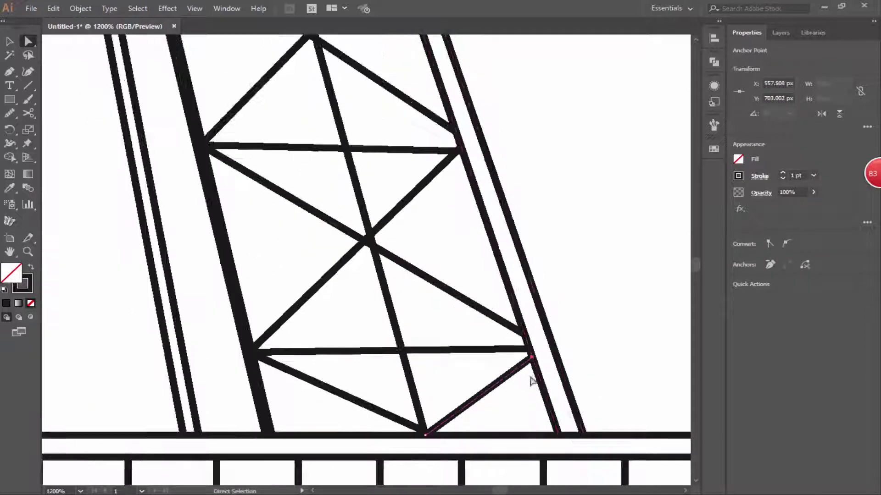
pyautogui.scroll(-2, 574, 350)
pyautogui.scroll(-3, 605, 216)
pyautogui.scroll(-2, 605, 216)
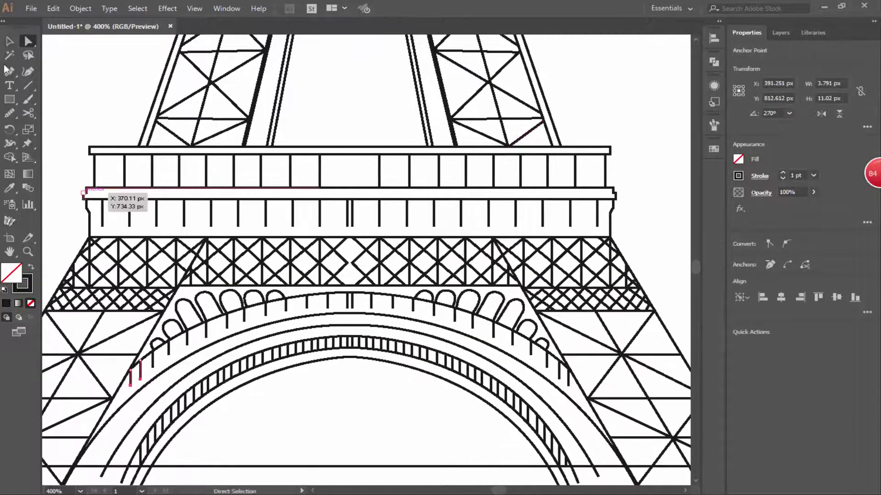
# Select the short lines along the arch inside the tower group for stroke editing
pyautogui.click(10, 41)
pyautogui.hotkey('ctrl', 'a')
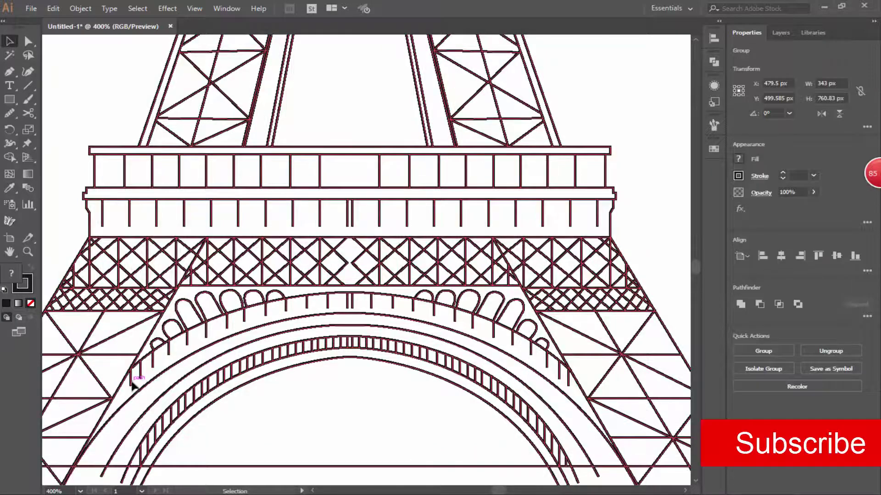
pyautogui.doubleClick(133, 385)
pyautogui.click(133, 383)
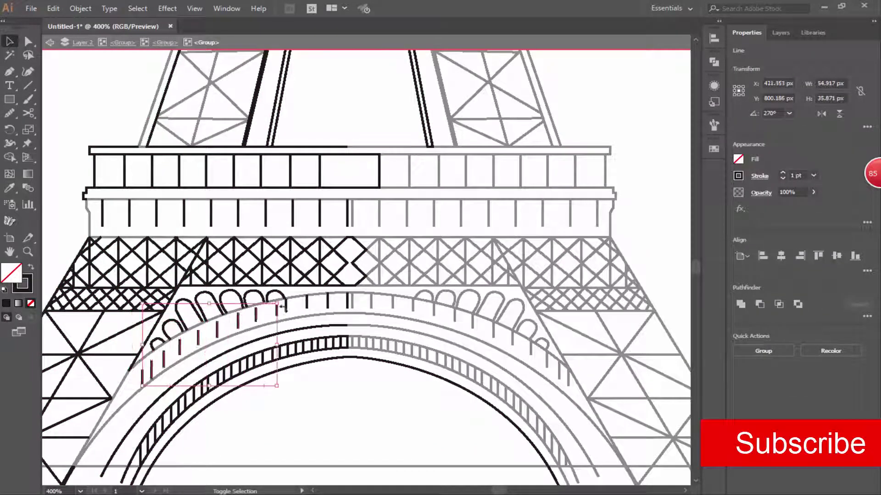
pyautogui.click(759, 176)
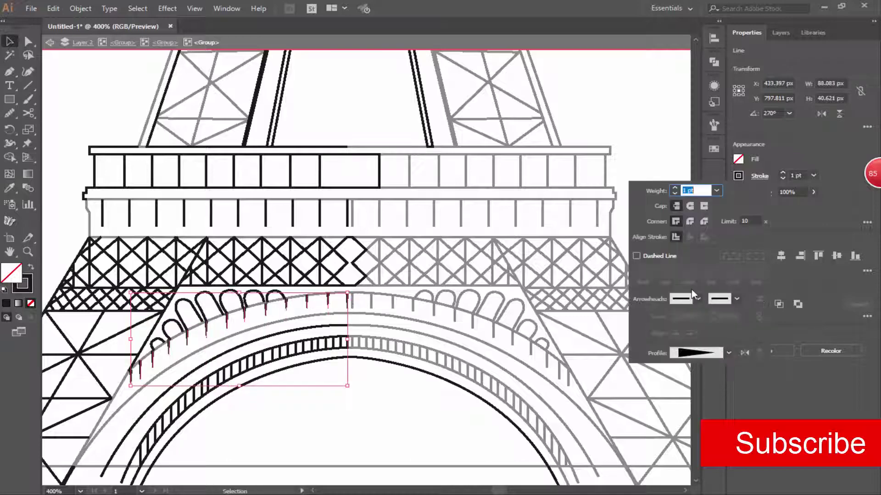
# Set a tapered stroke on a small arch element in the right-half group, then exit
pyautogui.click(159, 42)
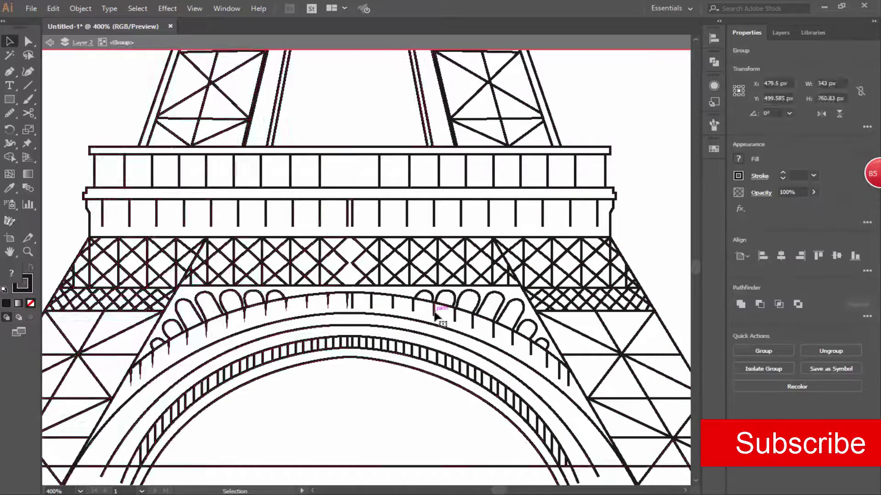
pyautogui.doubleClick(458, 317)
pyautogui.click(444, 312)
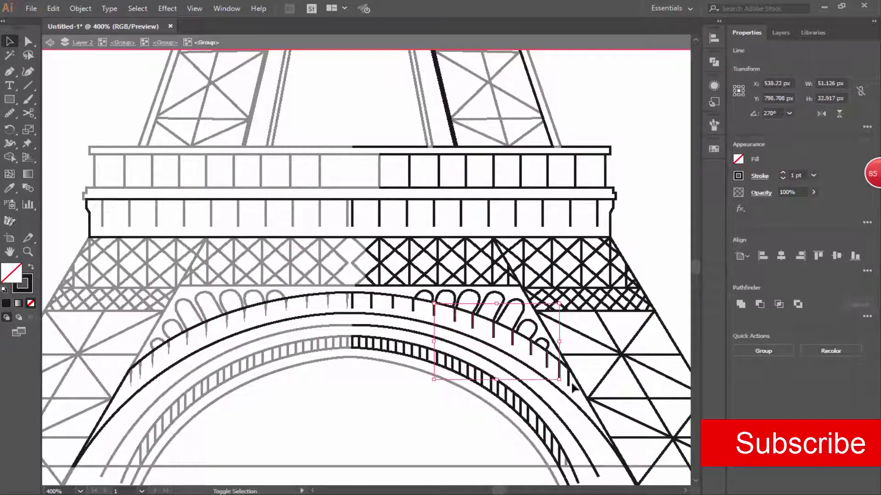
pyautogui.click(759, 176)
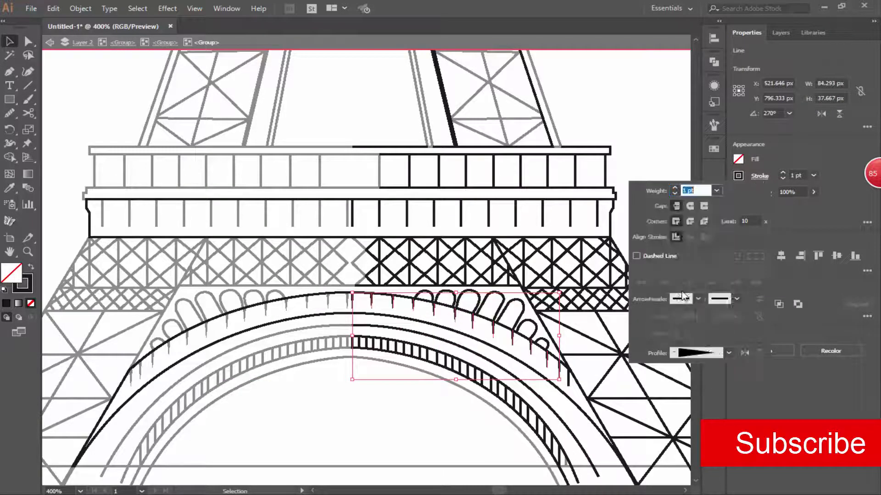
pyautogui.press('Escape')
pyautogui.click(96, 45)
pyautogui.scroll(-2, 530, 316)
pyautogui.scroll(-2, 531, 317)
# Isolate the hanging lines under the right arch, verify their tapered stroke, and exit isolation
pyautogui.click(572, 298)
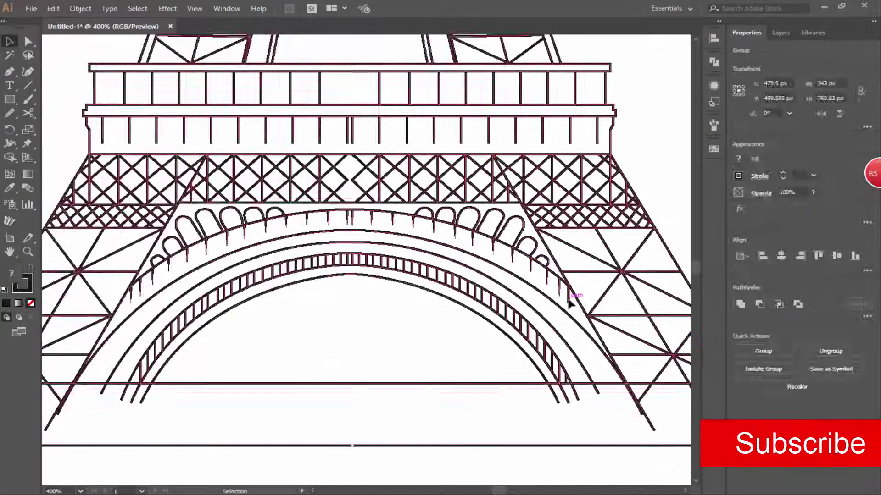
pyautogui.doubleClick(572, 298)
pyautogui.click(572, 299)
pyautogui.doubleClick(572, 298)
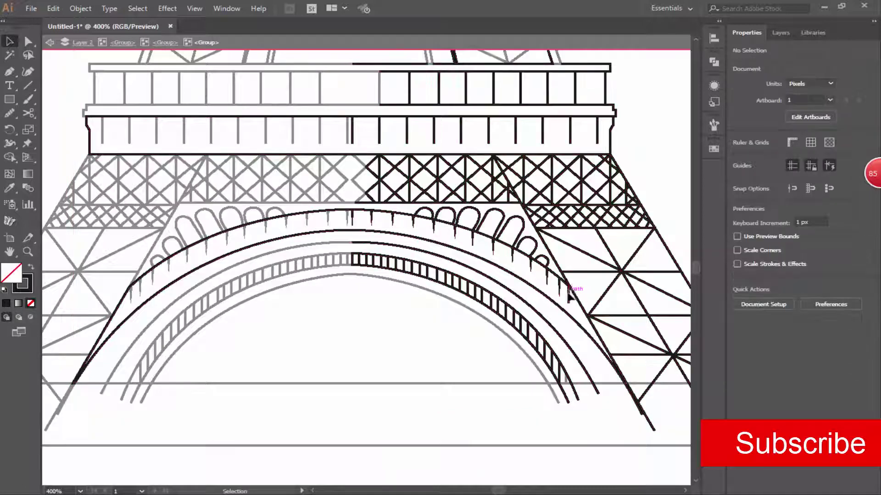
pyautogui.click(759, 176)
pyautogui.click(353, 220)
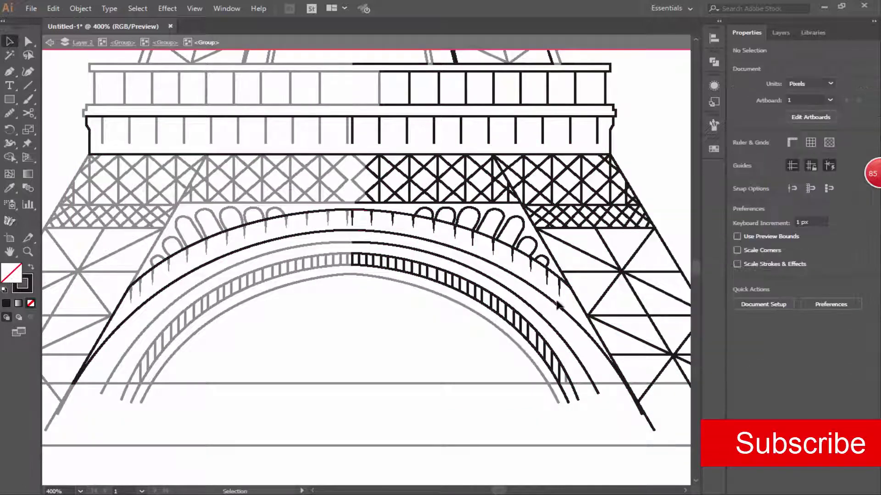
pyautogui.click(351, 222)
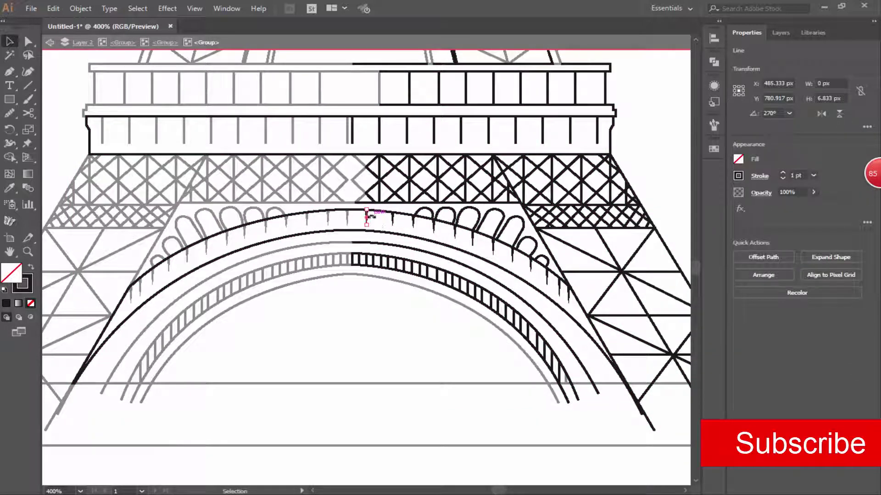
pyautogui.click(367, 389)
pyautogui.scroll(-3, 367, 389)
pyautogui.click(51, 43)
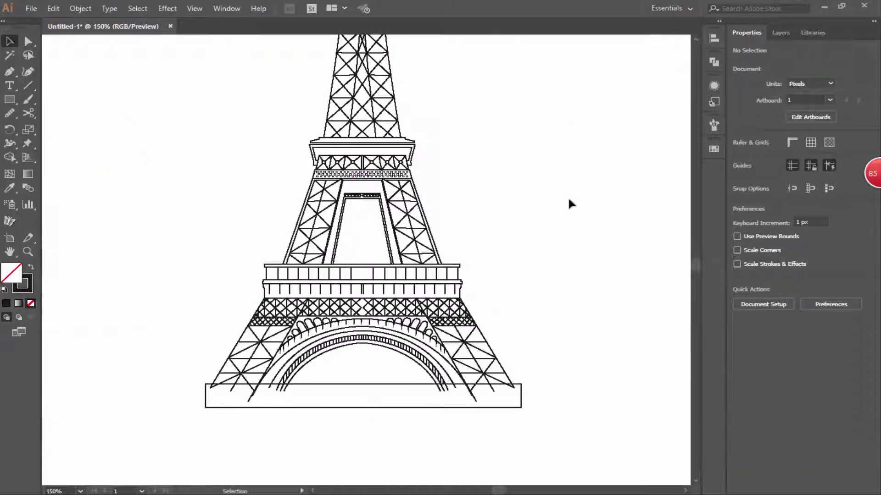
# With Shape Builder, delete the leg and stray line pieces overlapping the tower's base
pyautogui.hotkey('ctrl', 'a')
pyautogui.hotkey('shift', 'm')
pyautogui.scroll(2, 246, 443)
pyautogui.scroll(3, 112, 300)
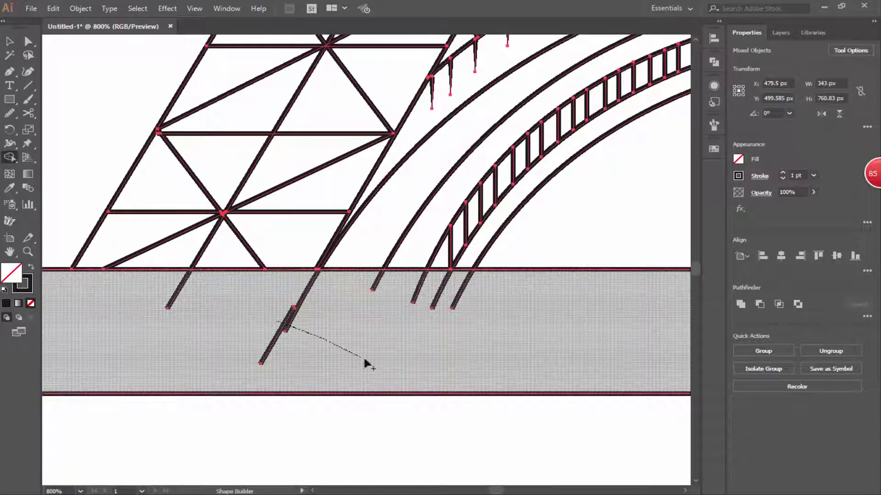
pyautogui.moveTo(367, 365); pyautogui.dragTo(367, 365)
pyautogui.hotkey('ctrl', '0')
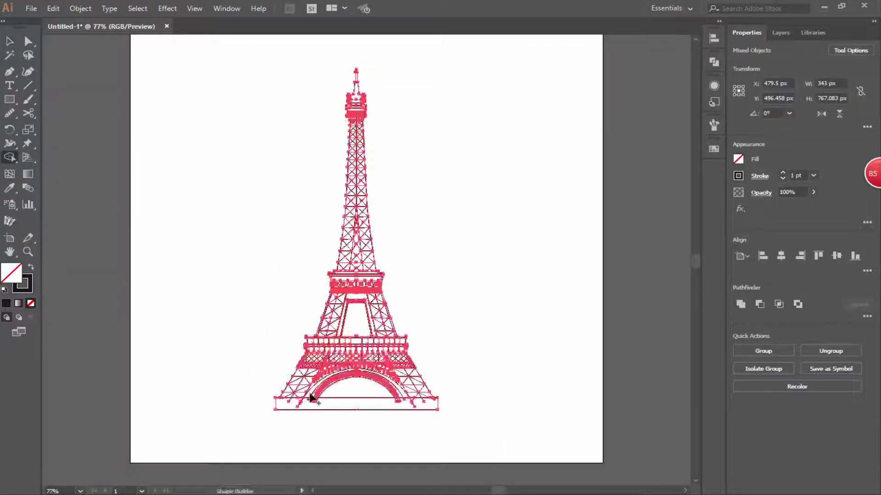
pyautogui.scroll(4, 323, 408)
pyautogui.moveTo(685, 381); pyautogui.dragTo(516, 392)
# Deselect, then reselect all the tower artwork at a fitted view
pyautogui.press('v')
pyautogui.click(615, 216)
pyautogui.click(403, 213)
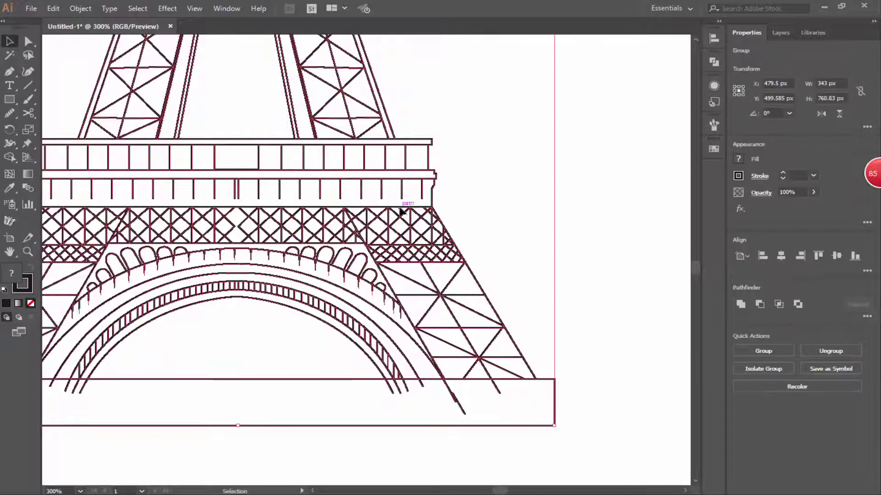
pyautogui.click(550, 385)
pyautogui.hotkey('ctrl', '-')
pyautogui.hotkey('ctrl', '-')
pyautogui.hotkey('ctrl', '-')
pyautogui.hotkey('ctrl', 'a')
pyautogui.scroll(10, 489, 406)
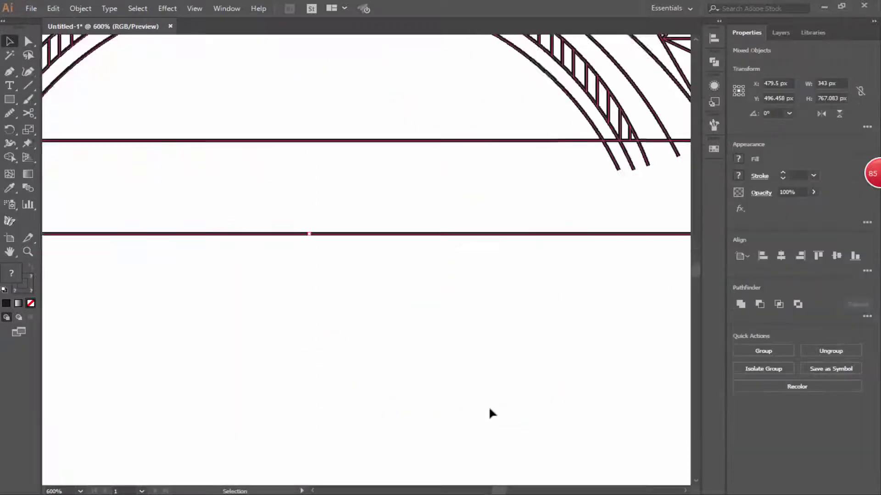
pyautogui.scroll(-5, 619, 360)
pyautogui.scroll(5, 617, 358)
# Drag a diagonal leg line's end point onto the base's top edge
pyautogui.moveTo(618, 358); pyautogui.dragTo(271, 398)
pyautogui.press('a')
pyautogui.click(247, 354)
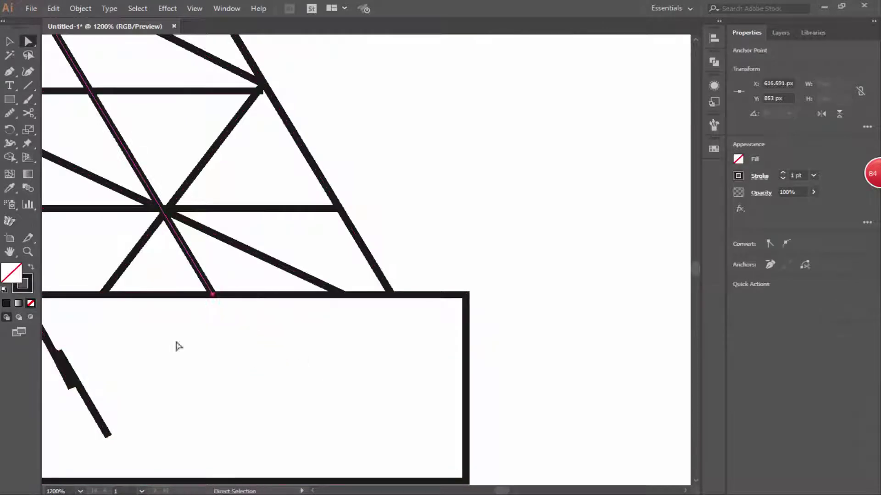
pyautogui.moveTo(179, 346); pyautogui.dragTo(461, 290)
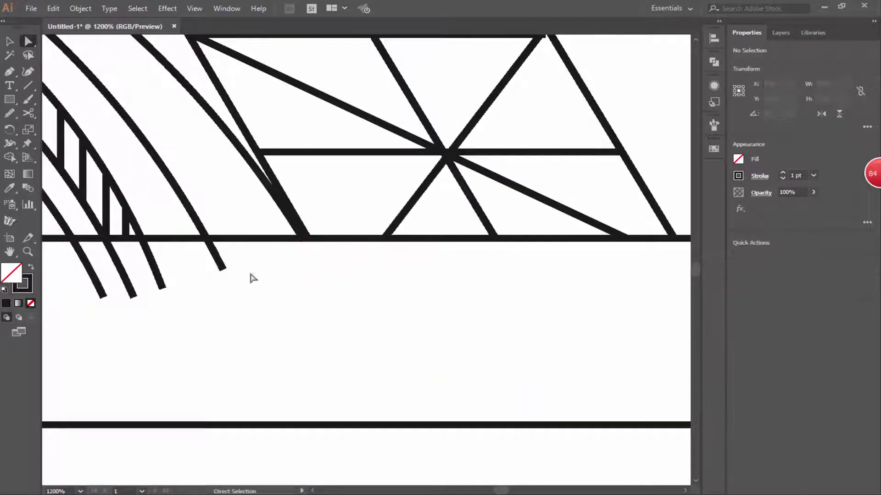
pyautogui.moveTo(163, 288); pyautogui.dragTo(164, 291)
# Snap an arch line's end point onto the base's top edge, then reselect all artwork
pyautogui.click(233, 240)
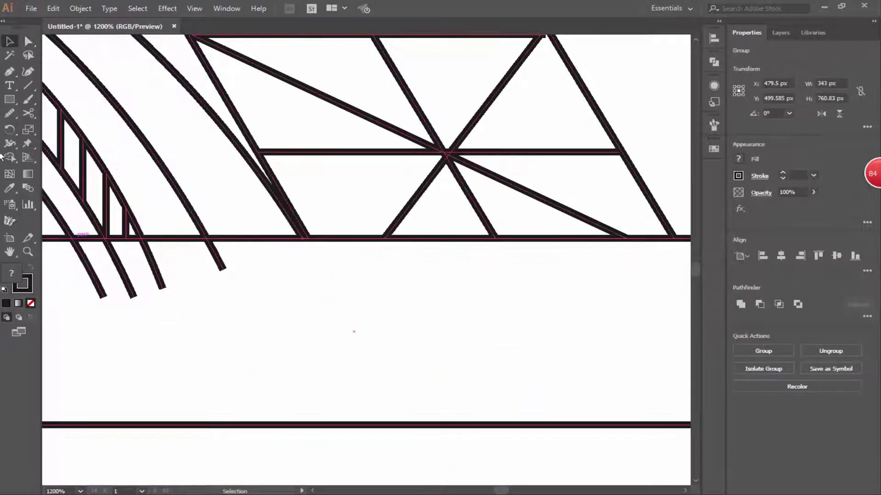
pyautogui.click(387, 264)
pyautogui.press('a')
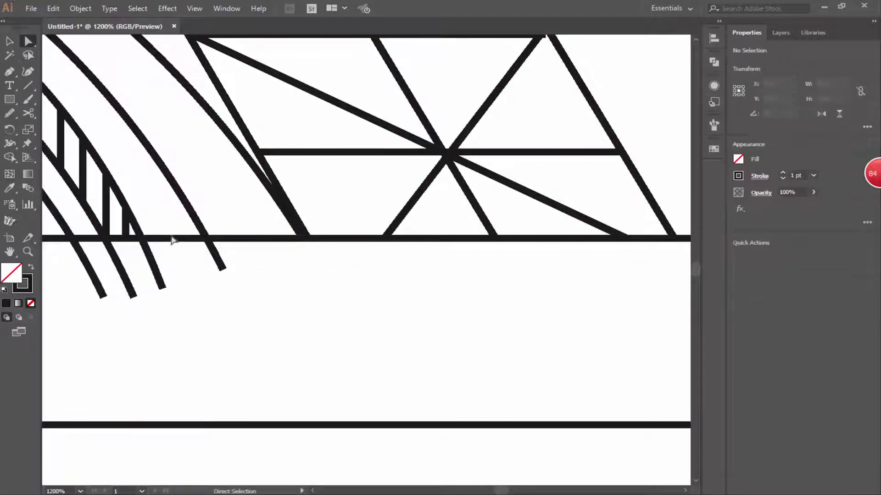
pyautogui.moveTo(208, 243); pyautogui.dragTo(212, 259)
pyautogui.scroll(-4, 211, 261)
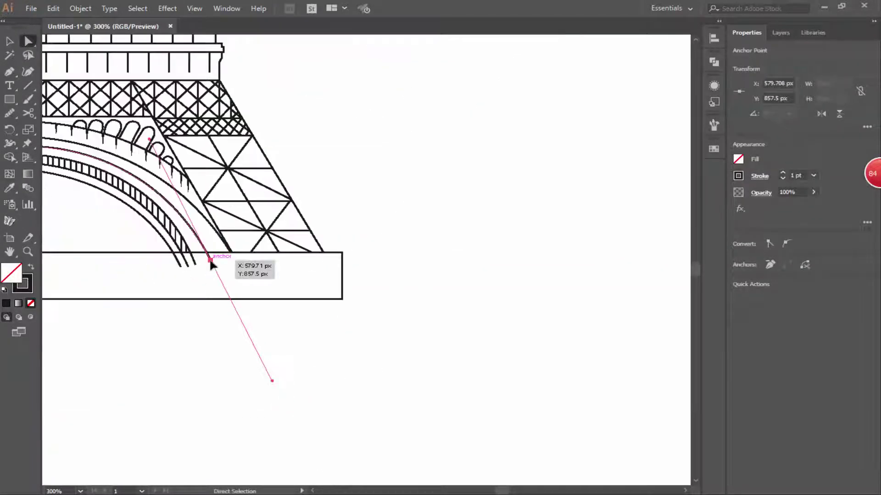
pyautogui.click(9, 42)
pyautogui.press('v')
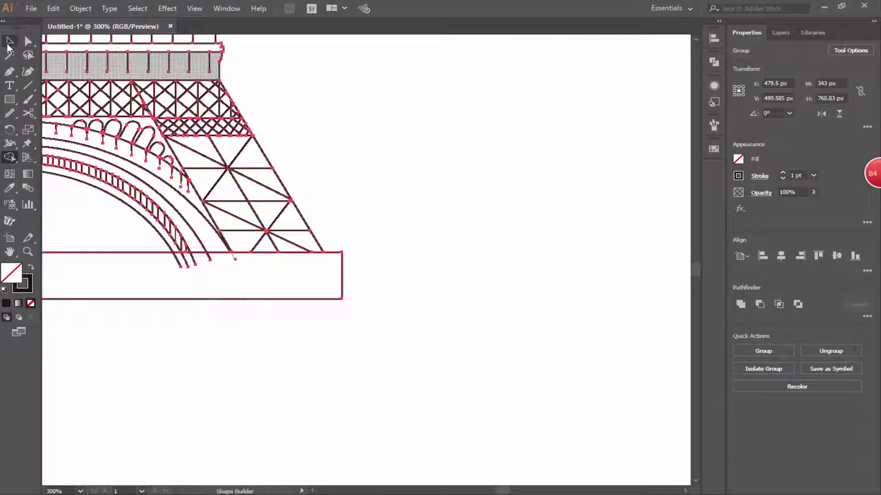
pyautogui.click(211, 259)
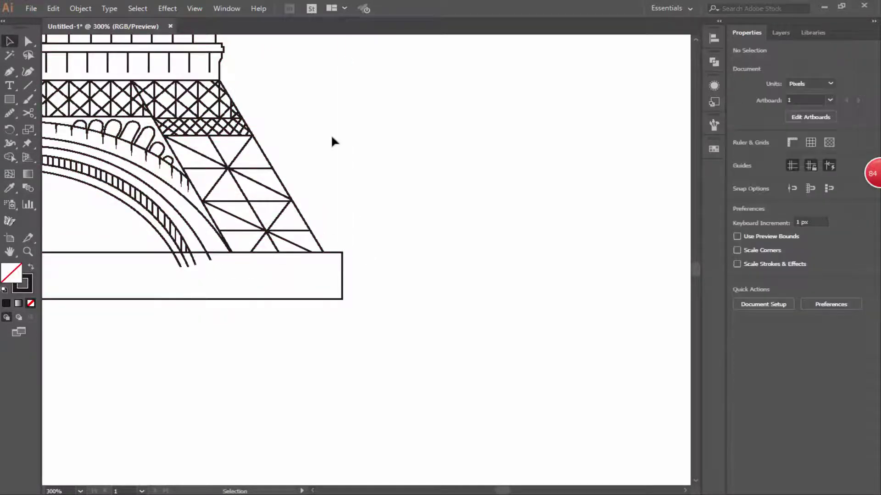
pyautogui.hotkey('ctrl', '0')
pyautogui.hotkey('ctrl', 'a')
# Ungroup the tower artwork and select its base area
pyautogui.click(84, 11)
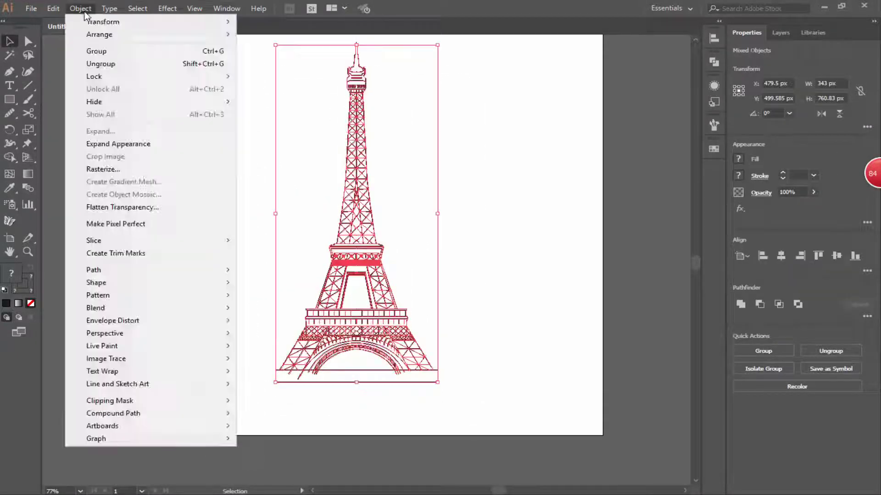
pyautogui.hotkey('shift', 'ctrl', 'g')
pyautogui.click(85, 14)
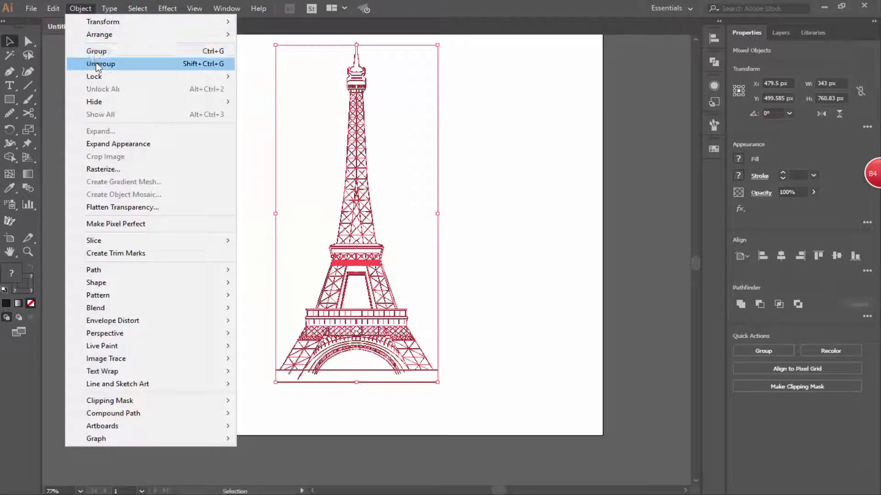
pyautogui.moveTo(239, 352); pyautogui.dragTo(457, 407)
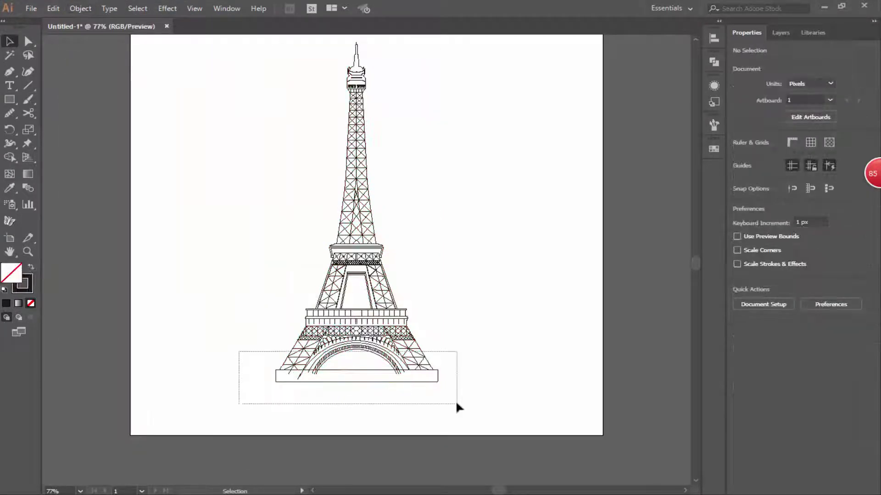
pyautogui.scroll(4, 458, 407)
pyautogui.hotkey('shift', 'm')
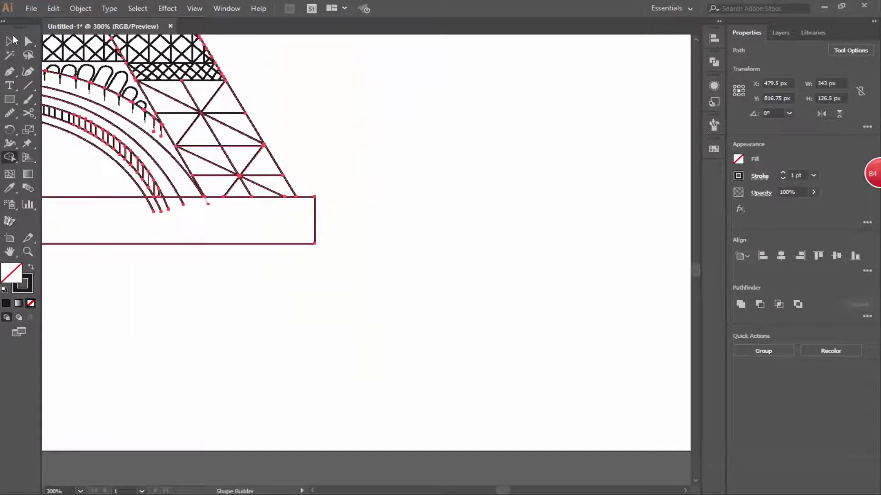
pyautogui.click(13, 40)
pyautogui.rightClick(305, 244)
pyautogui.click(373, 270)
pyautogui.hotkey('ctrl', '0')
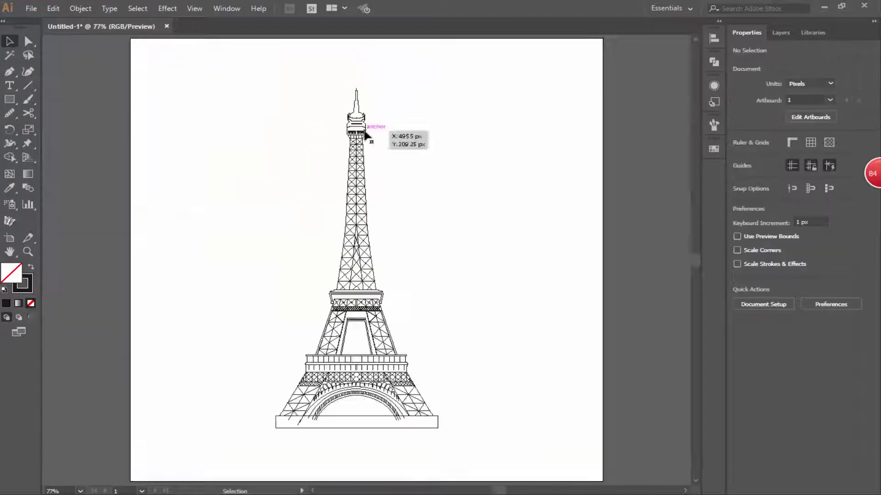
# Move the arch's bottom points left and bend the arch curves to follow the railing
pyautogui.moveTo(263, 413); pyautogui.dragTo(474, 456)
pyautogui.scroll(5, 432, 453)
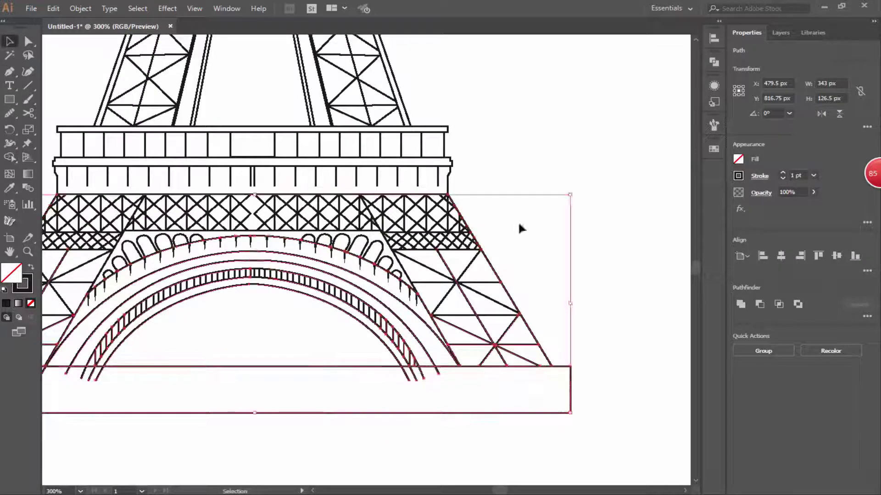
pyautogui.press('a')
pyautogui.moveTo(395, 370)
pyautogui.mouseDown()
pyautogui.moveTo(438, 376)
pyautogui.moveTo(421, 368)
pyautogui.mouseUp()
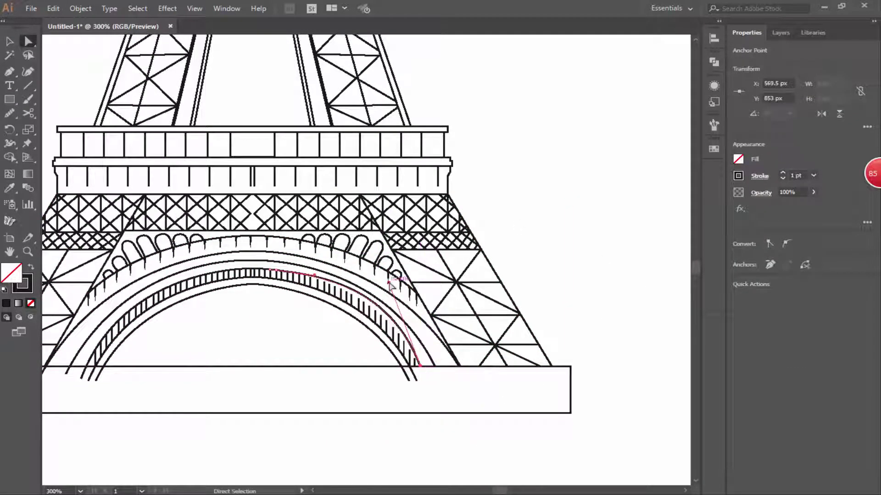
pyautogui.scroll(2, 420, 365)
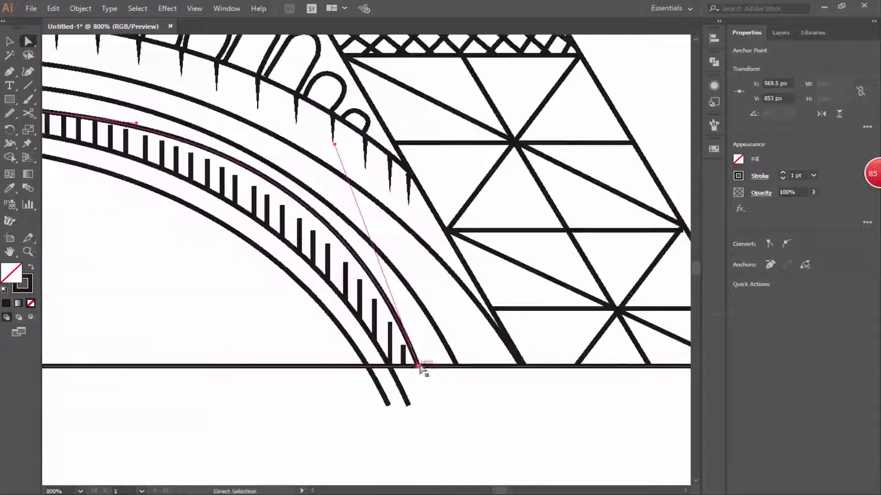
pyautogui.scroll(1, 420, 364)
pyautogui.moveTo(456, 168); pyautogui.dragTo(453, 202)
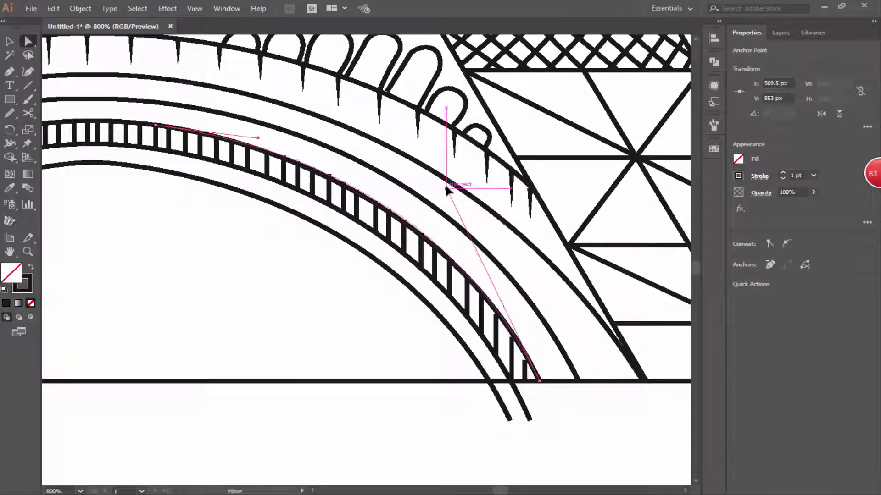
pyautogui.moveTo(539, 380); pyautogui.dragTo(511, 380)
pyautogui.moveTo(423, 178); pyautogui.dragTo(414, 208)
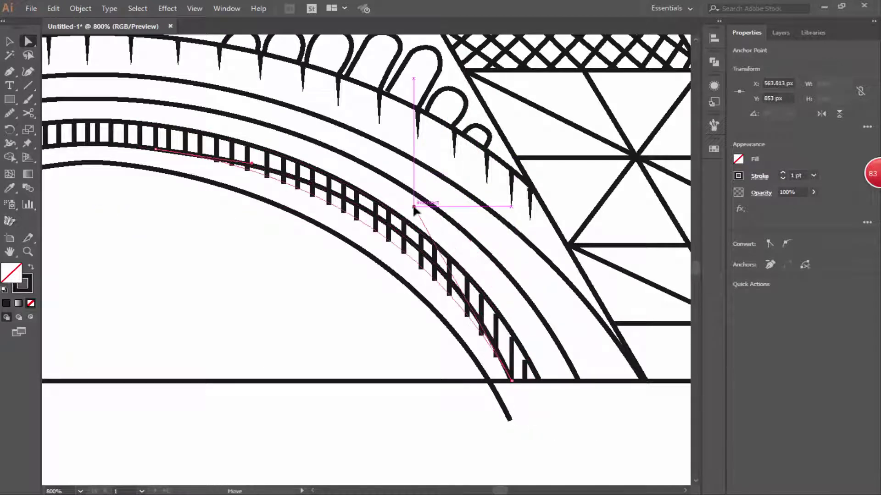
pyautogui.moveTo(510, 425); pyautogui.dragTo(489, 380)
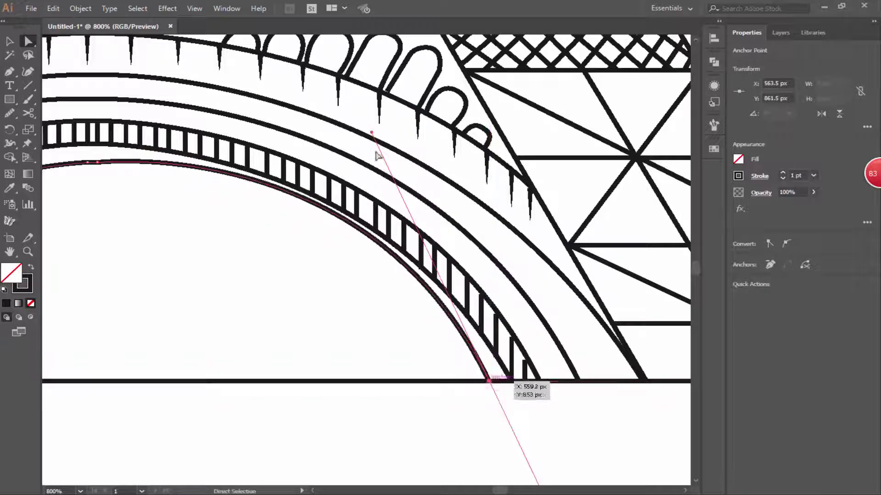
pyautogui.moveTo(390, 206); pyautogui.dragTo(369, 178)
# Rejoin the small loose leg segment to its leg and delete the stray line
pyautogui.press('v')
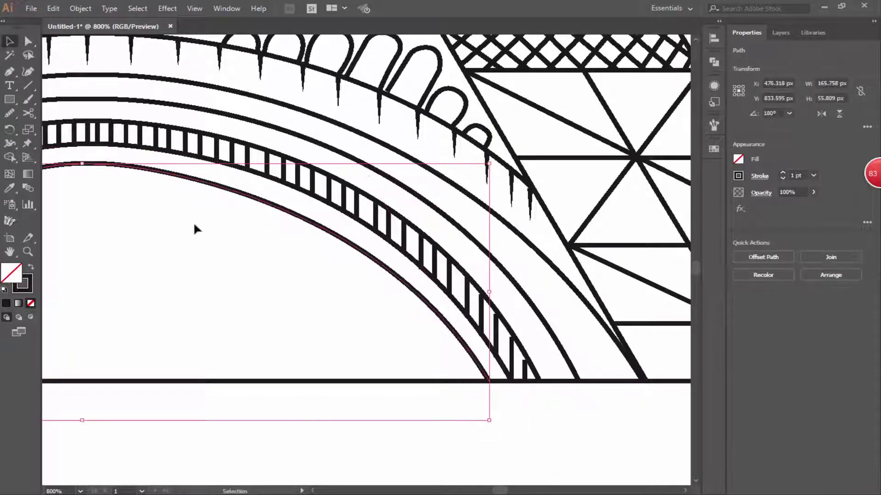
pyautogui.hotkey('ctrl', '0')
pyautogui.click(315, 429)
pyautogui.scroll(4, 244, 397)
pyautogui.scroll(3, 243, 397)
pyautogui.click(248, 394)
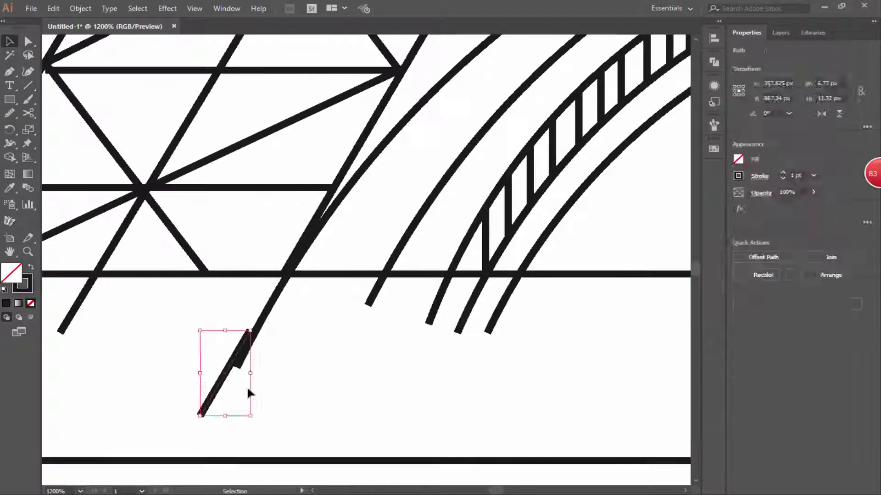
pyautogui.moveTo(250, 393); pyautogui.dragTo(291, 338)
pyautogui.click(362, 385)
pyautogui.click(78, 303)
pyautogui.press('Delete')
# Pull the leg diagonal's end onto the bottom bar and a line anchor up to the arch
pyautogui.scroll(-3, 92, 317)
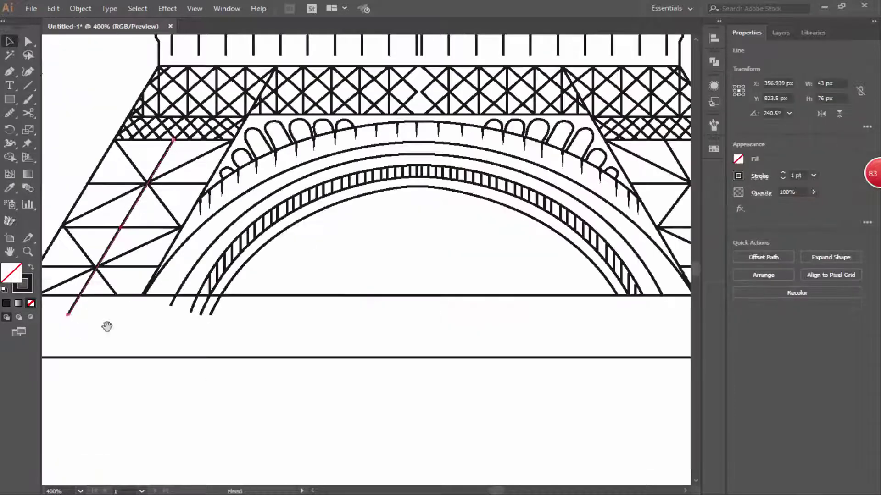
pyautogui.press('a')
pyautogui.scroll(2, 273, 344)
pyautogui.scroll(3, 285, 340)
pyautogui.moveTo(284, 340); pyautogui.dragTo(332, 263)
pyautogui.scroll(-2, 177, 350)
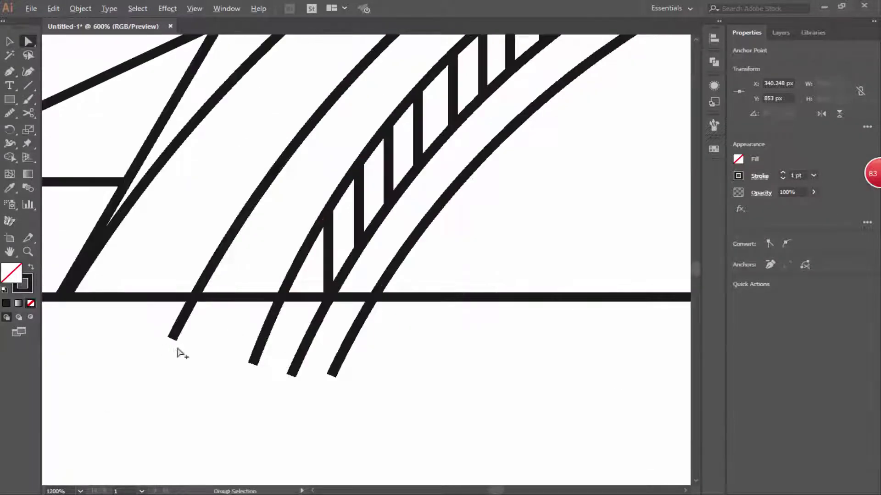
pyautogui.scroll(-1, 181, 344)
pyautogui.moveTo(180, 344)
pyautogui.mouseDown()
pyautogui.moveTo(332, 115)
pyautogui.moveTo(311, 114)
pyautogui.mouseUp()
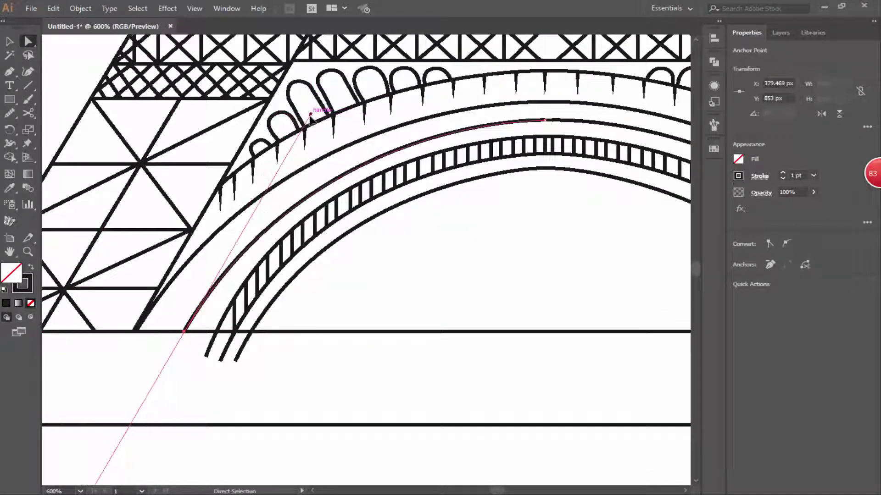
# Lift the middle, inner and innermost arch curve ends to the baseline, adjusting their bends
pyautogui.click(206, 356)
pyautogui.moveTo(221, 360); pyautogui.dragTo(235, 332)
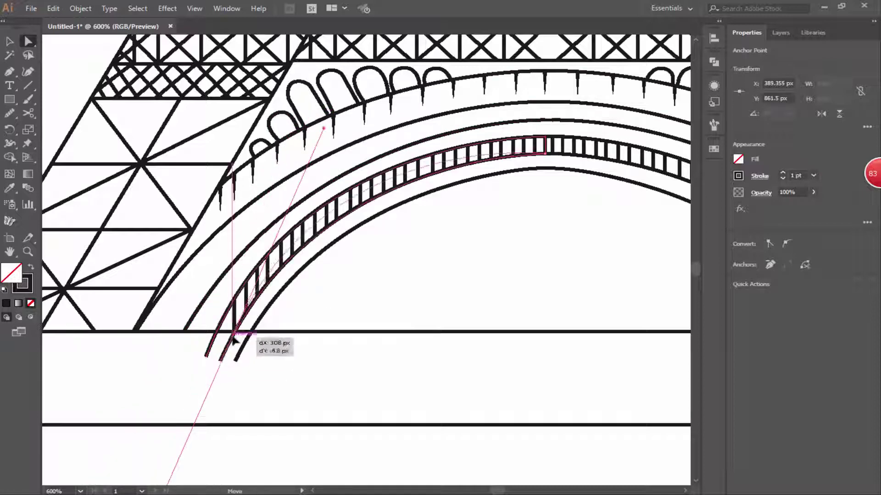
pyautogui.moveTo(330, 120)
pyautogui.mouseDown()
pyautogui.moveTo(364, 134)
pyautogui.moveTo(339, 151)
pyautogui.mouseUp()
pyautogui.moveTo(206, 356); pyautogui.dragTo(216, 331)
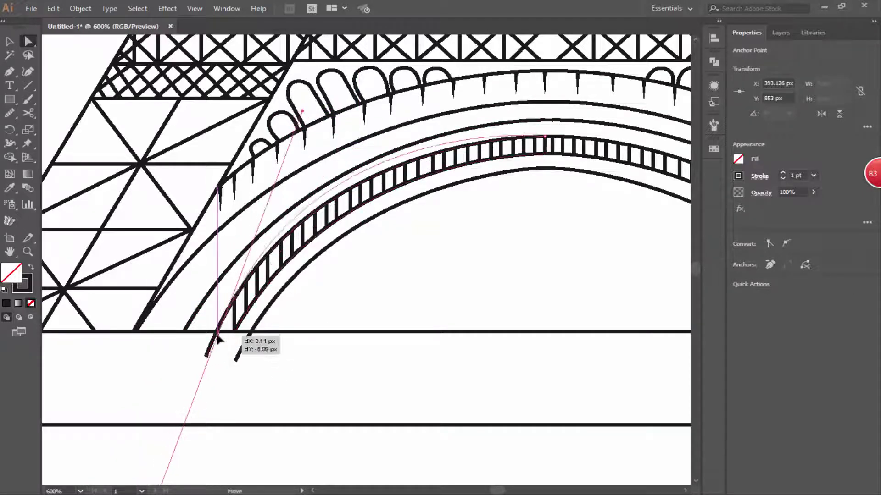
pyautogui.moveTo(323, 120); pyautogui.dragTo(306, 134)
pyautogui.moveTo(235, 360); pyautogui.dragTo(251, 331)
# Lower the railing bar's top flush with the rail and view the whole tower
pyautogui.scroll(2, 367, 281)
pyautogui.scroll(4, 365, 276)
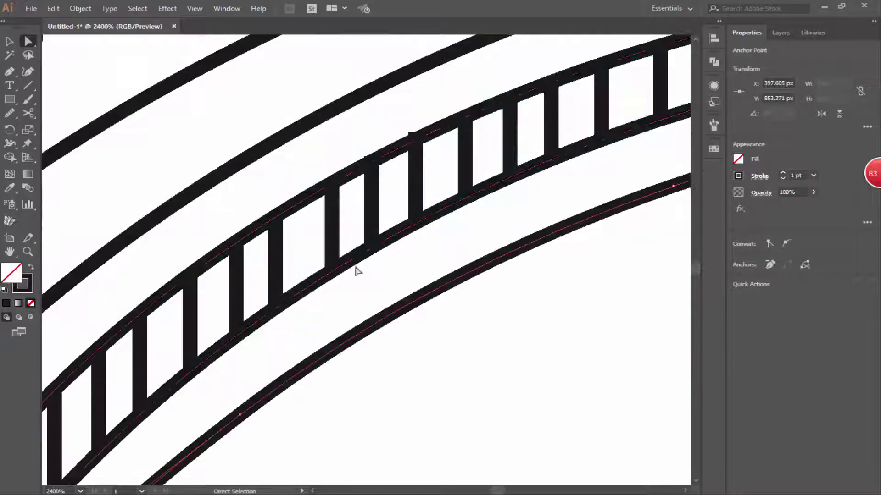
pyautogui.moveTo(416, 132); pyautogui.dragTo(416, 136)
pyautogui.scroll(-4, 465, 296)
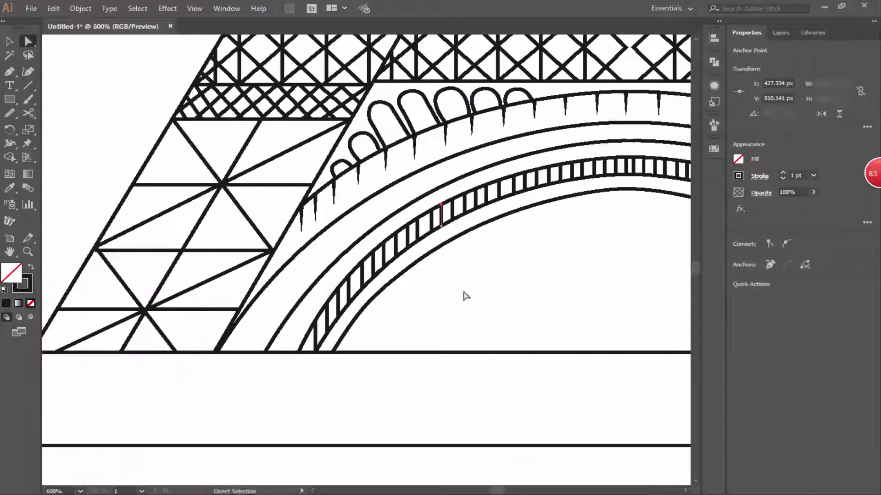
pyautogui.hscroll(5, 568, 286)
pyautogui.hotkey('ctrl', '0')
# Draw a wide ellipse under the tower base with black fill and no stroke
pyautogui.press('v')
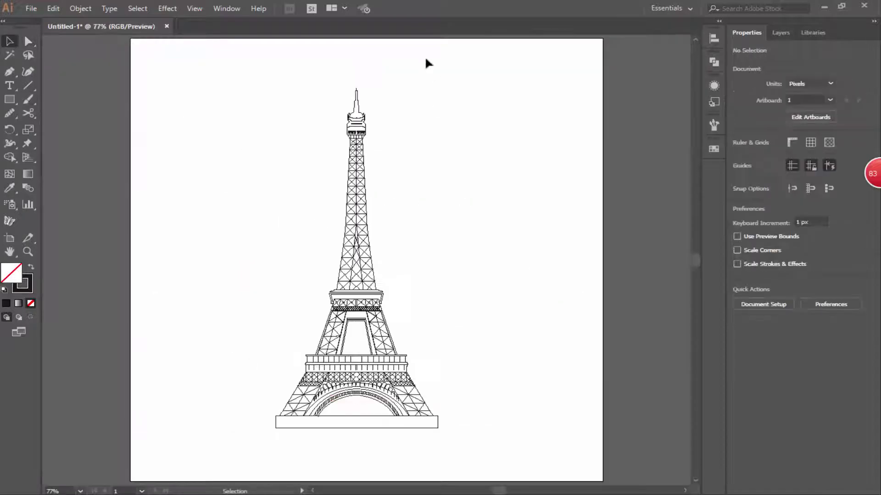
pyautogui.hotkey('ctrl', 'a')
pyautogui.click(504, 347)
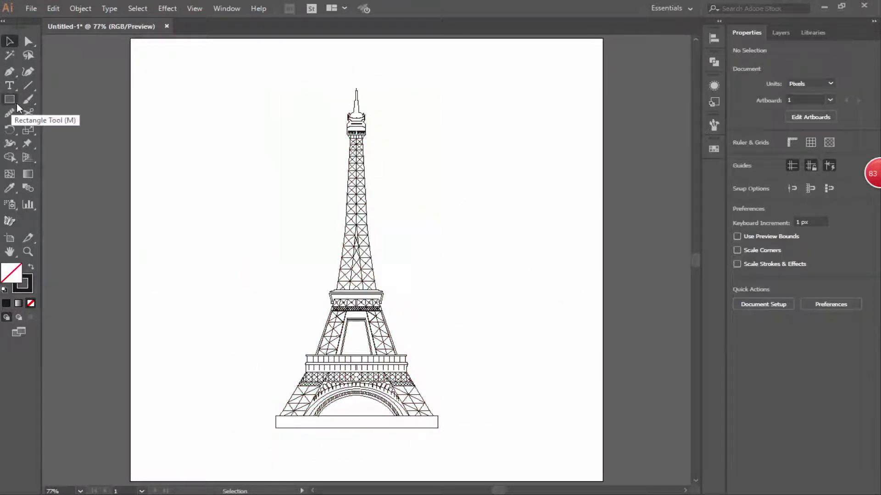
pyautogui.press('l')
pyautogui.press('v')
pyautogui.moveTo(351, 436)
pyautogui.mouseDown()
pyautogui.moveTo(589, 417)
pyautogui.moveTo(441, 439)
pyautogui.mouseUp()
pyautogui.hotkey('shift', 'x')
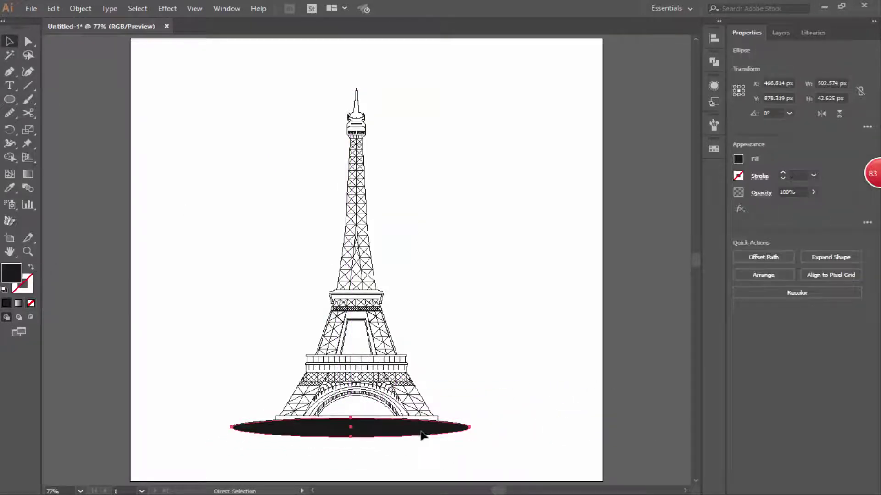
# Send the ellipse to the back, behind the tower
pyautogui.rightClick(421, 431)
pyautogui.click(599, 408)
pyautogui.click(356, 422)
pyautogui.click(257, 427)
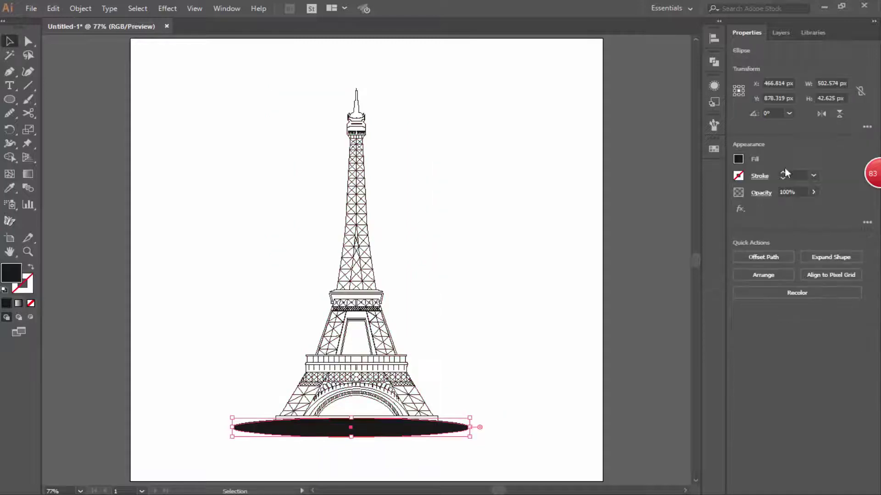
pyautogui.click(814, 192)
pyautogui.moveTo(814, 207)
pyautogui.mouseDown()
pyautogui.moveTo(789, 207)
pyautogui.moveTo(808, 205)
pyautogui.mouseUp()
# Squash the ellipse's height into a thinner shadow
pyautogui.click(496, 399)
pyautogui.moveTo(469, 427); pyautogui.dragTo(472, 436)
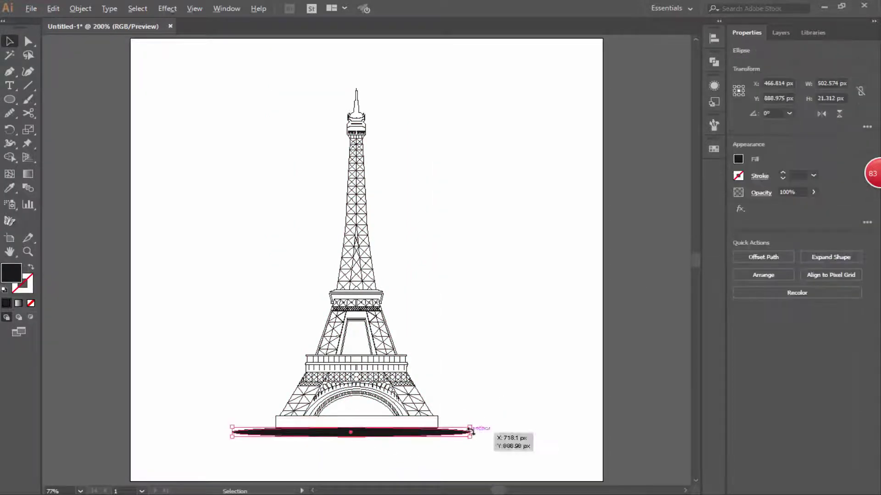
pyautogui.scroll(3, 472, 436)
pyautogui.scroll(-3, 486, 433)
pyautogui.click(477, 307)
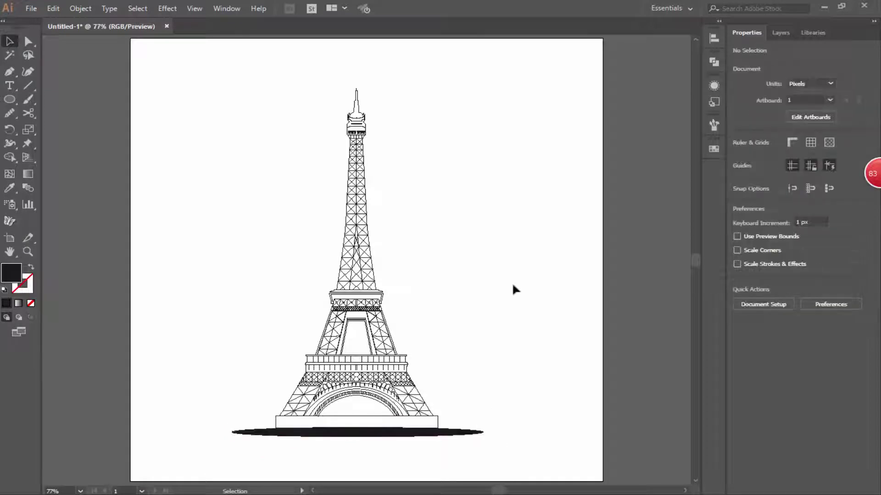
# Add the 'Eiffel Tower Line Art' title in Nexa Bold, enlarged and placed beside the tower
pyautogui.click(198, 186)
pyautogui.write('nexa bold')
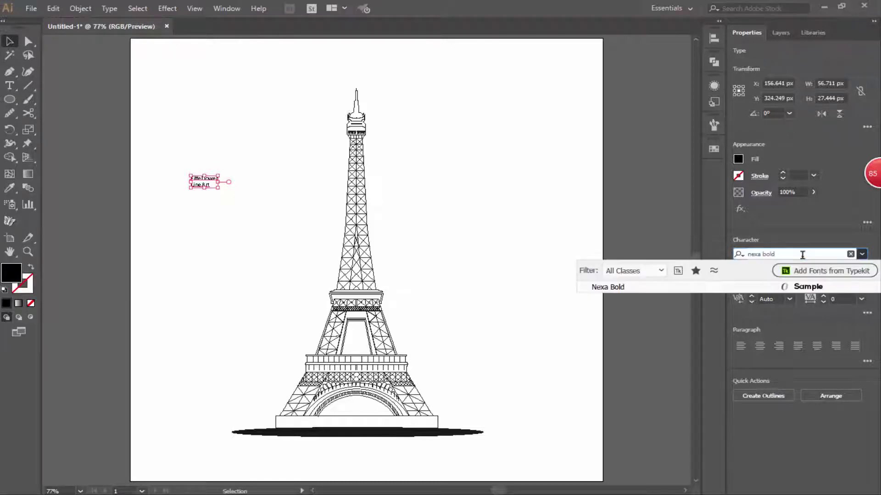
pyautogui.press('Return')
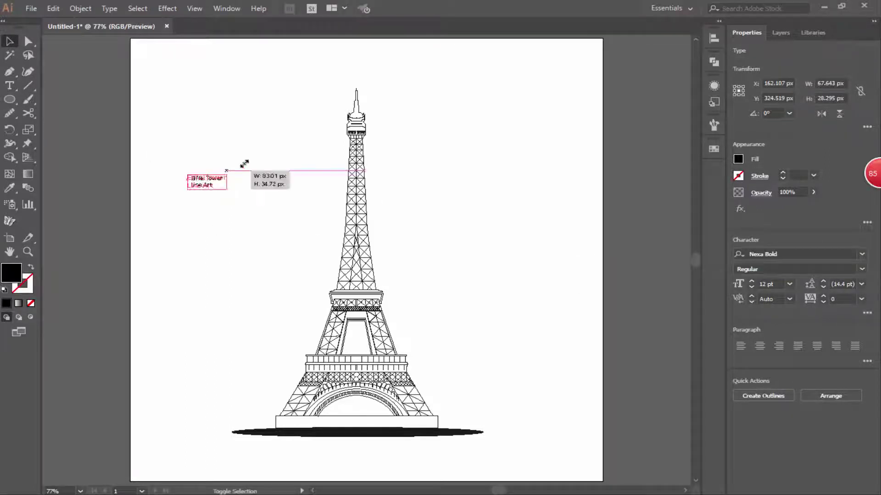
pyautogui.moveTo(244, 164)
pyautogui.mouseDown()
pyautogui.moveTo(285, 158)
pyautogui.moveTo(296, 215)
pyautogui.mouseUp()
pyautogui.moveTo(224, 236); pyautogui.dragTo(295, 256)
pyautogui.click(355, 339)
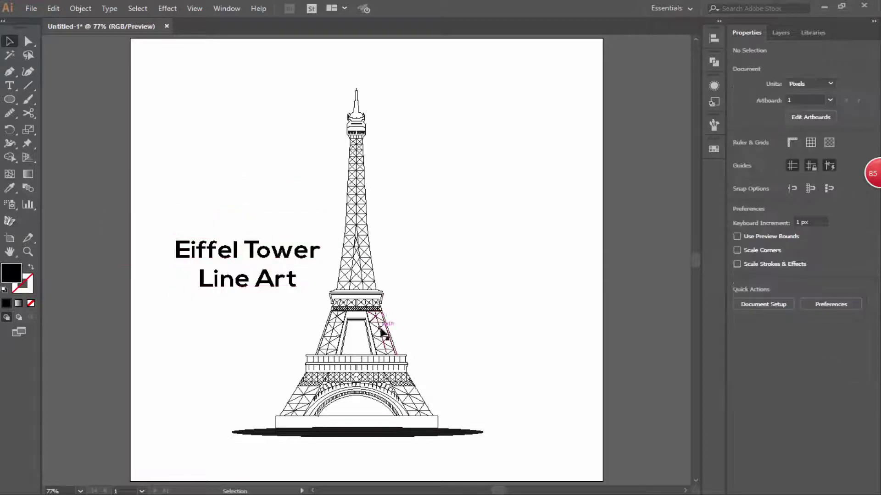
# Centre the tower and its shadow horizontally using Align to Artboard
pyautogui.moveTo(382, 331); pyautogui.dragTo(460, 439)
pyautogui.click(720, 38)
pyautogui.click(684, 127)
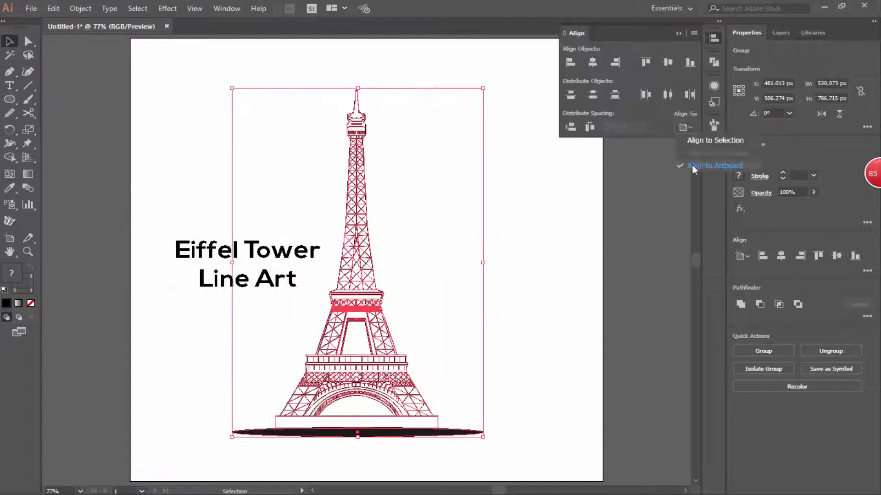
pyautogui.click(590, 68)
pyautogui.click(552, 301)
pyautogui.click(679, 33)
# Draw an artboard-sized rectangle and paste it behind everything with Ctrl+X, Ctrl+B
pyautogui.press('m')
pyautogui.hotkey('ctrl', '-')
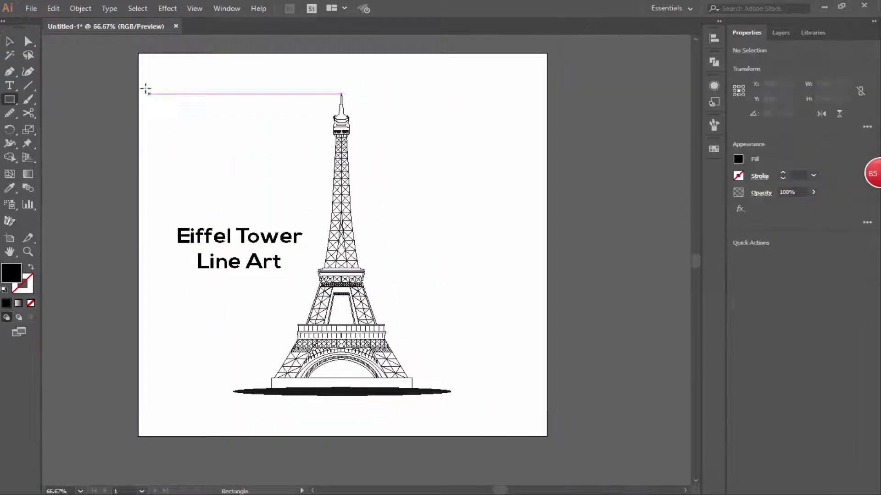
pyautogui.moveTo(145, 89); pyautogui.dragTo(547, 436)
pyautogui.rightClick(405, 211)
pyautogui.click(562, 435)
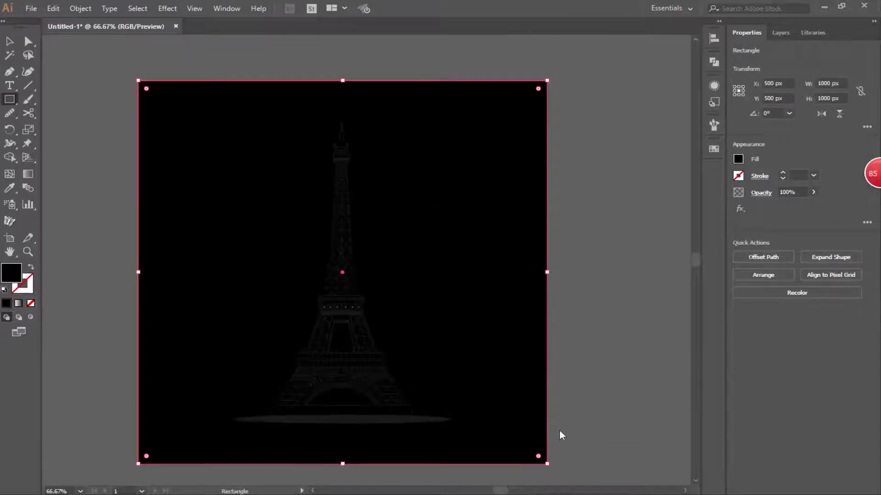
pyautogui.hotkey('ctrl', 'x')
pyautogui.hotkey('ctrl', 'b')
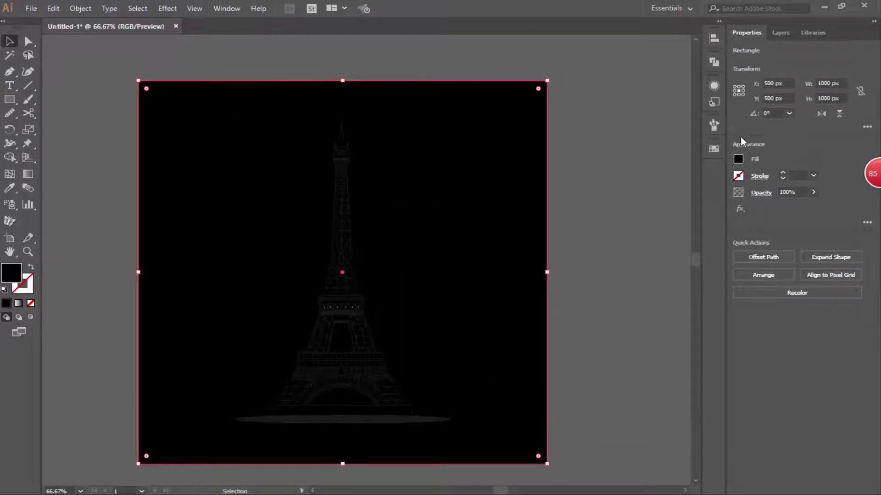
# Try yellow, green and light grey swatch fills on the background rectangle
pyautogui.click(713, 148)
pyautogui.click(604, 180)
pyautogui.click(578, 187)
pyautogui.click(638, 213)
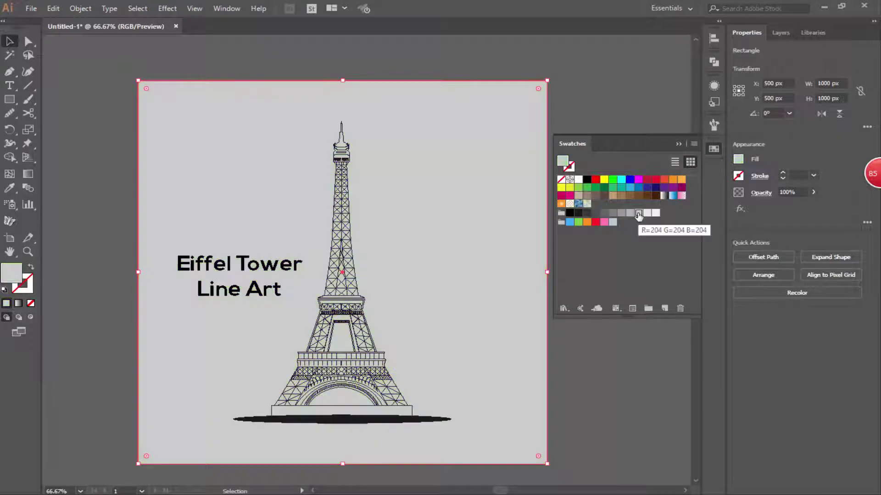
# Apply the pale yellow gradient from the Tints and Shades gradient library to the background
pyautogui.click(642, 102)
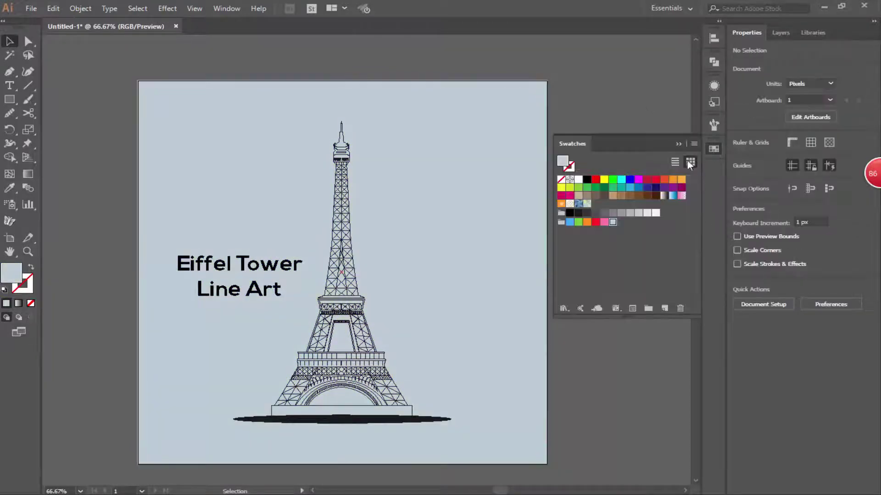
pyautogui.click(694, 144)
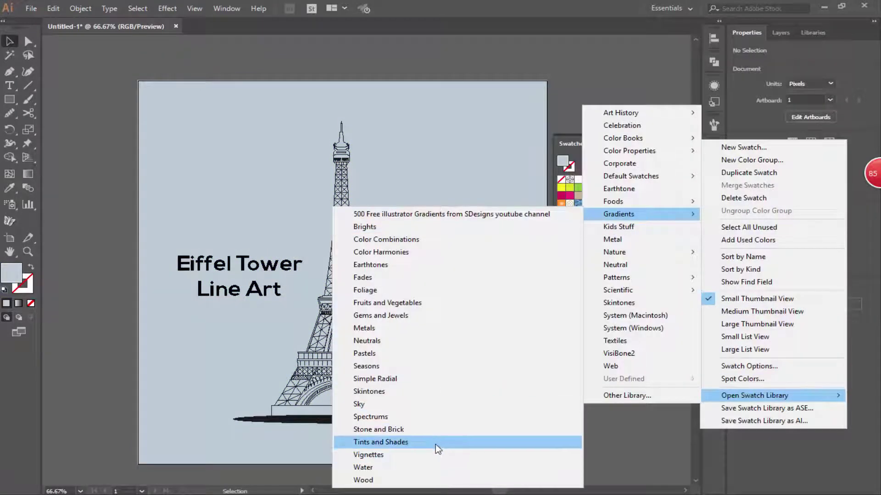
pyautogui.click(435, 443)
pyautogui.click(385, 261)
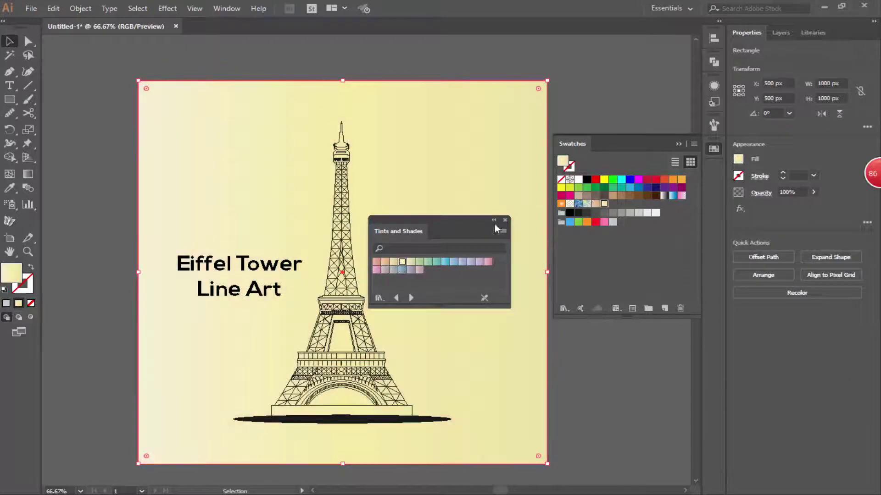
pyautogui.click(488, 261)
pyautogui.hotkey('ctrl', 'z')
pyautogui.click(494, 219)
# Set the background gradient type to Radial
pyautogui.doubleClick(28, 174)
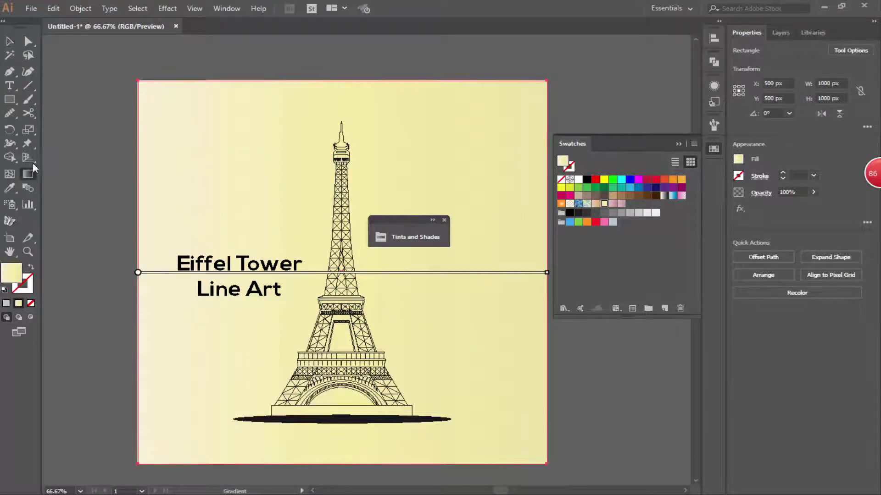
pyautogui.click(519, 369)
pyautogui.click(480, 387)
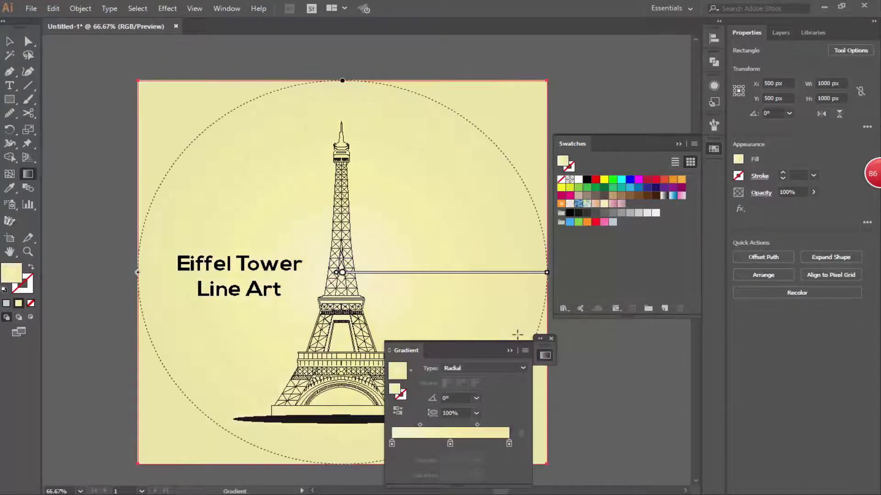
pyautogui.click(10, 41)
# Move the title down beside the tower base
pyautogui.click(110, 90)
pyautogui.moveTo(246, 295); pyautogui.dragTo(231, 381)
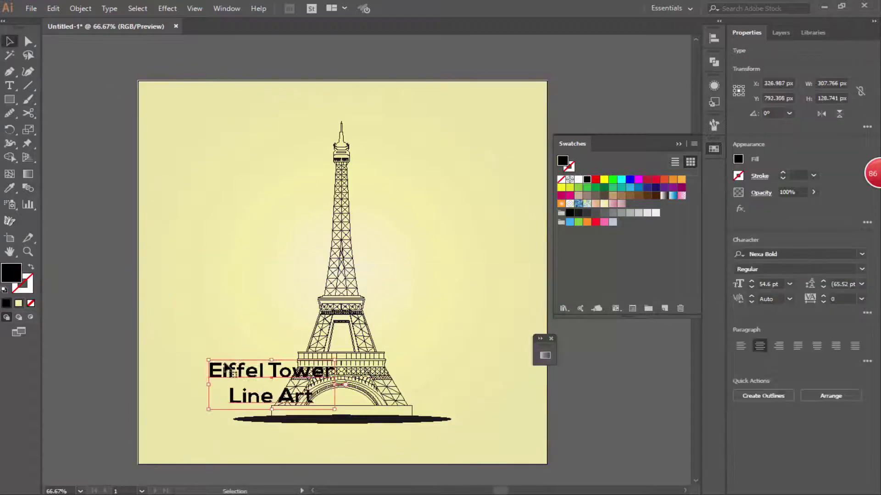
pyautogui.click(77, 214)
pyautogui.click(557, 384)
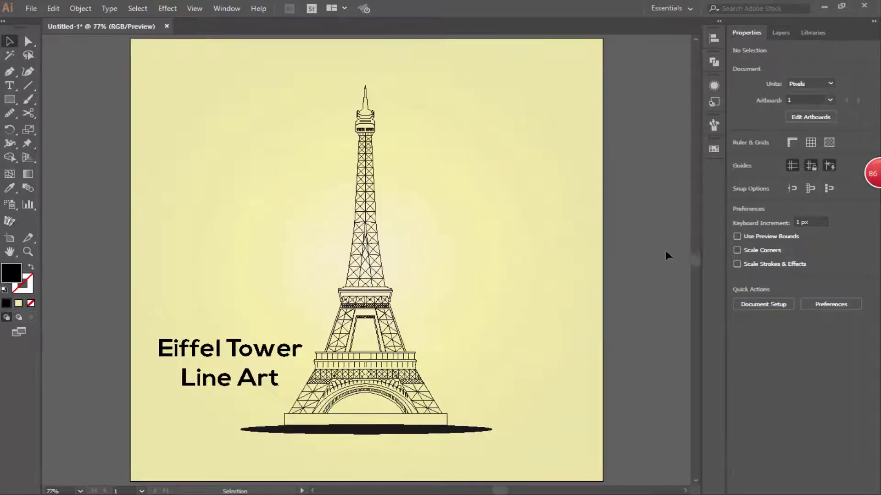